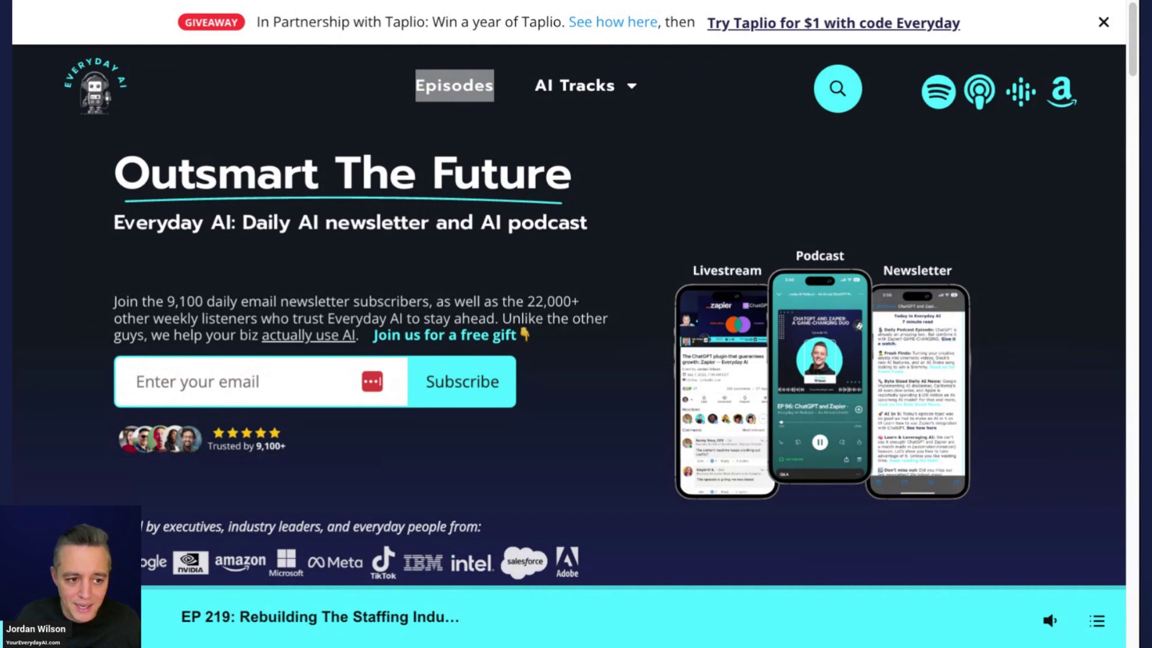
Switch to the NotebookLM tab listing the notebooks, including Test1
key(ctrl+Tab)
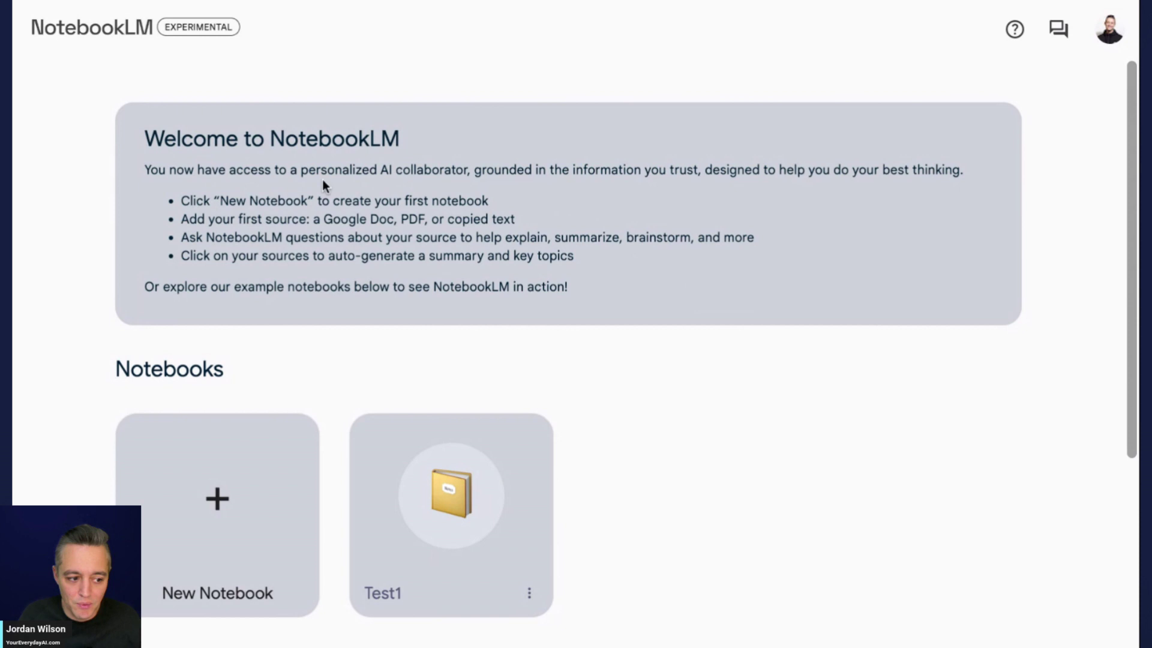
drag(301, 170, 962, 183)
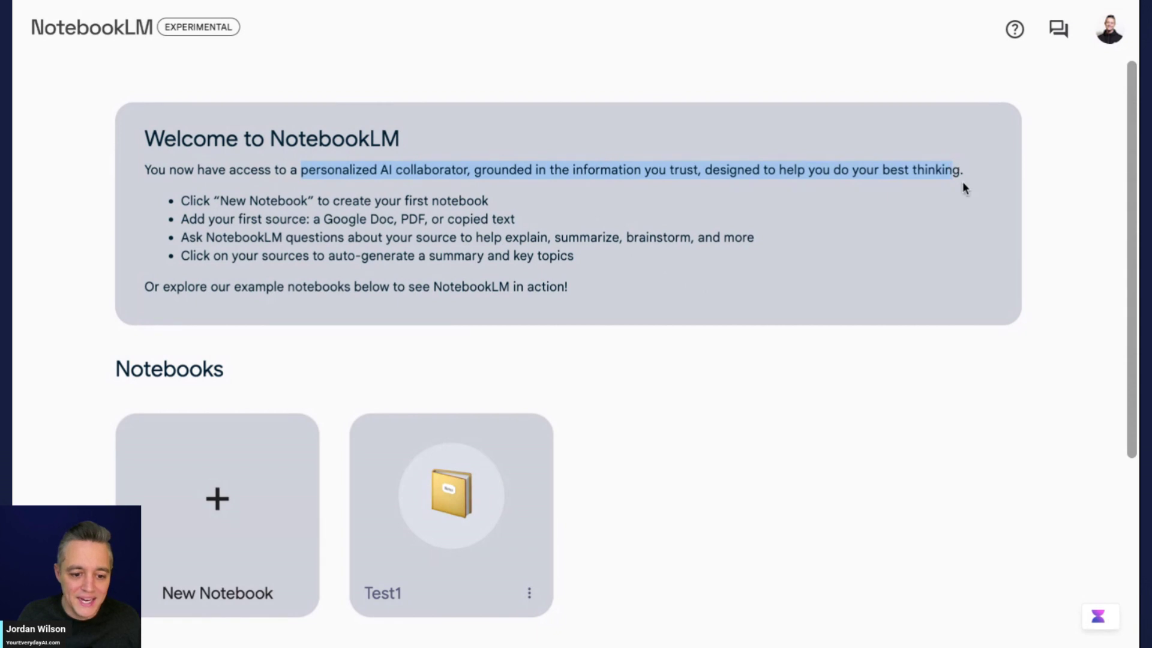
click(963, 184)
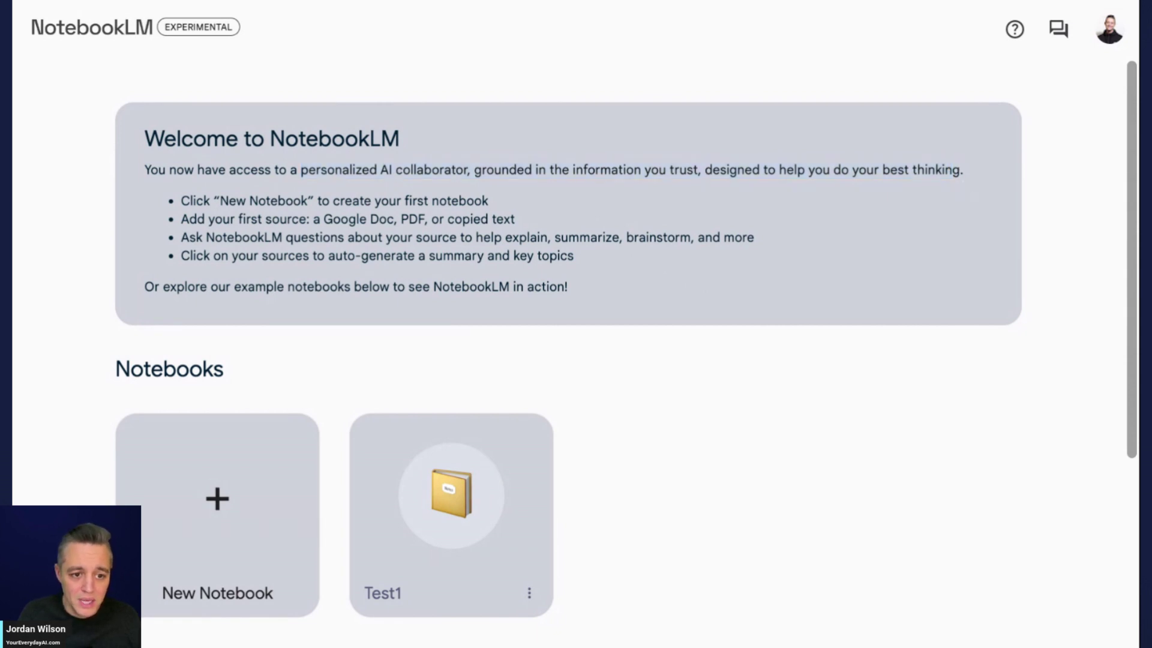
Switch to the Ep 217 episode page and scroll through it
key(ctrl+Tab)
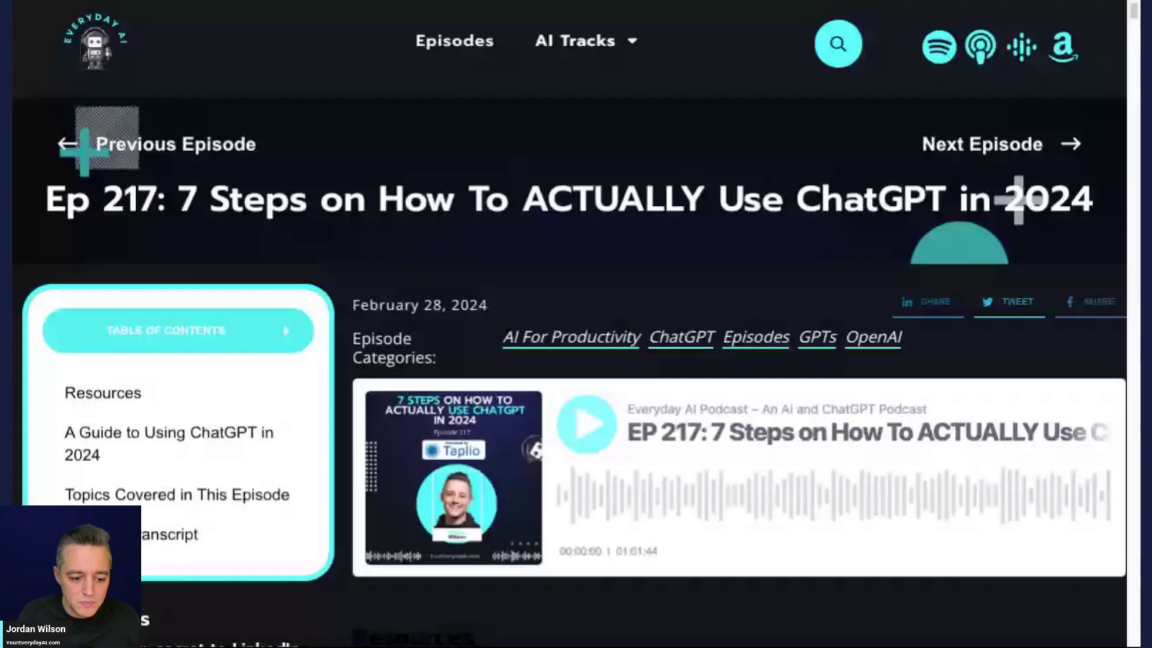
scroll(636, 179, down, 20)
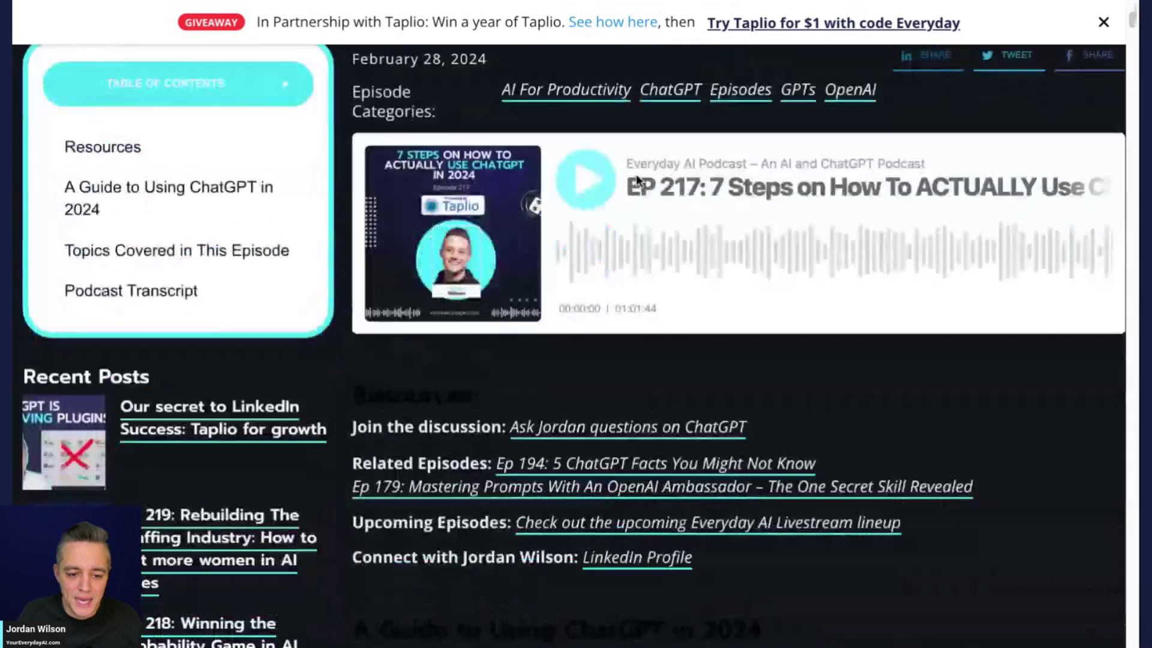
scroll(638, 179, down, 20)
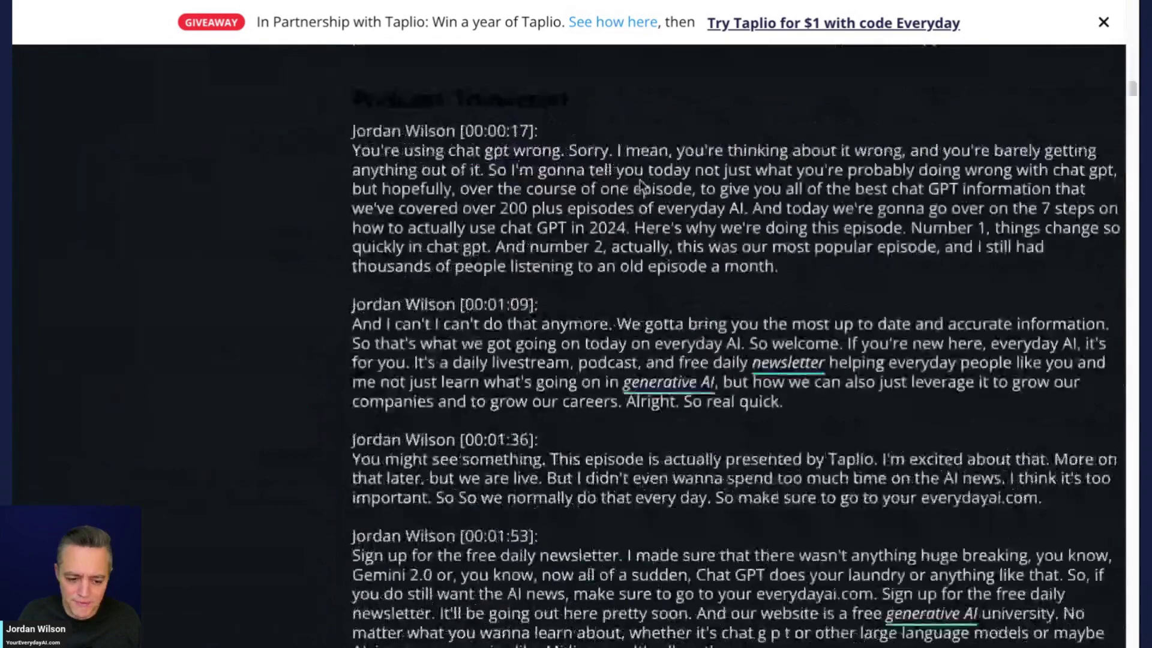
scroll(650, 200, up, 20)
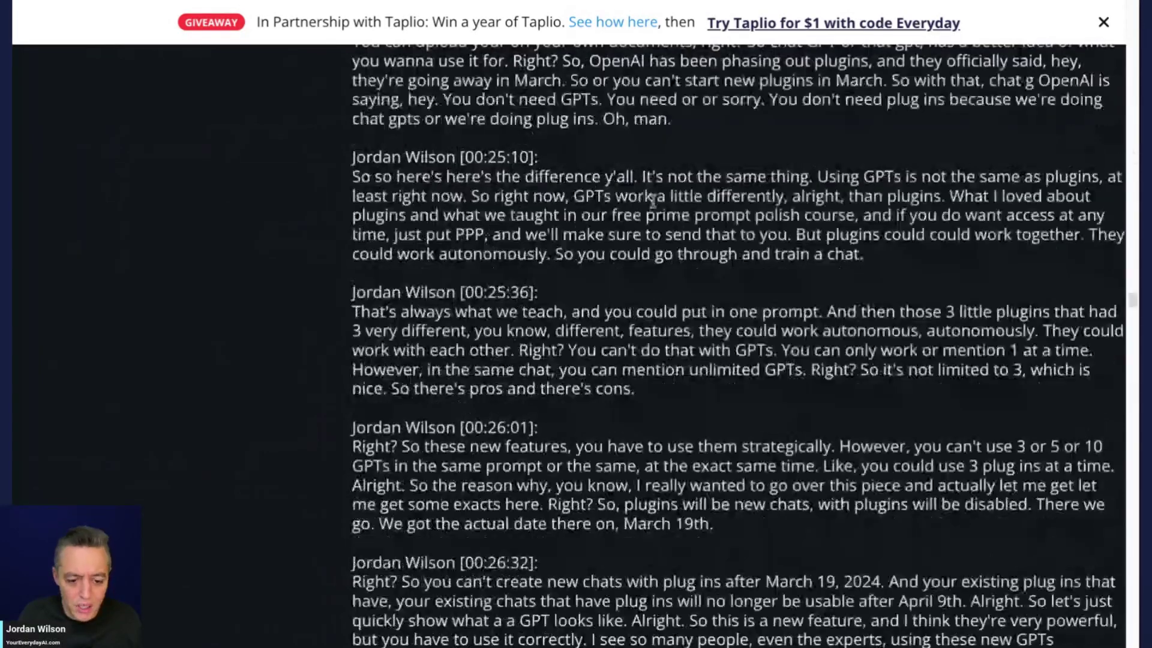
scroll(606, 579, down, 4)
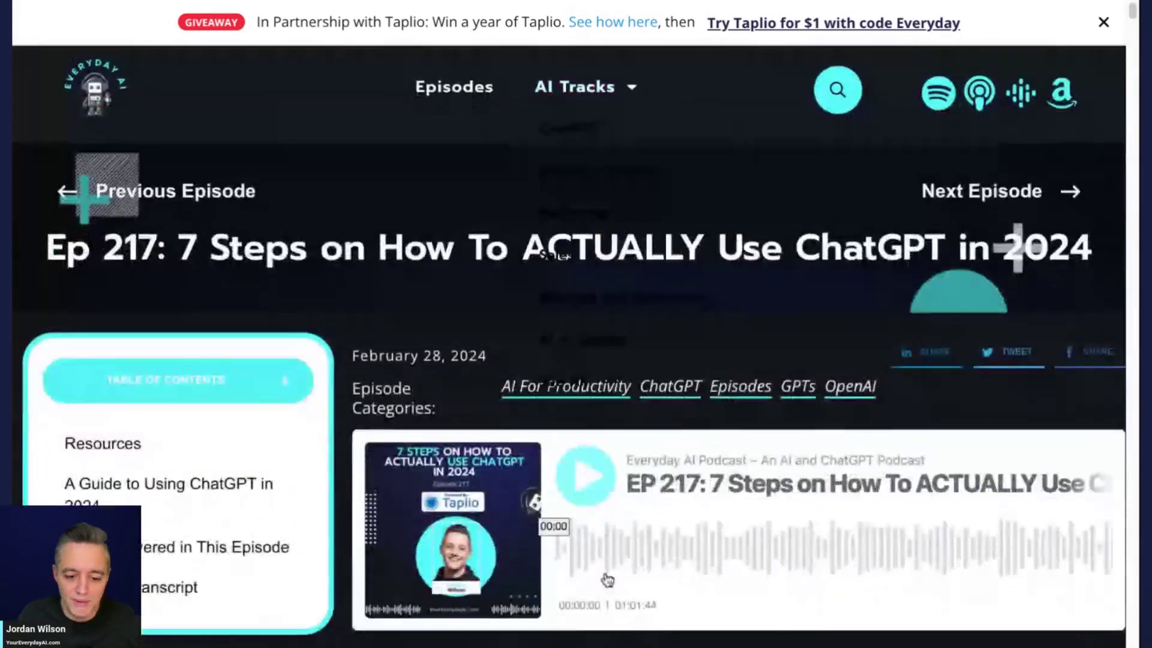
scroll(674, 544, down, 1)
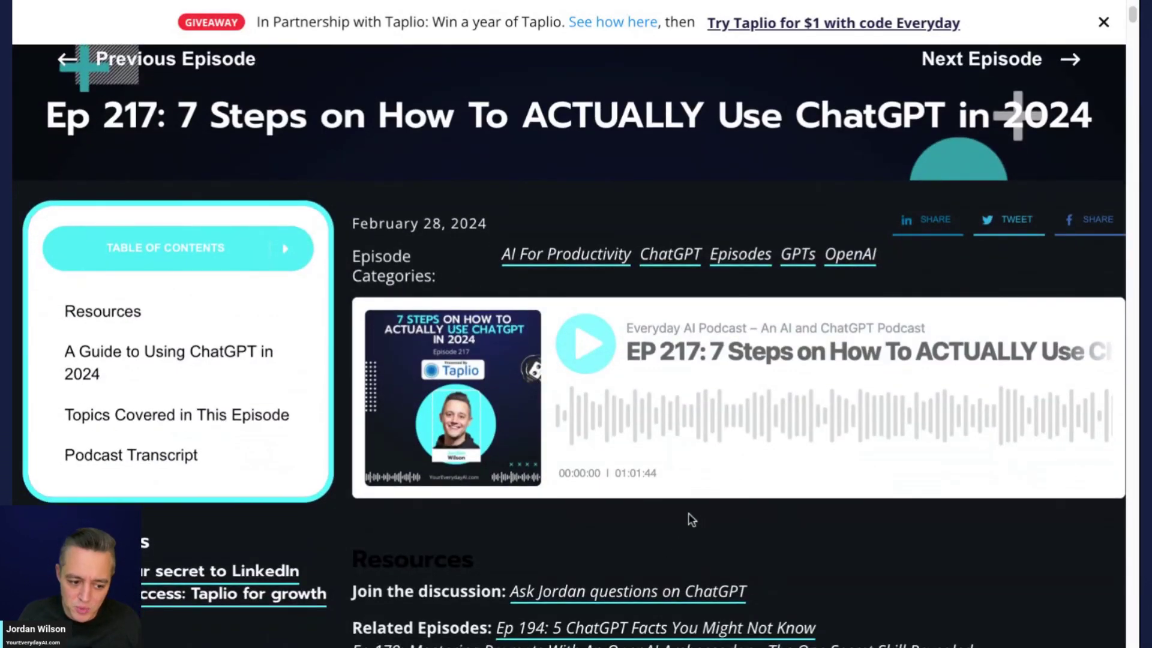
Open the previous episode, Ep 214 on KPMG, skim it, and return to NotebookLM
mouse_move(674, 410)
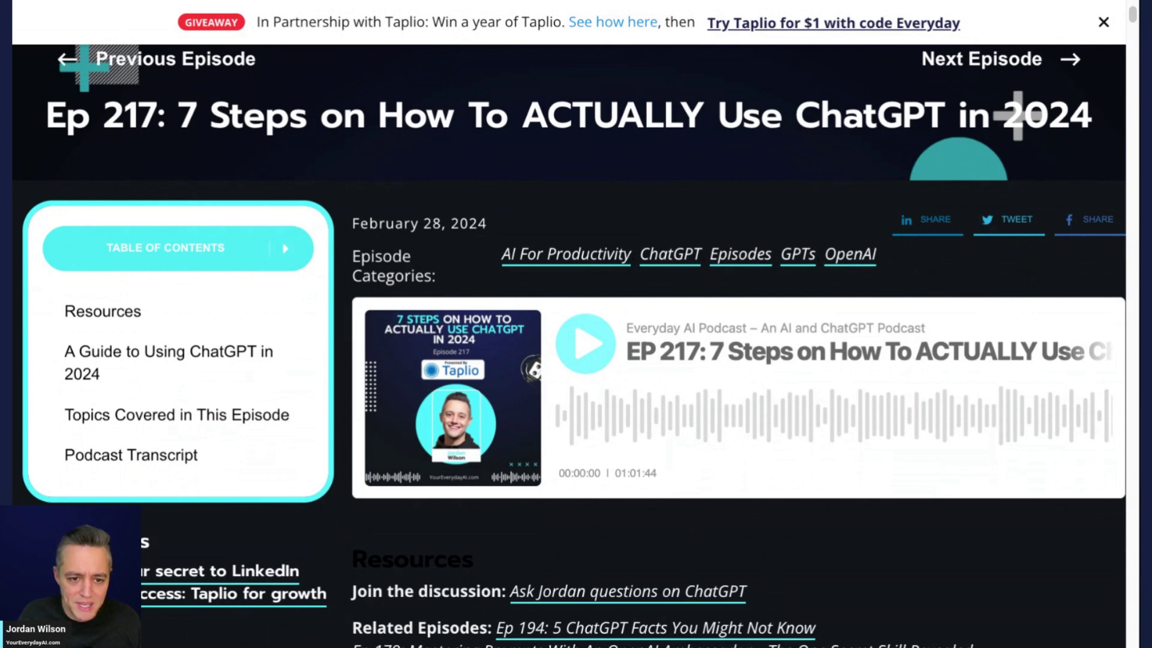
click(176, 59)
scroll(288, 414, down, 2)
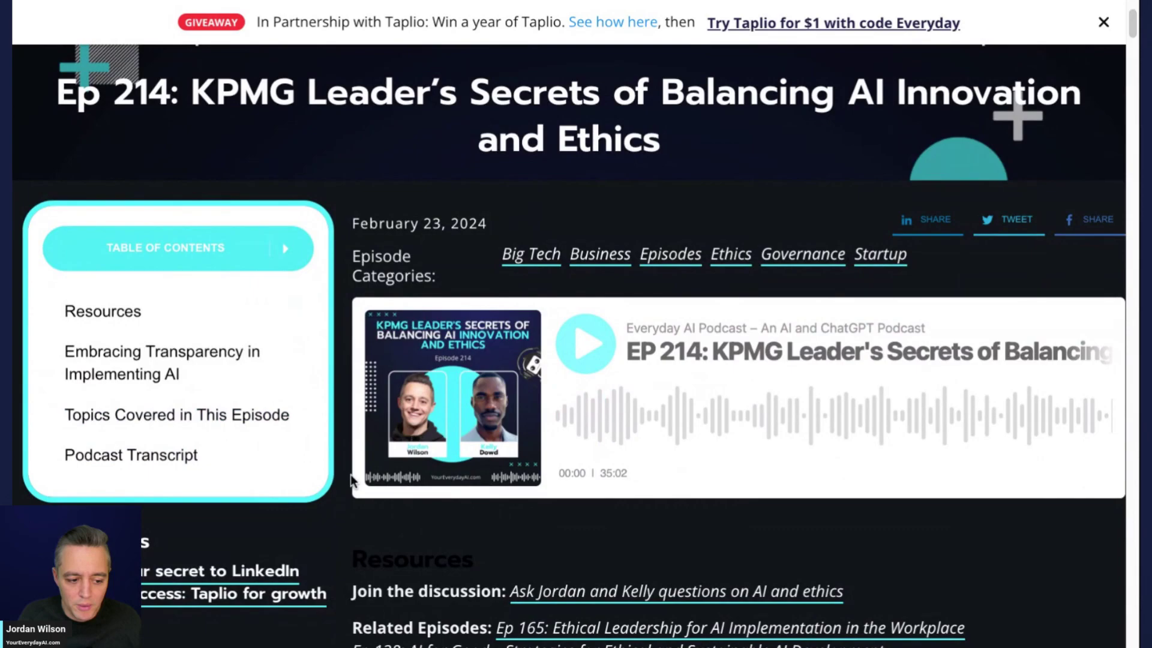
scroll(357, 480, down, 5)
scroll(361, 480, down, 20)
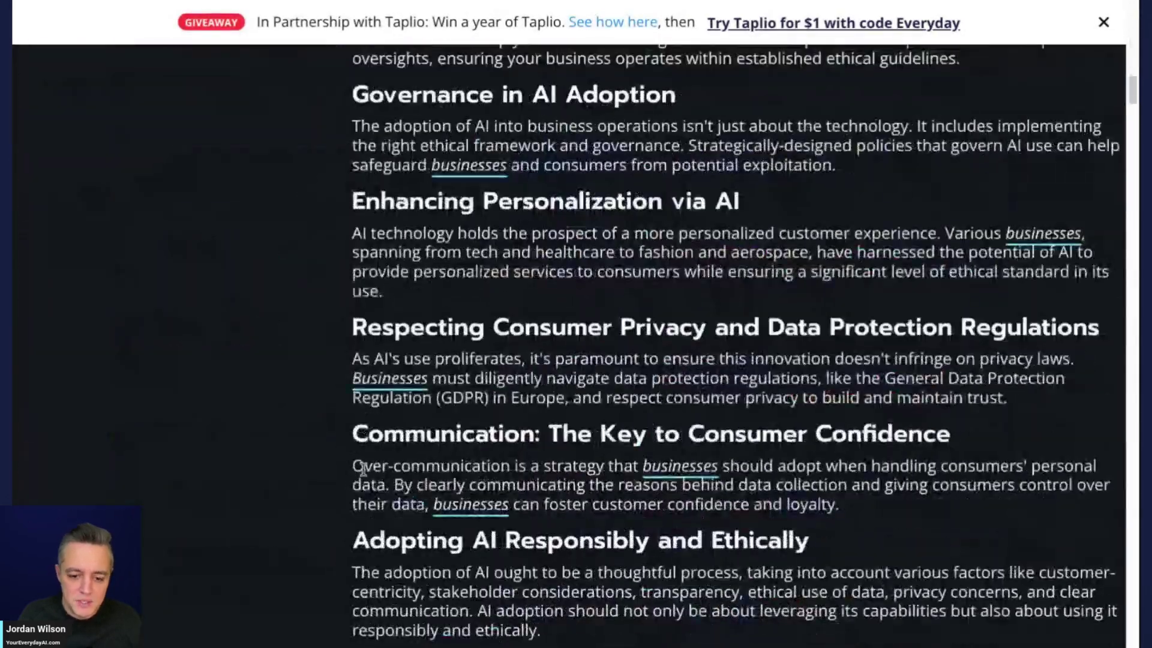
scroll(364, 468, up, 20)
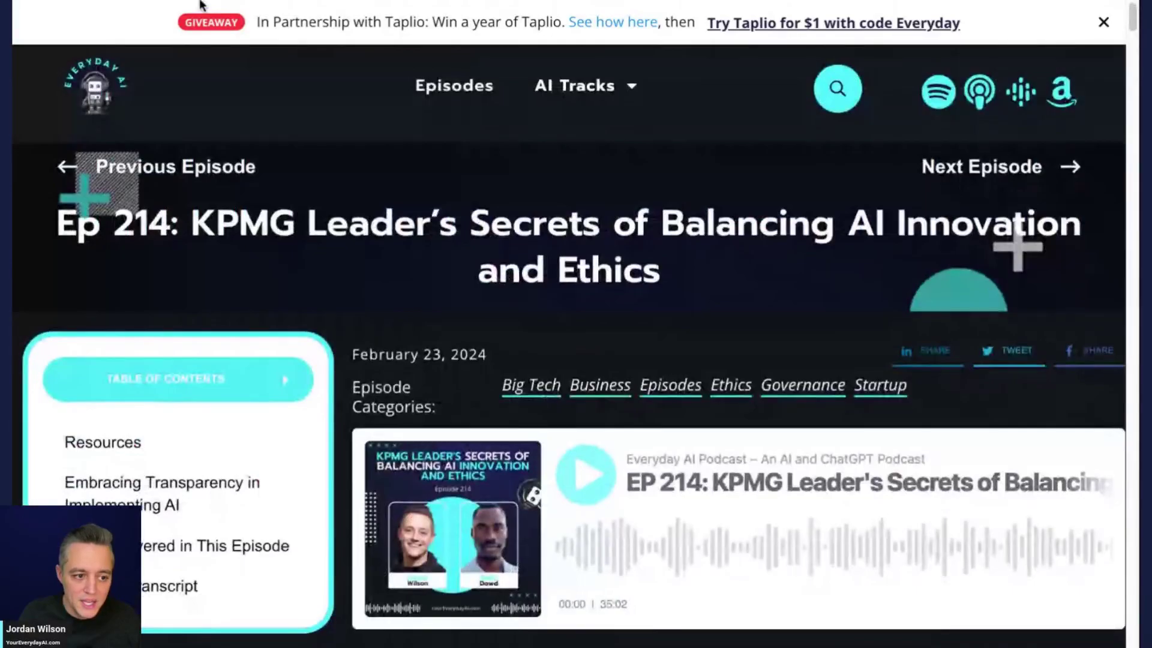
click(200, 3)
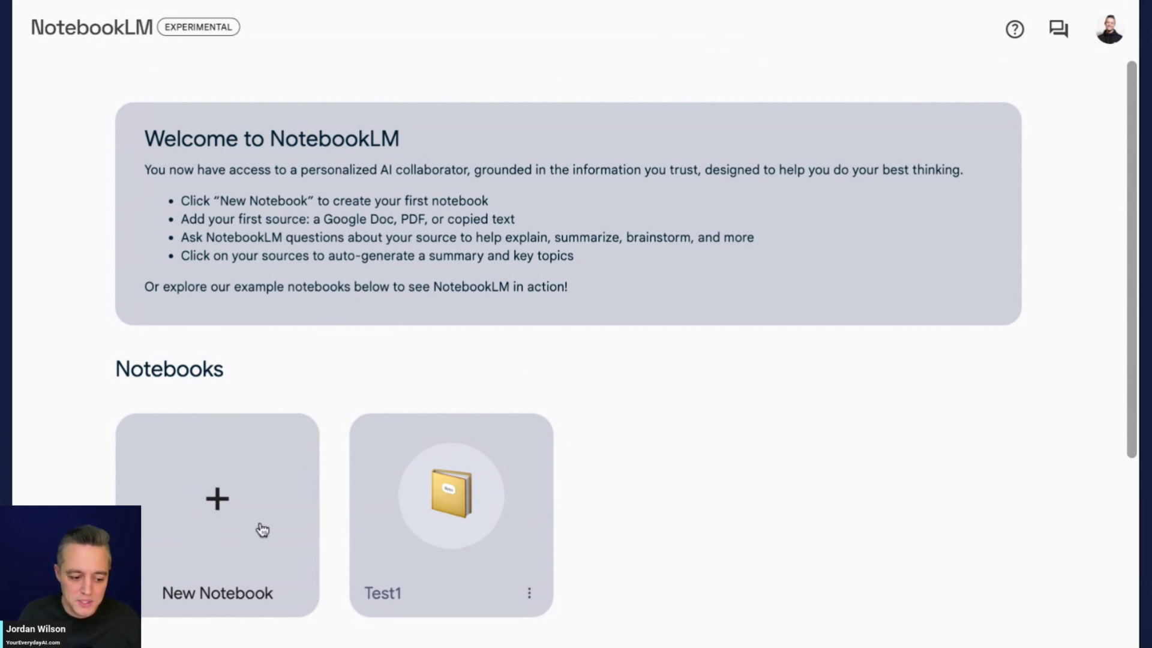
Create a new notebook titled 'Test 2'
click(231, 508)
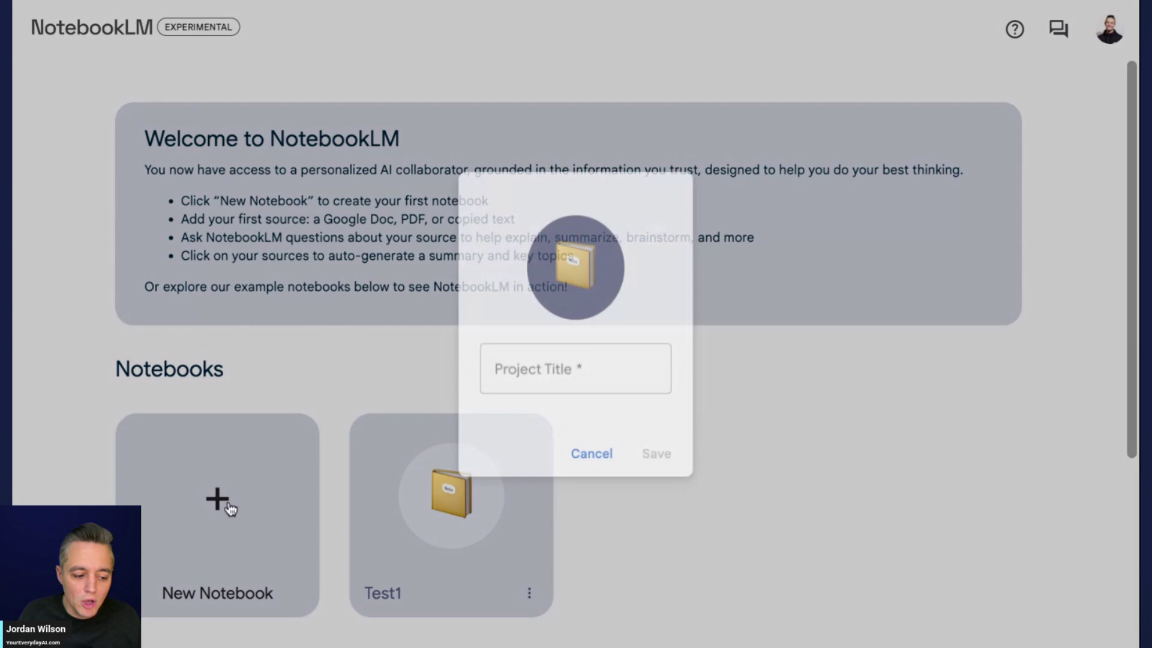
click(592, 368)
text(Te)
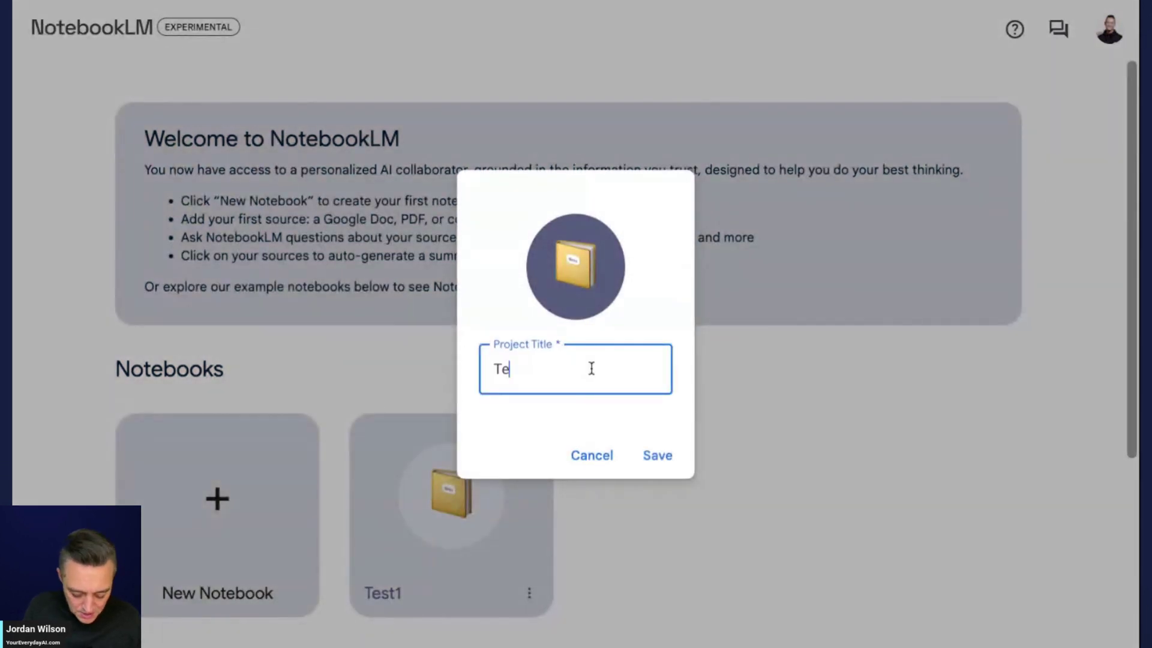
text(st 2)
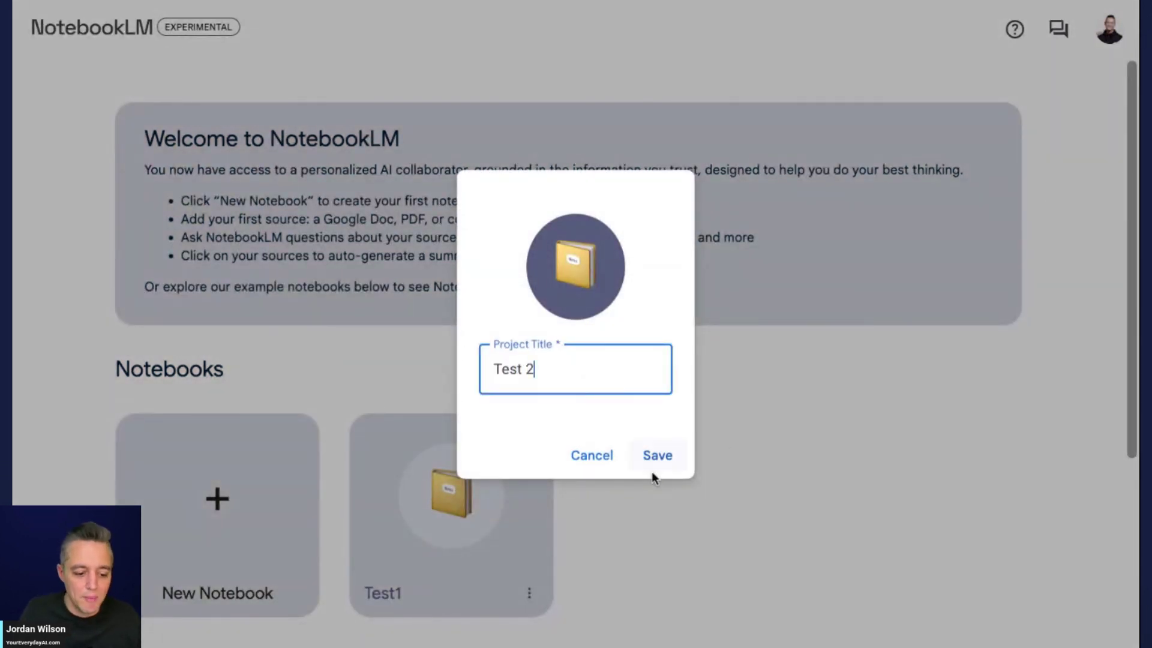
click(657, 457)
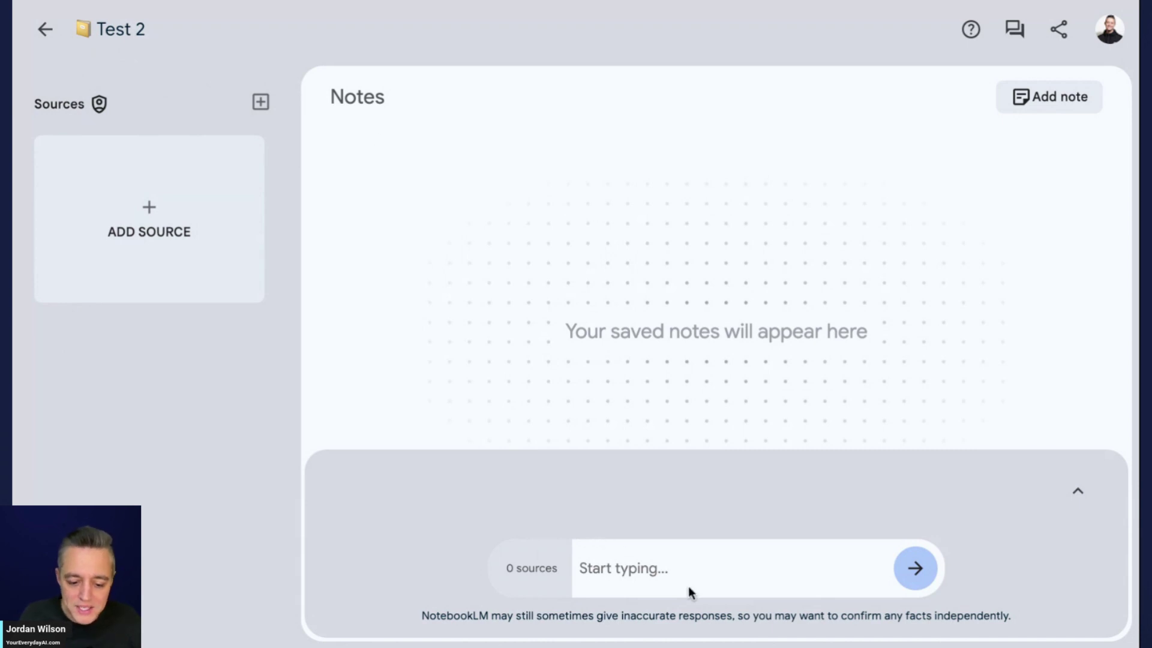
Add a note titled 'note 1' with body 'i can start typing here about note'
click(1067, 99)
click(391, 147)
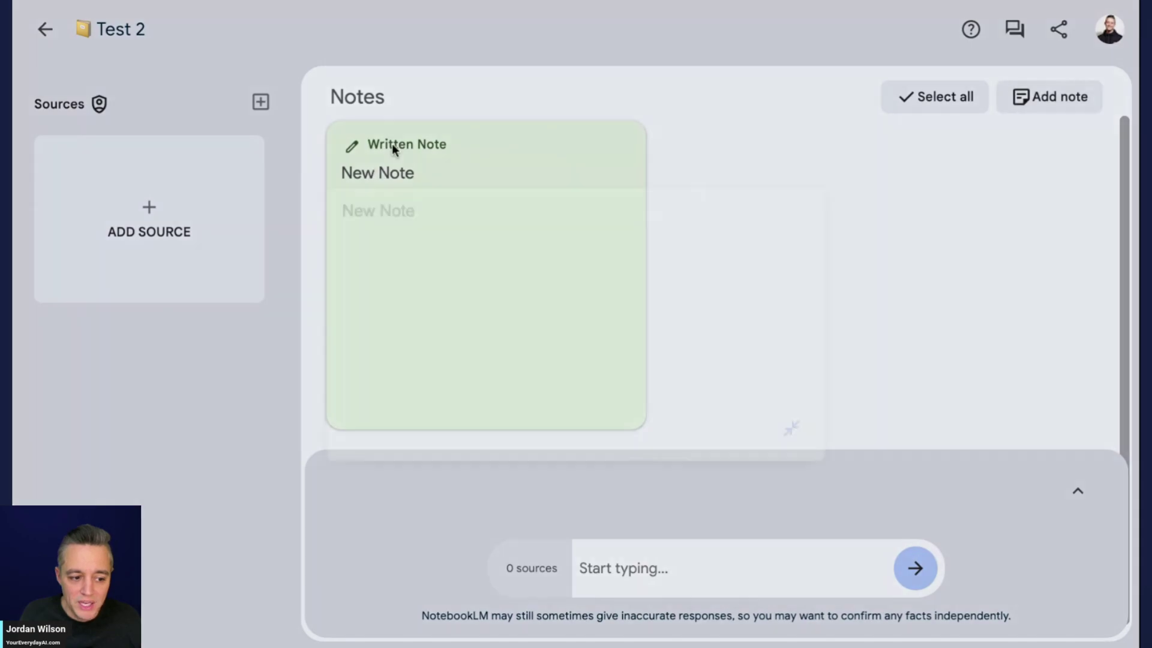
key(ctrl+a)
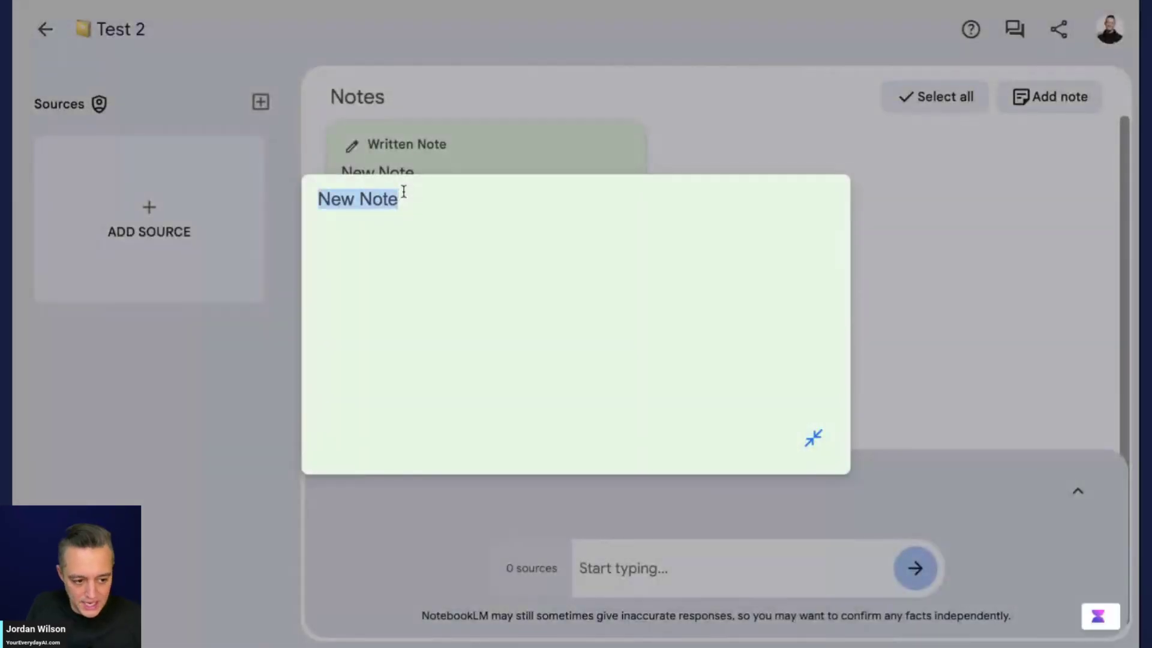
text(note 1)
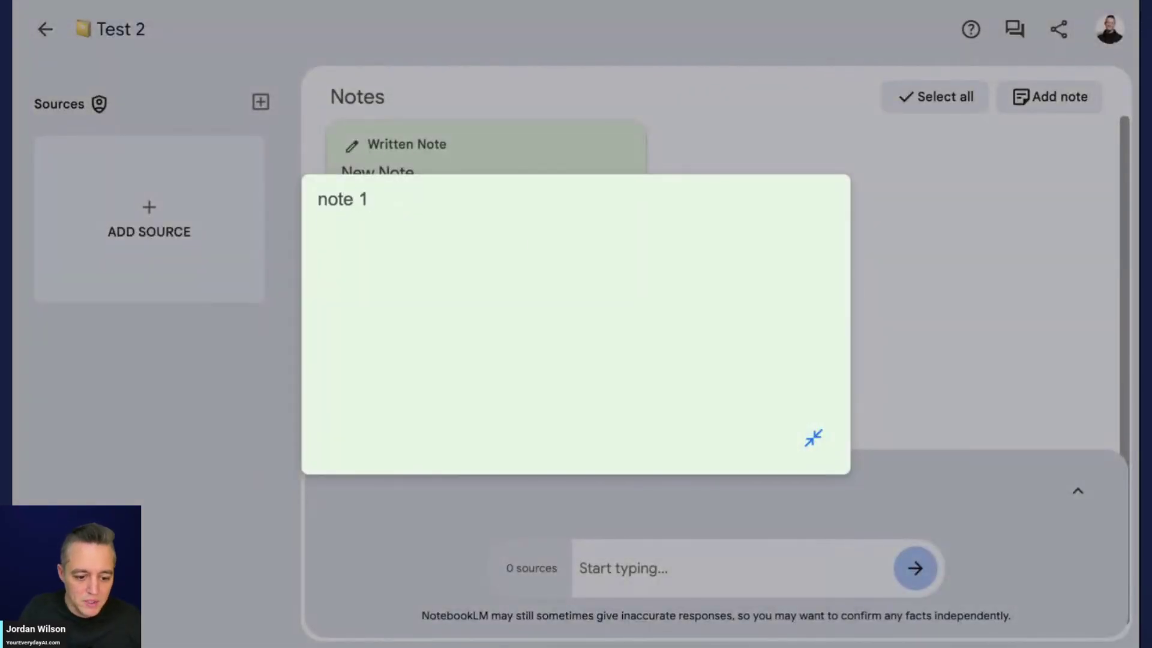
click(365, 270)
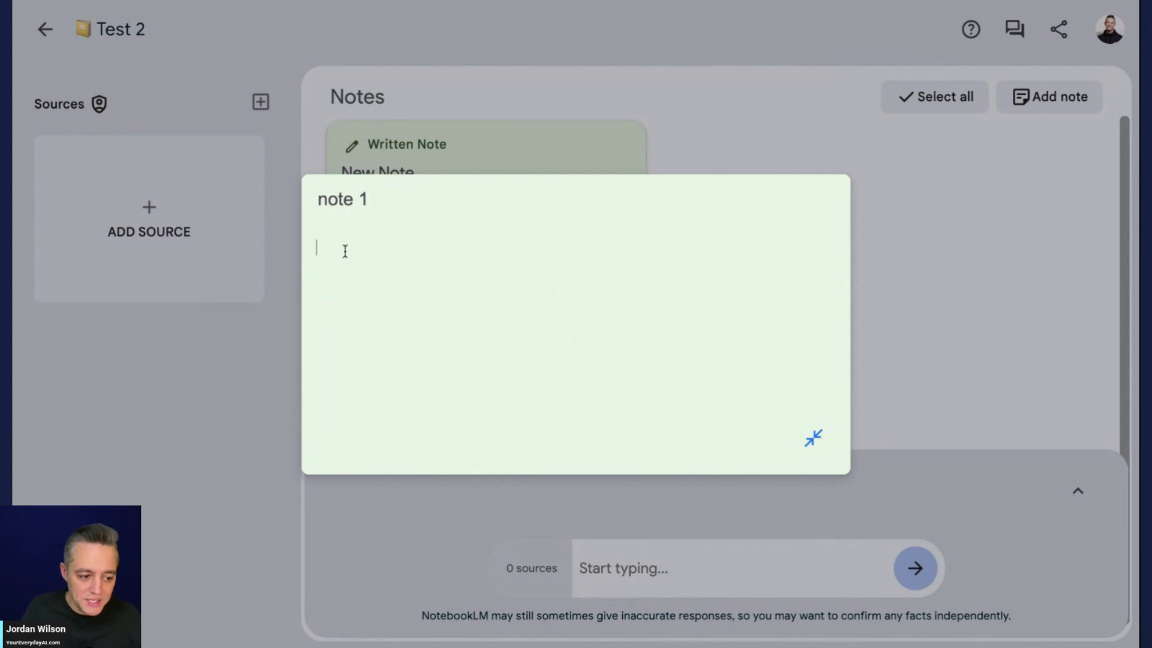
text(i can s)
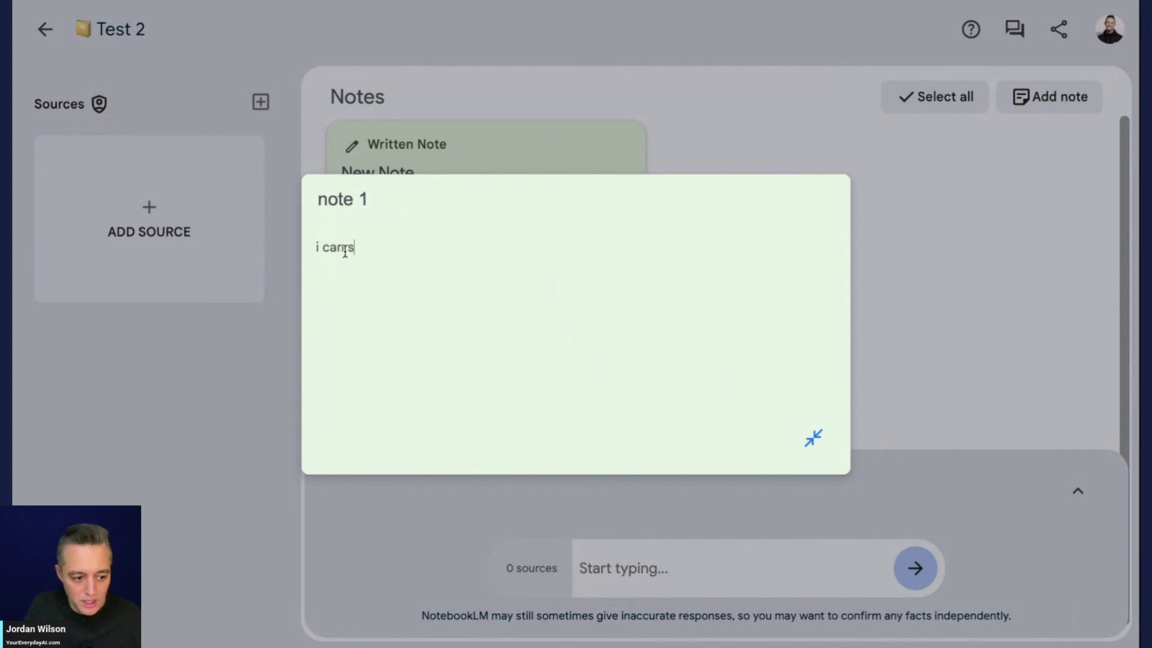
text(tart typing here about note 1)
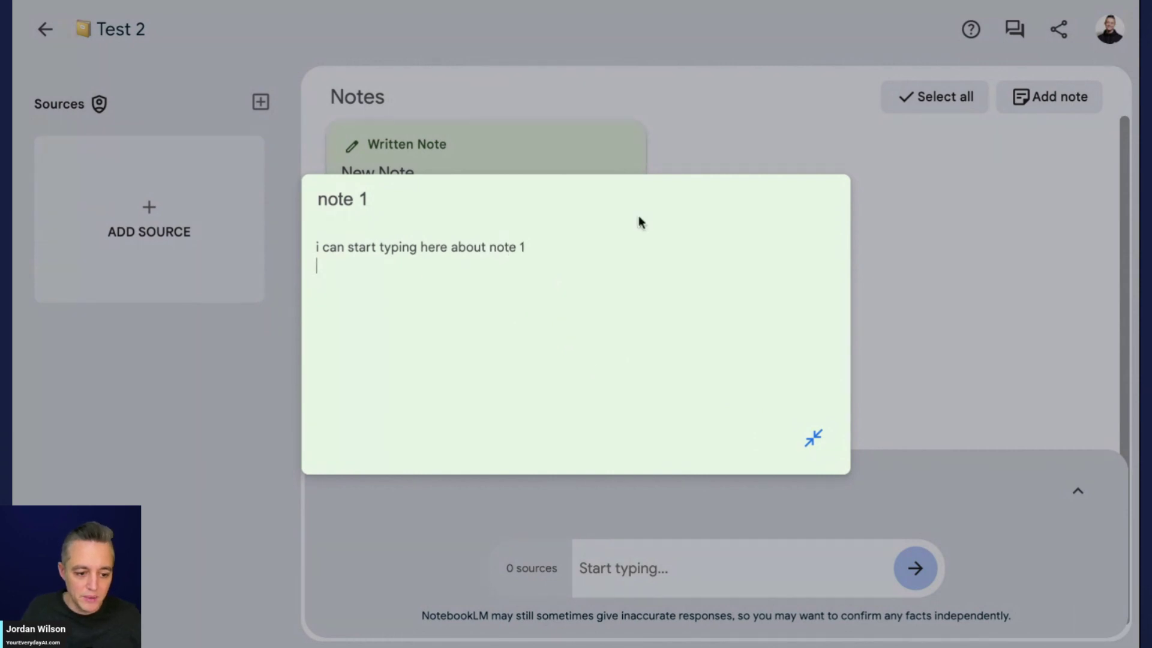
click(1020, 191)
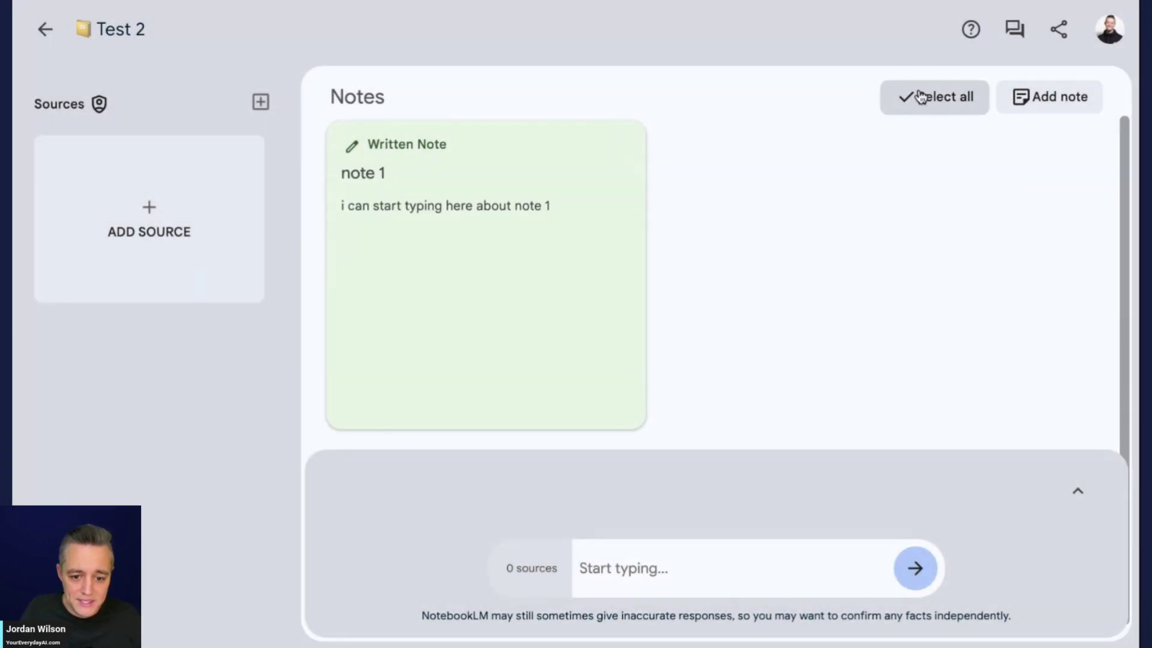
Add a second note titled 'note 2' with body 'more informaiton about note 2'
click(1059, 97)
click(680, 180)
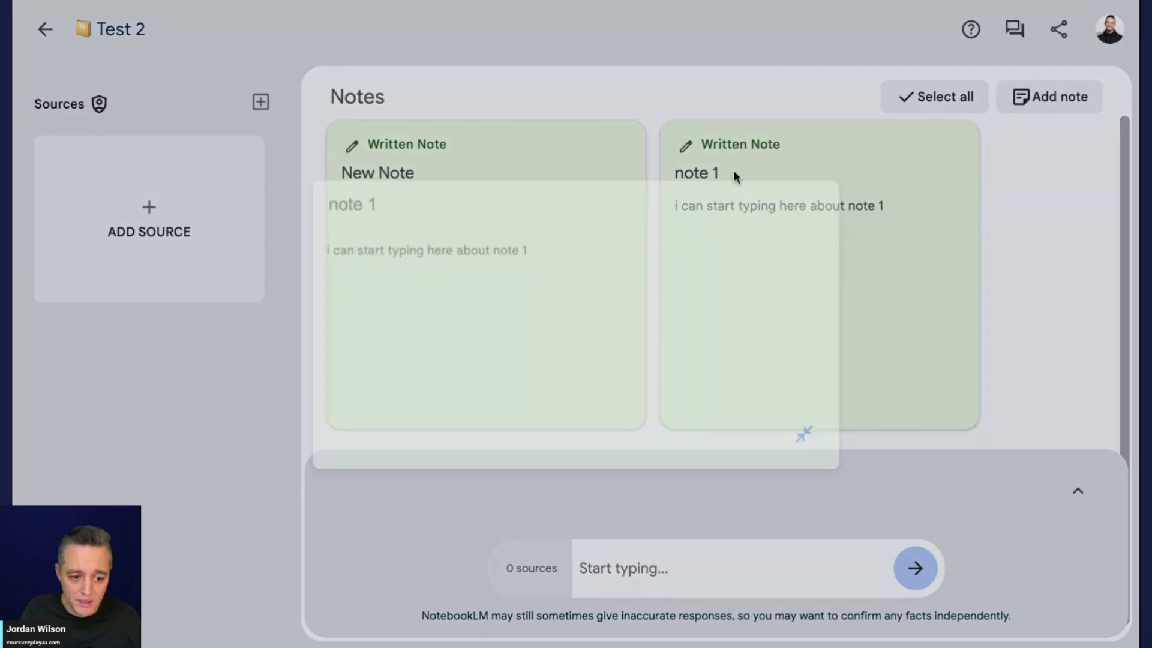
click(576, 124)
click(422, 153)
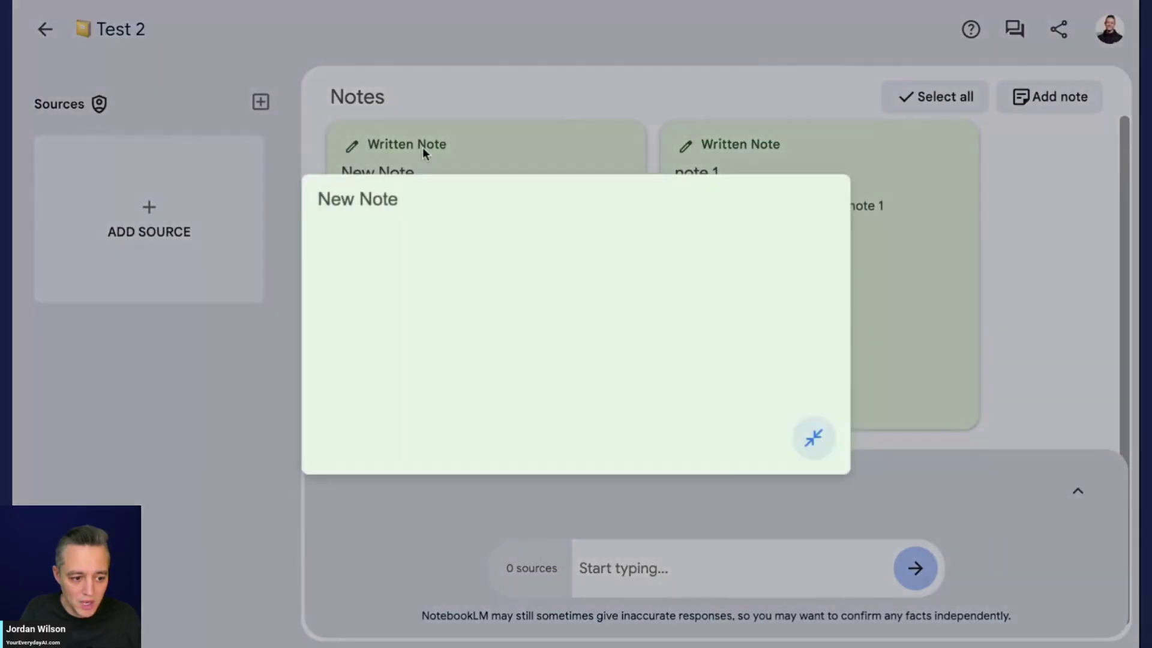
triple_click(397, 201)
text(note 2)
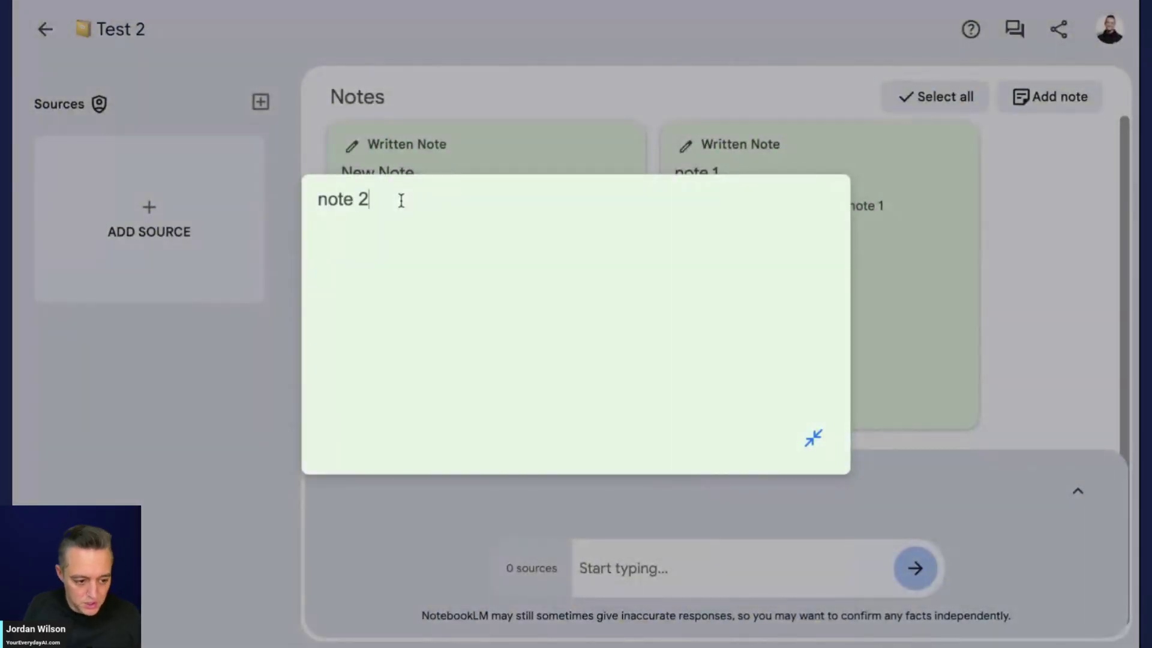
triple_click(391, 219)
click(381, 246)
text(mor)
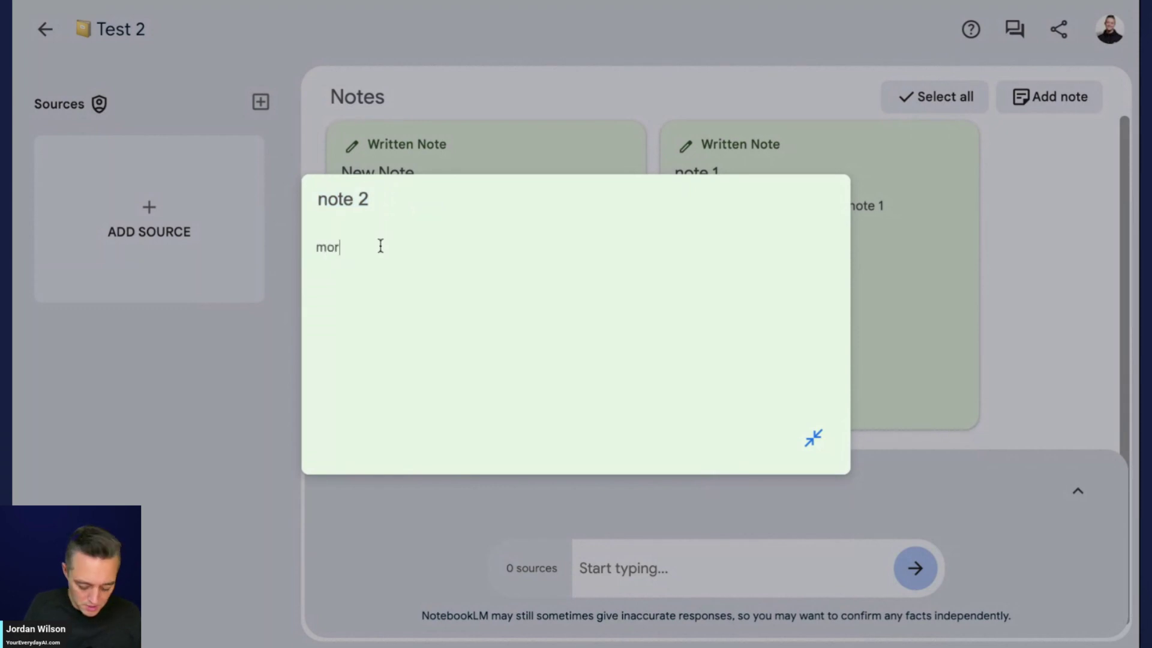
text(e informaiton about note )
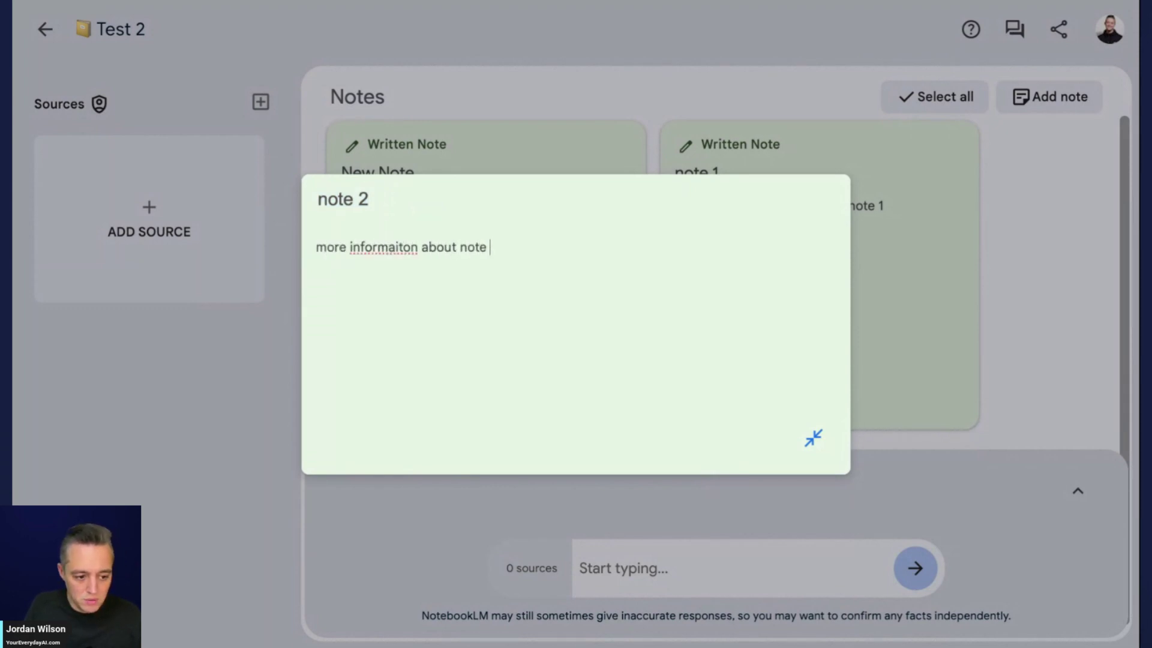
text(2)
click(1006, 286)
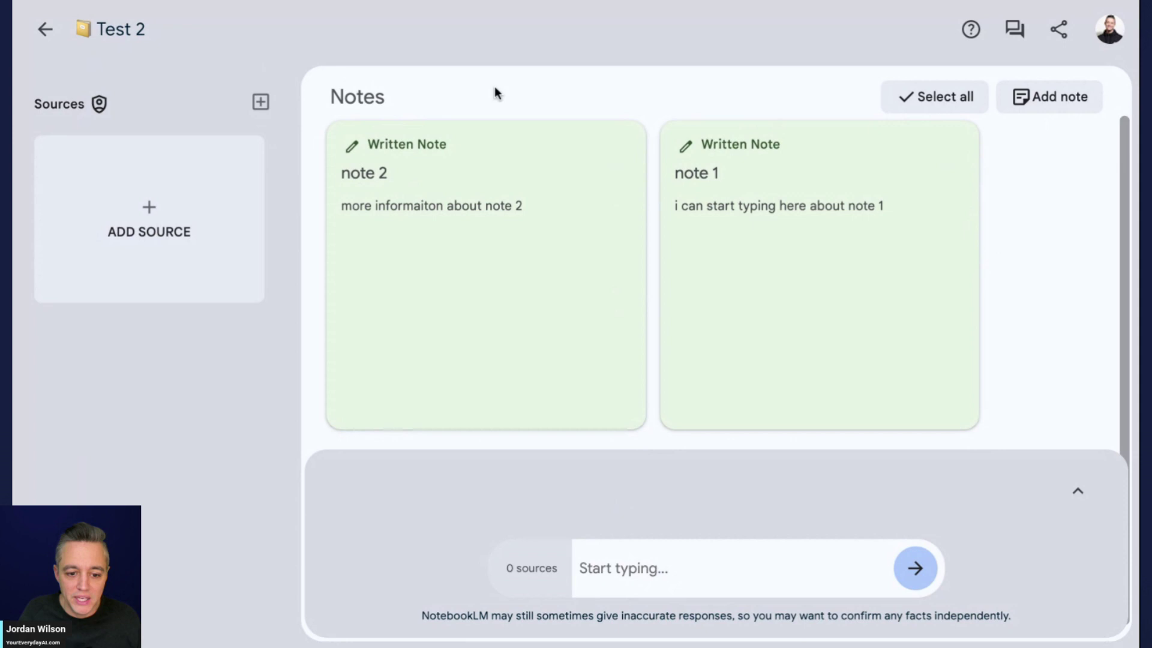
Add a note 'google notebooklm marketing' saying Google seems to be going after Evernote
click(1043, 101)
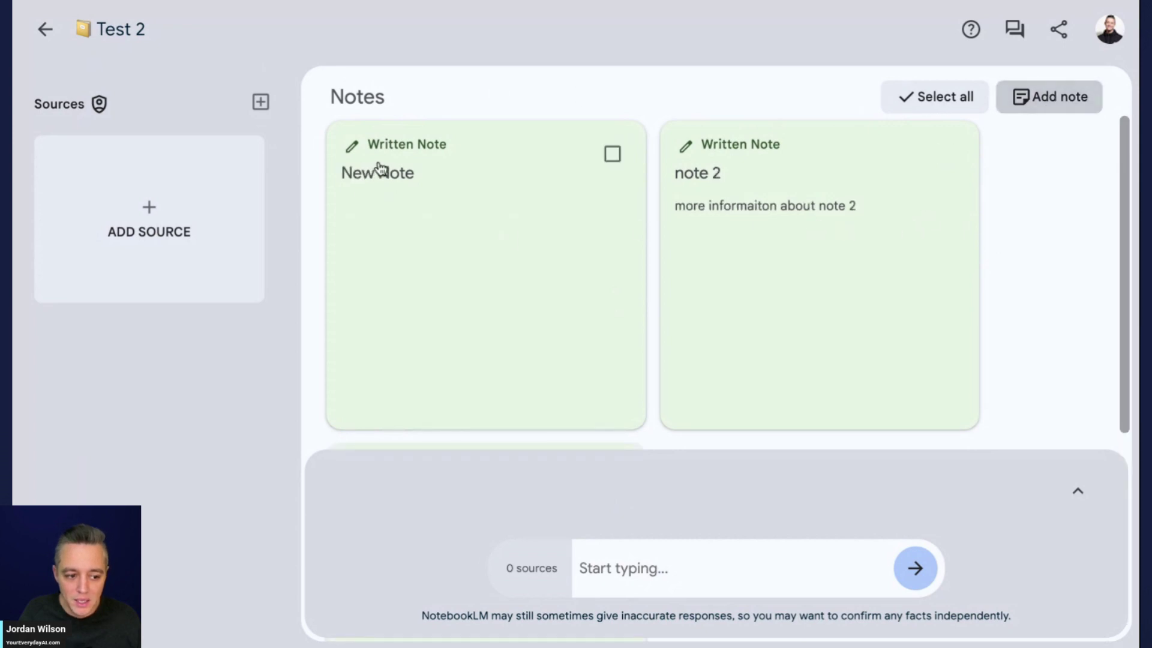
click(398, 184)
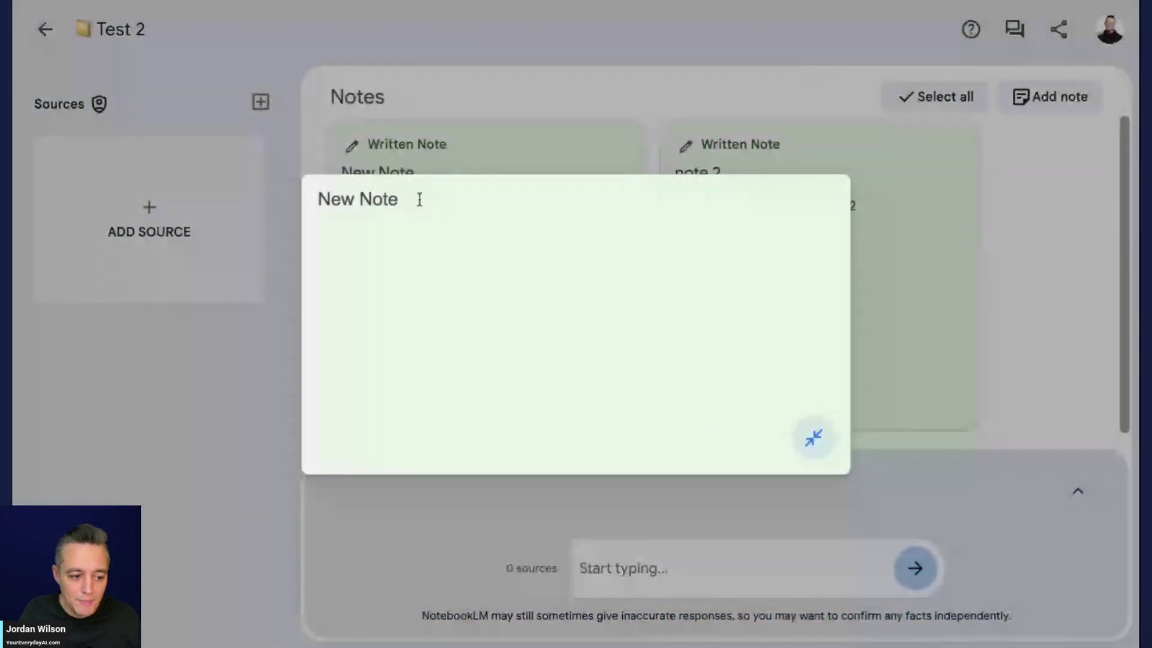
key(ctrl+a)
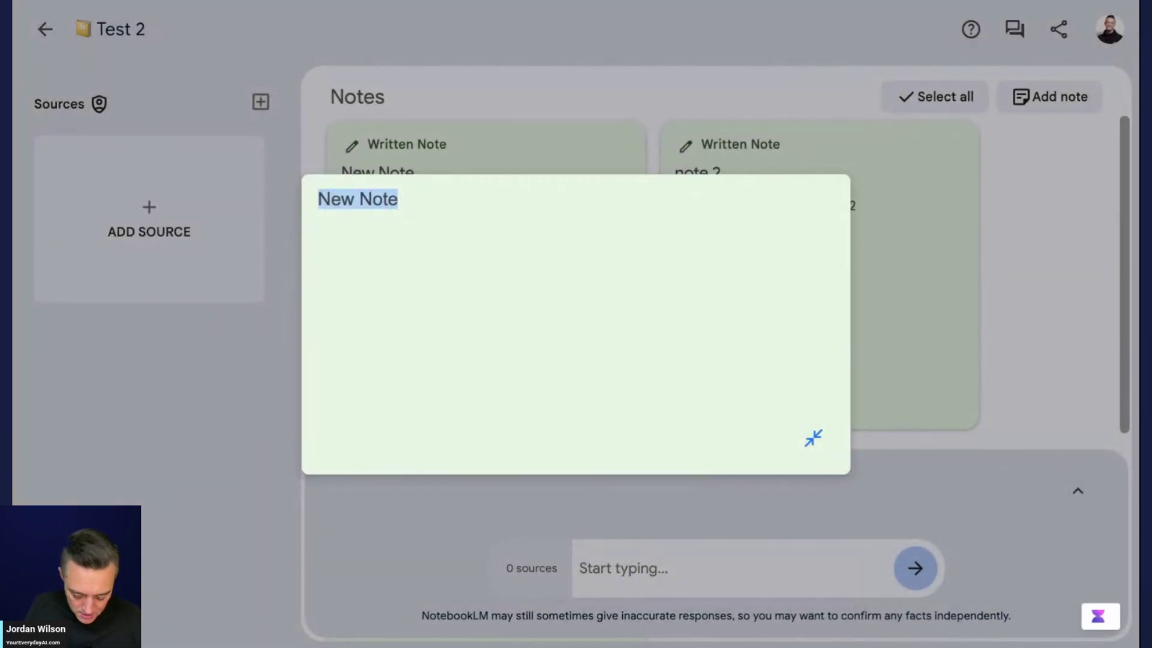
text(google seem)
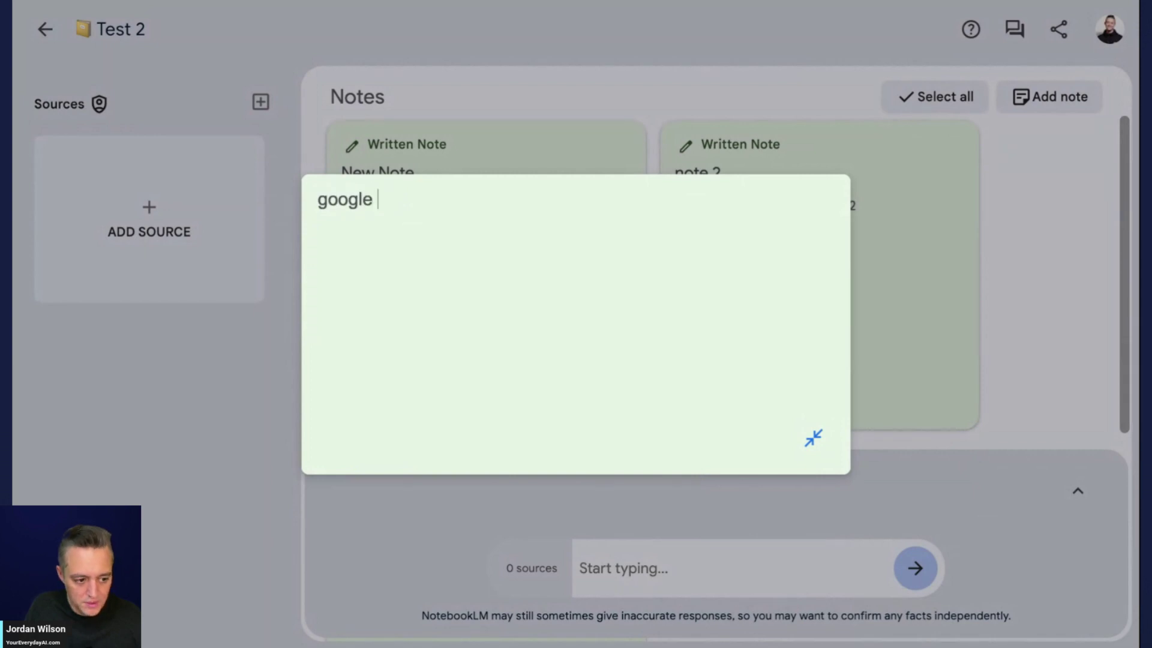
key(BackSpace)
key(BackSpace)
key(BackSpace)
key(BackSpace)
key(BackSpace)
key(BackSpace)
key(BackSpace)
key(BackSpace)
key(BackSpace)
key(BackSpace)
key(BackSpace)
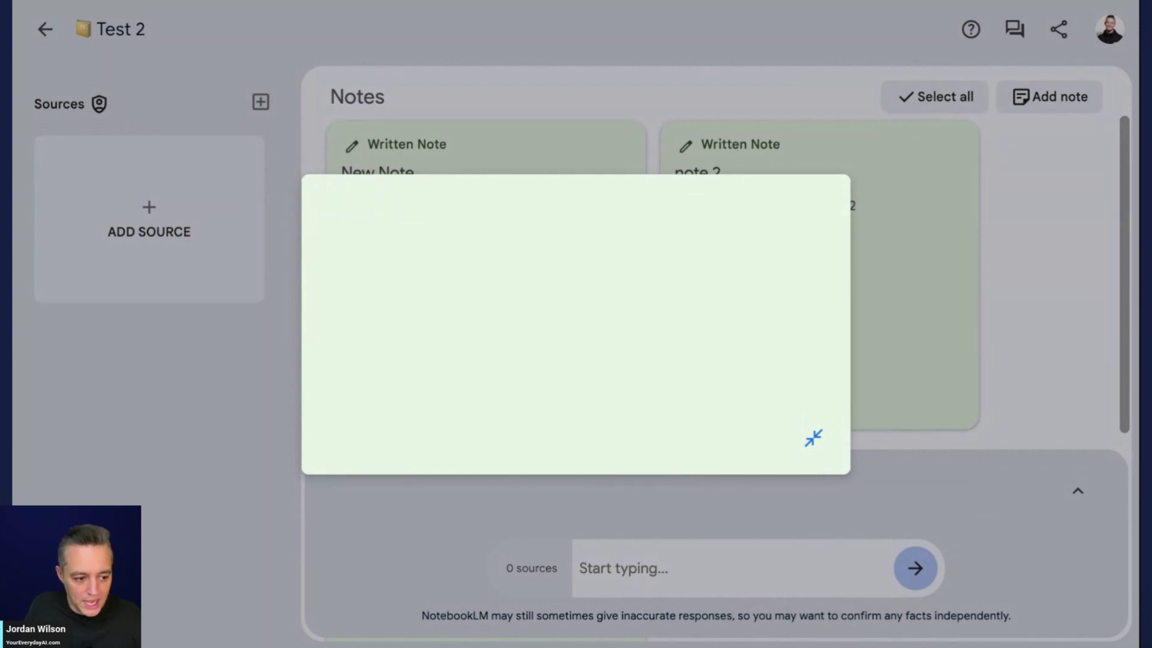
text(google notem)
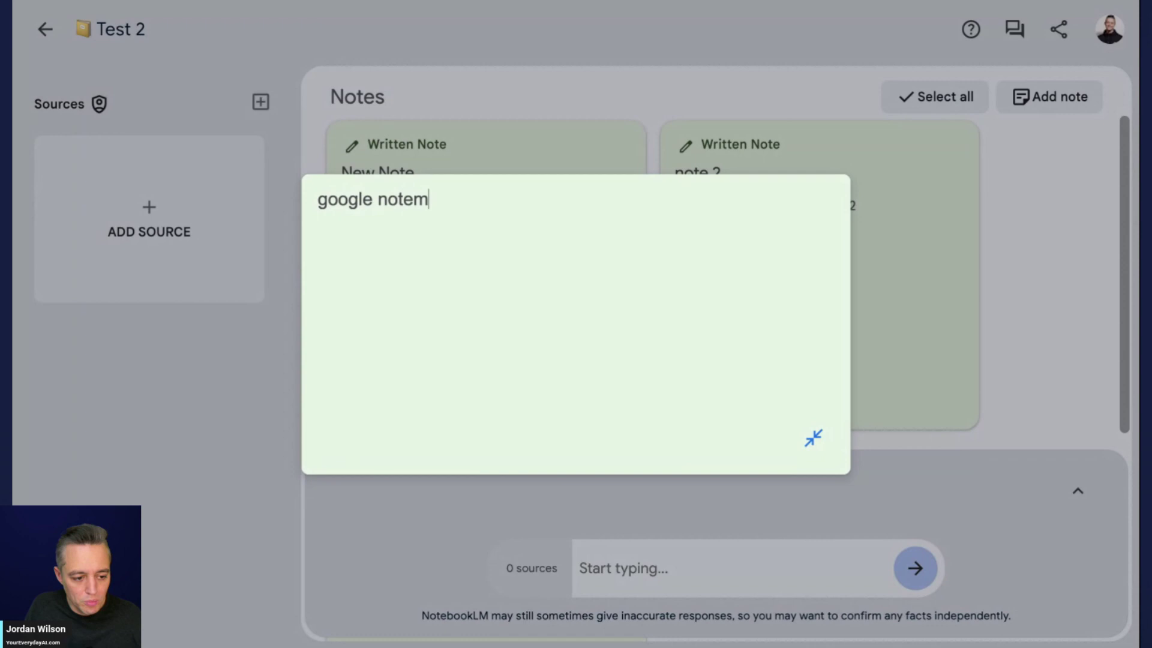
key(BackSpace)
text(booklm marketing)
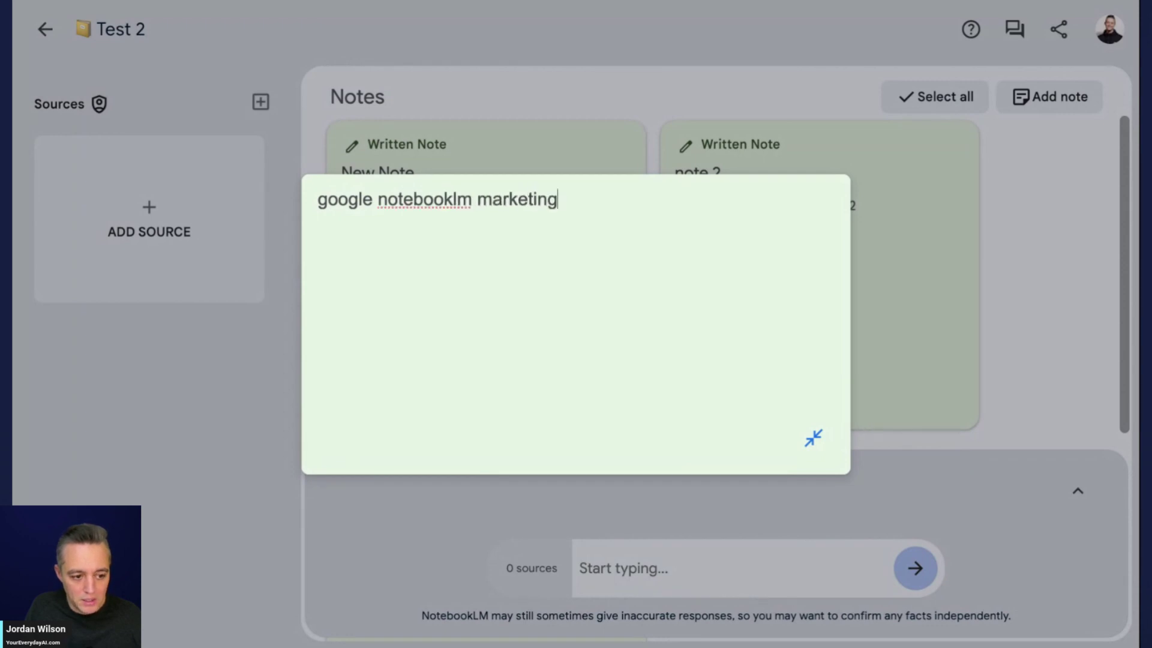
key(Tab)
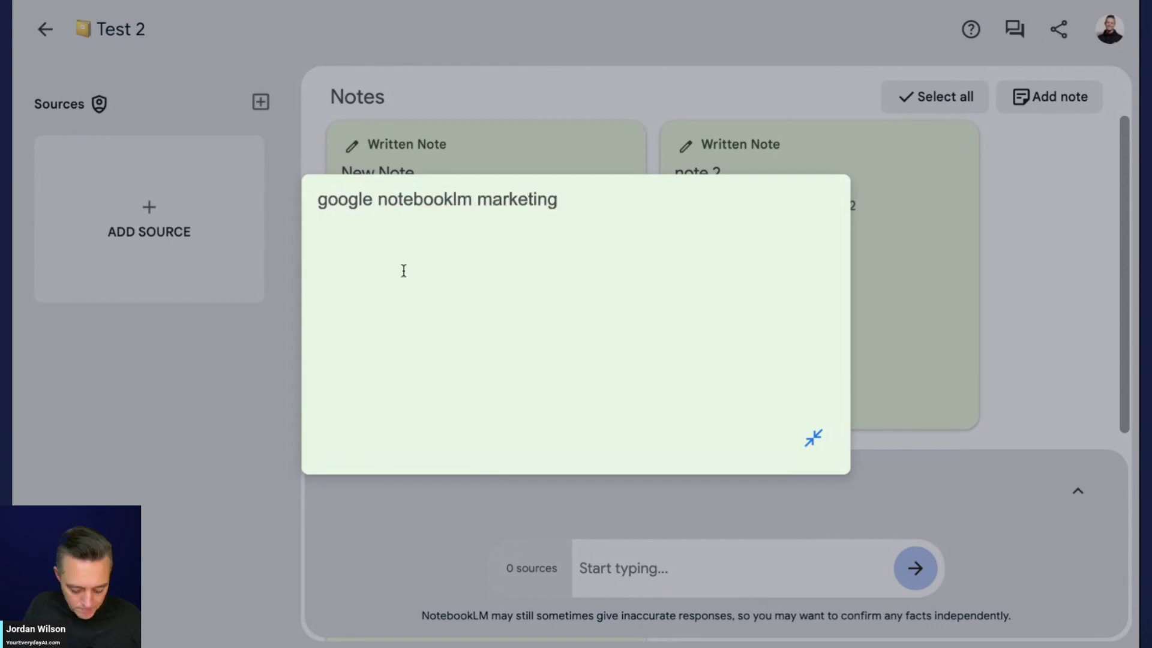
text(googgle)
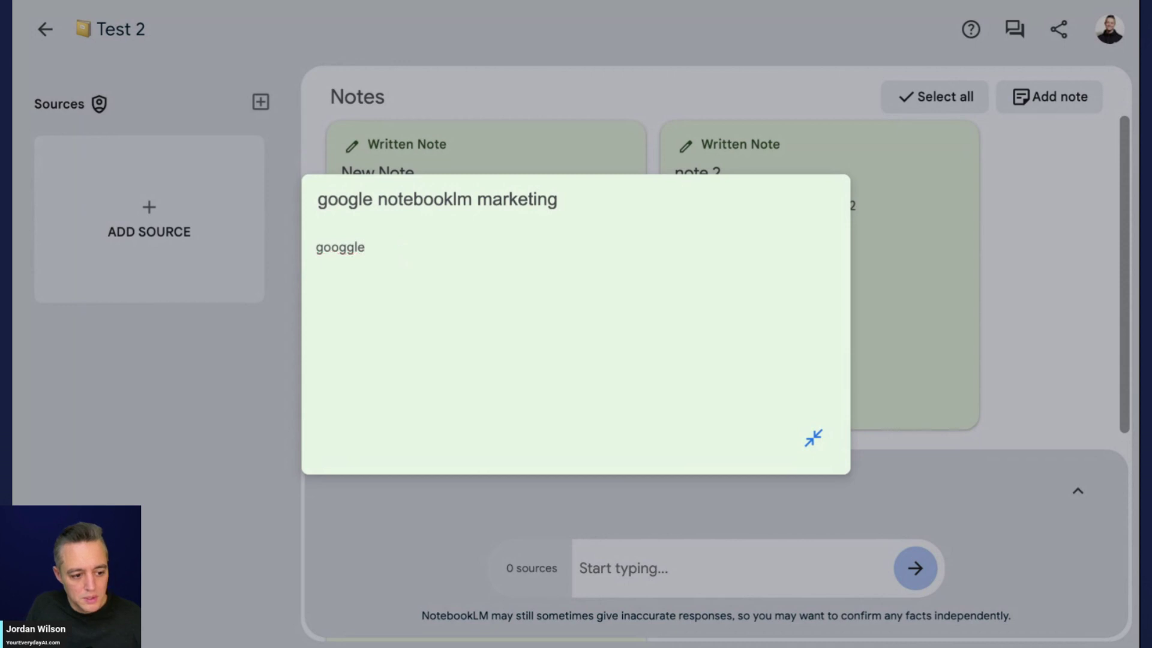
key(BackSpace)
key(BackSpace)
key(BackSpace)
text(le seems to b)
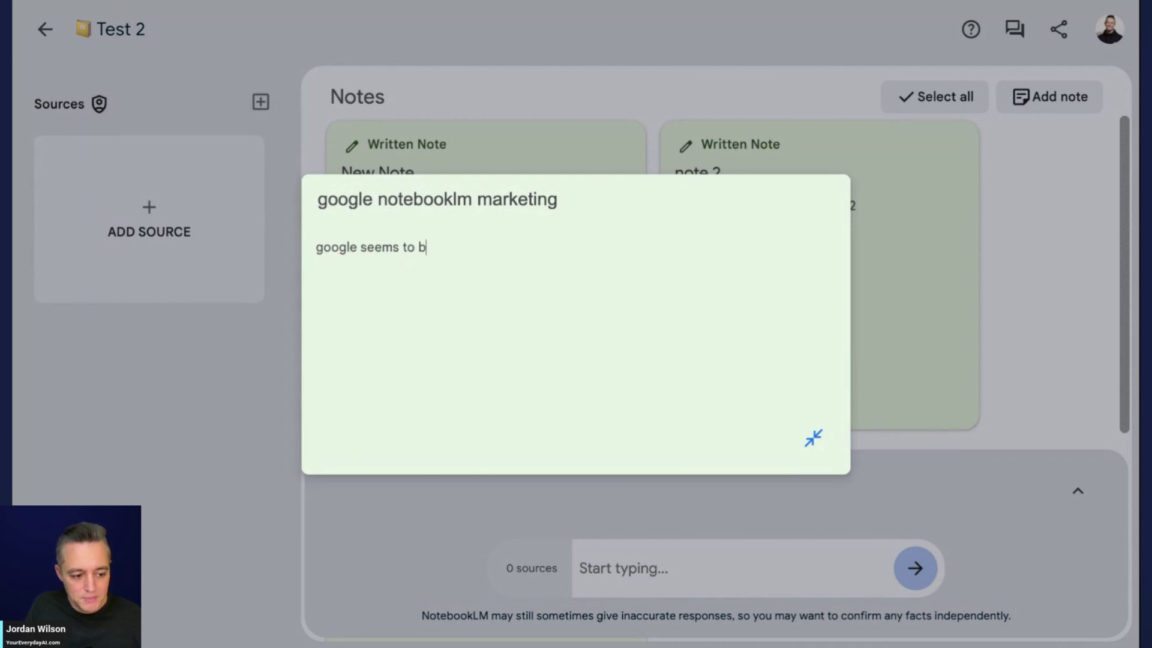
text(e going after ever)
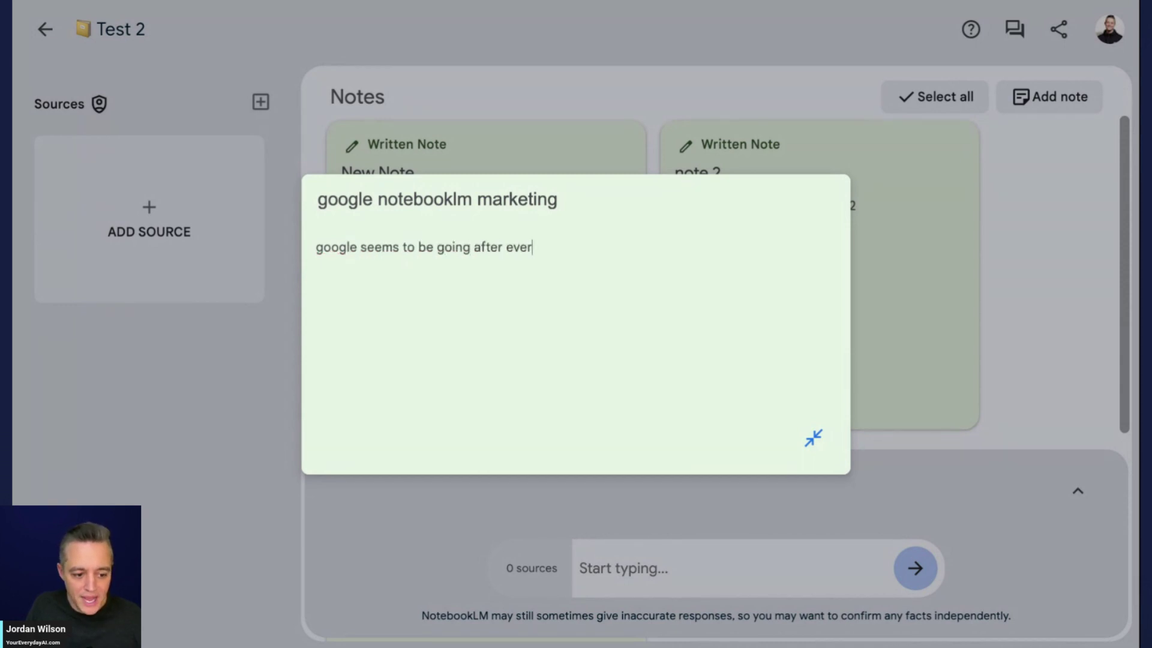
text(note with this new p)
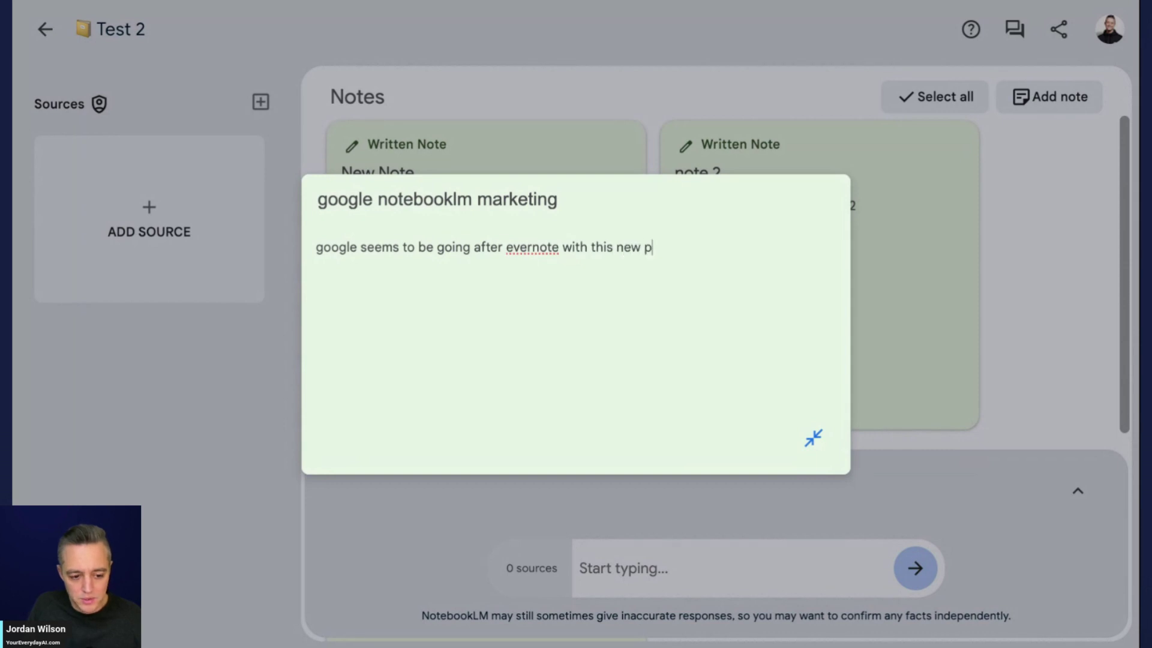
text(roduct)
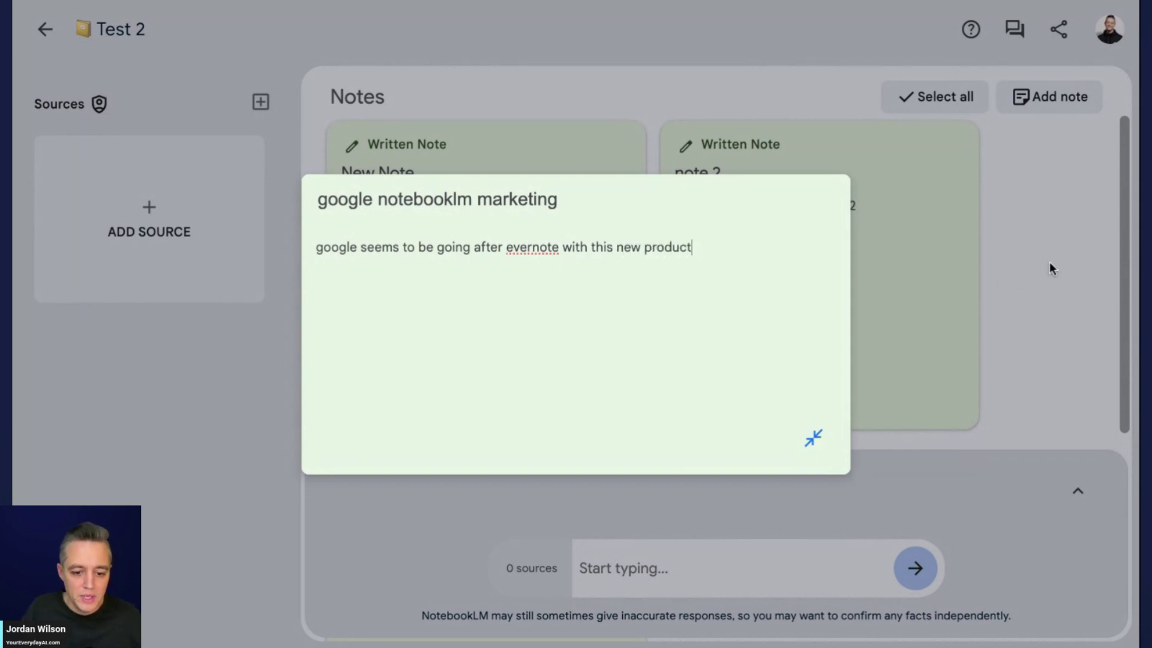
click(1049, 263)
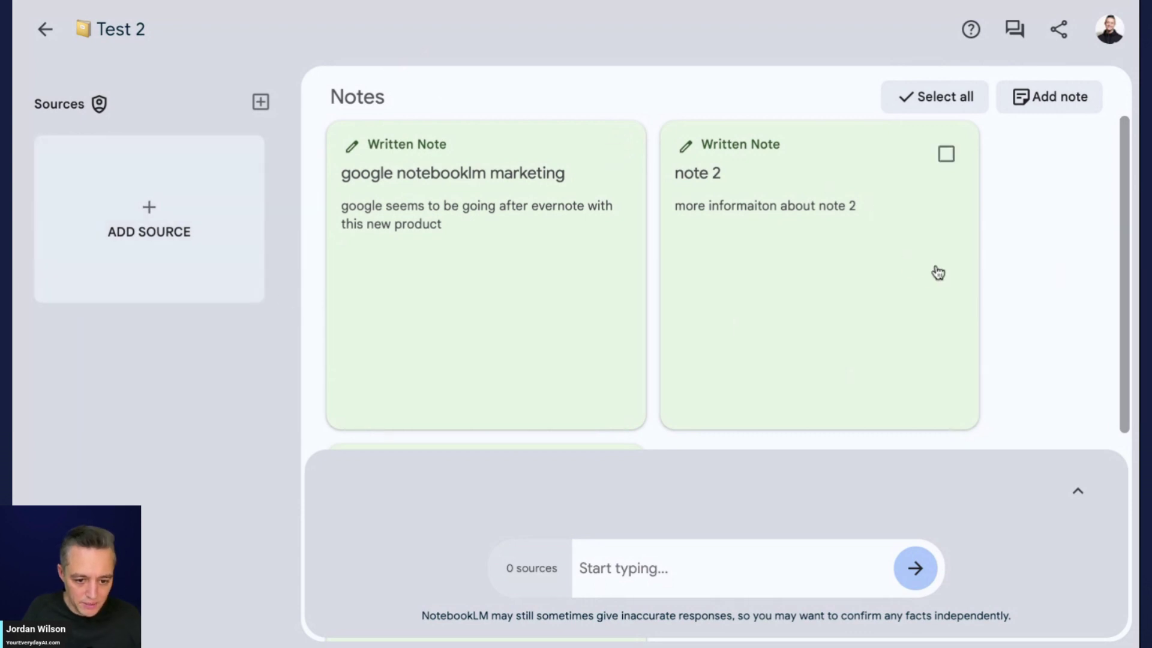
Zoom the page out and toggle Select all on and off for the notes
key(ctrl+minus)
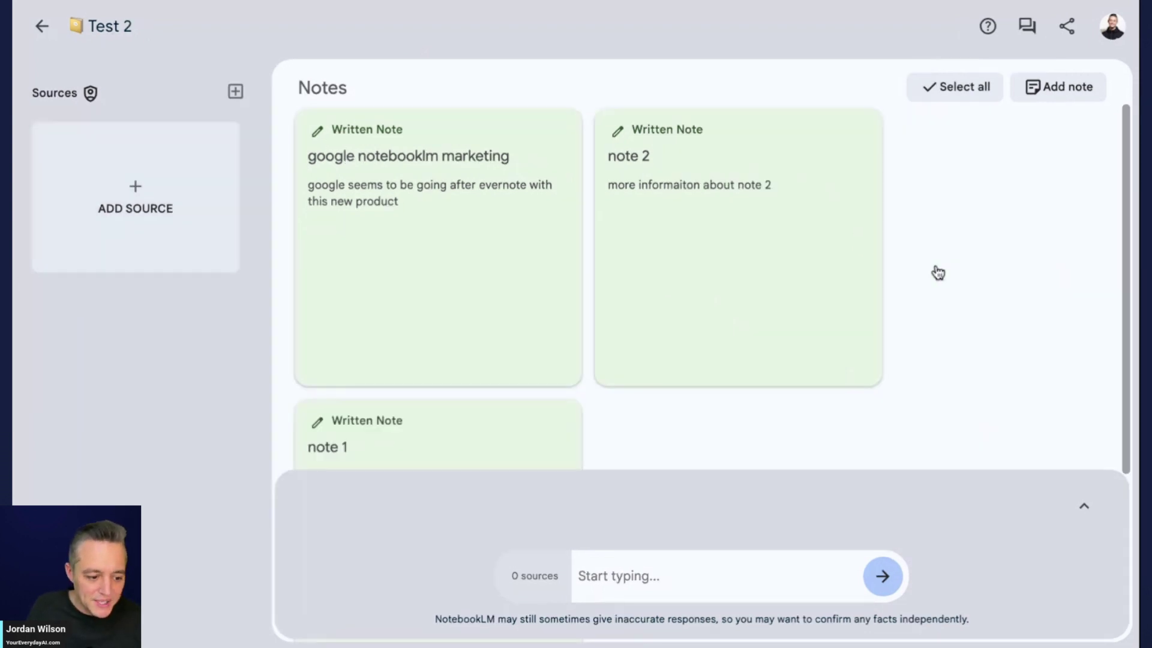
scroll(447, 296, down, 3)
scroll(462, 303, up, 3)
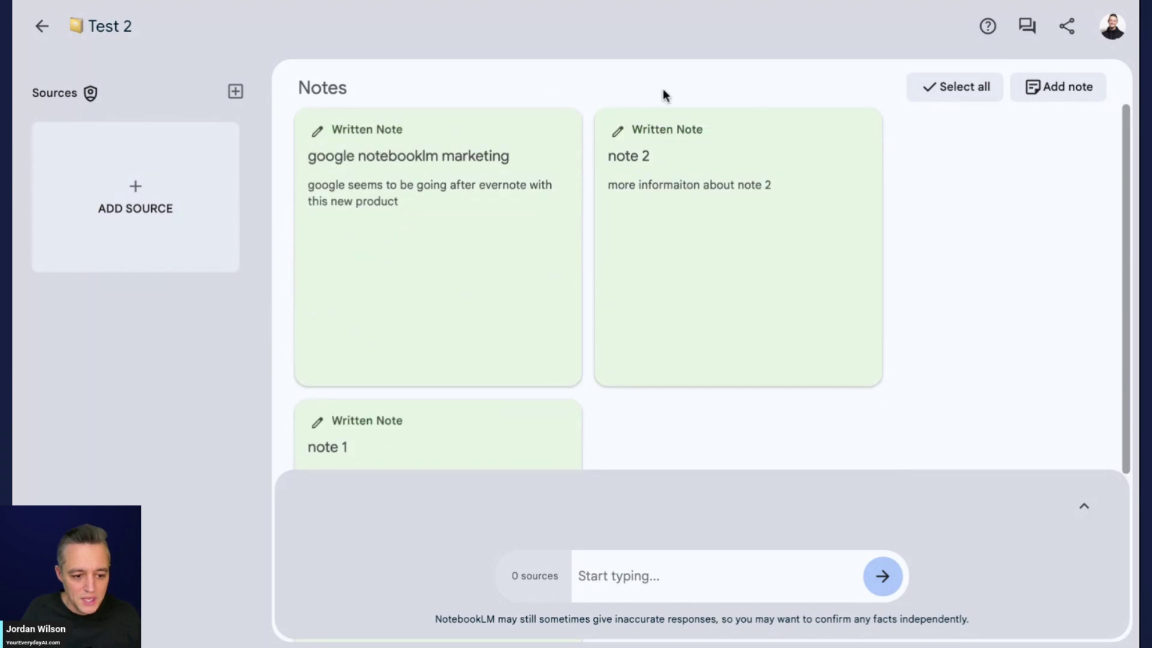
click(982, 95)
click(975, 94)
click(975, 96)
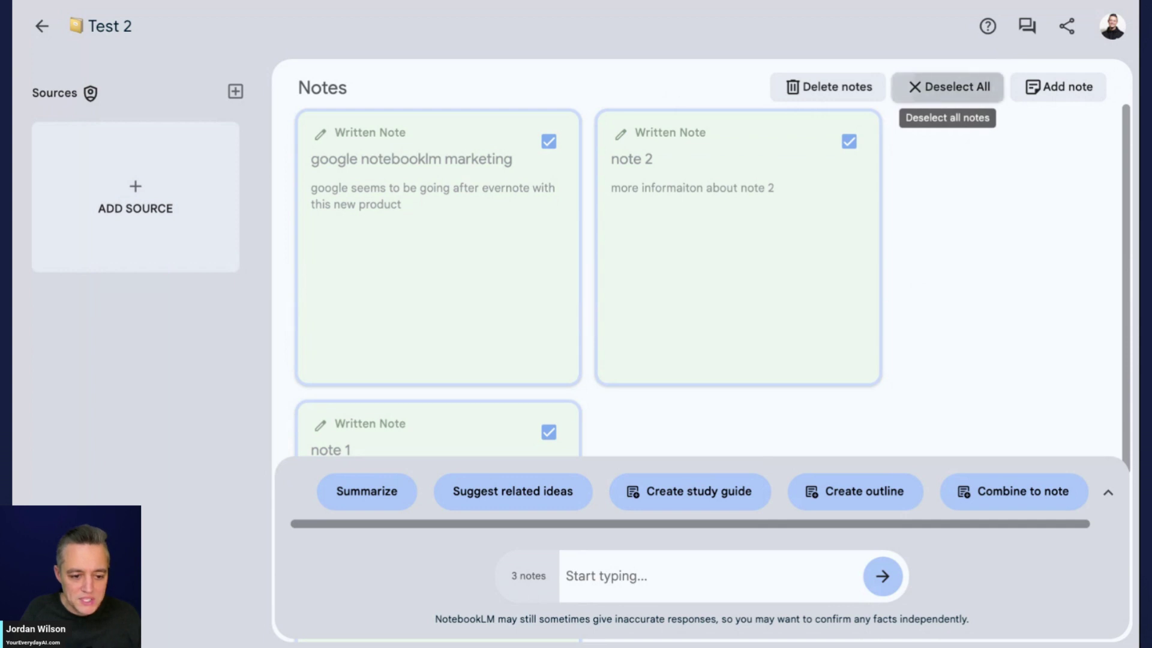
click(948, 88)
Reselect then clear all notes, view note 2, and check only note 2
scroll(429, 334, down, 4)
scroll(460, 359, up, 4)
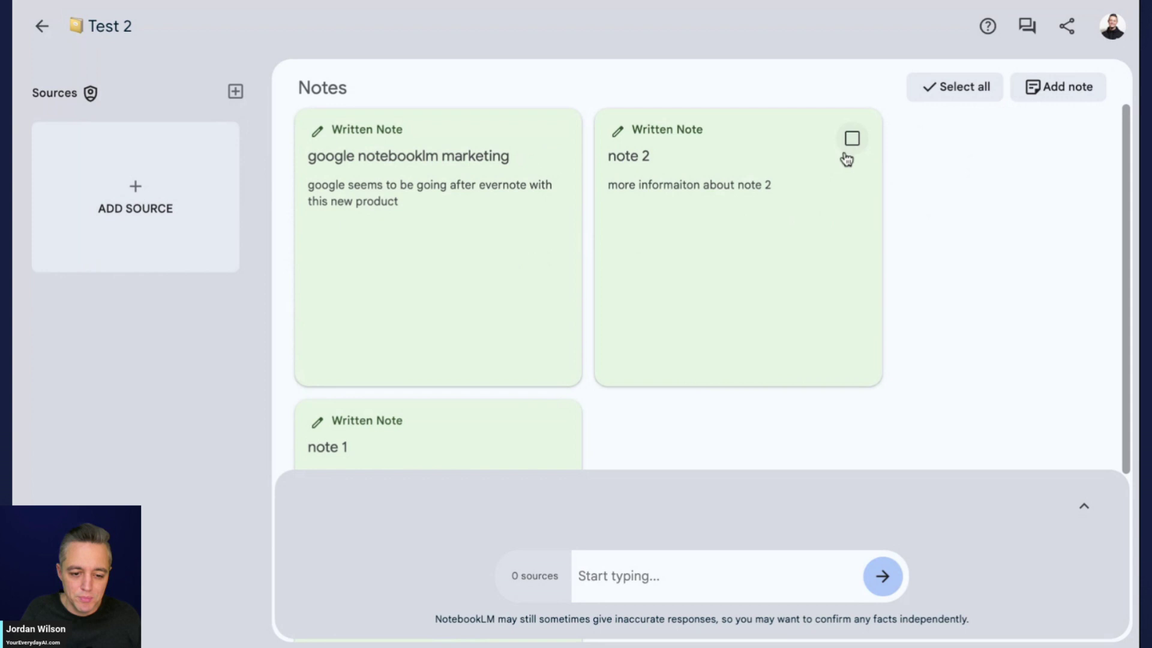
scroll(755, 360, down, 4)
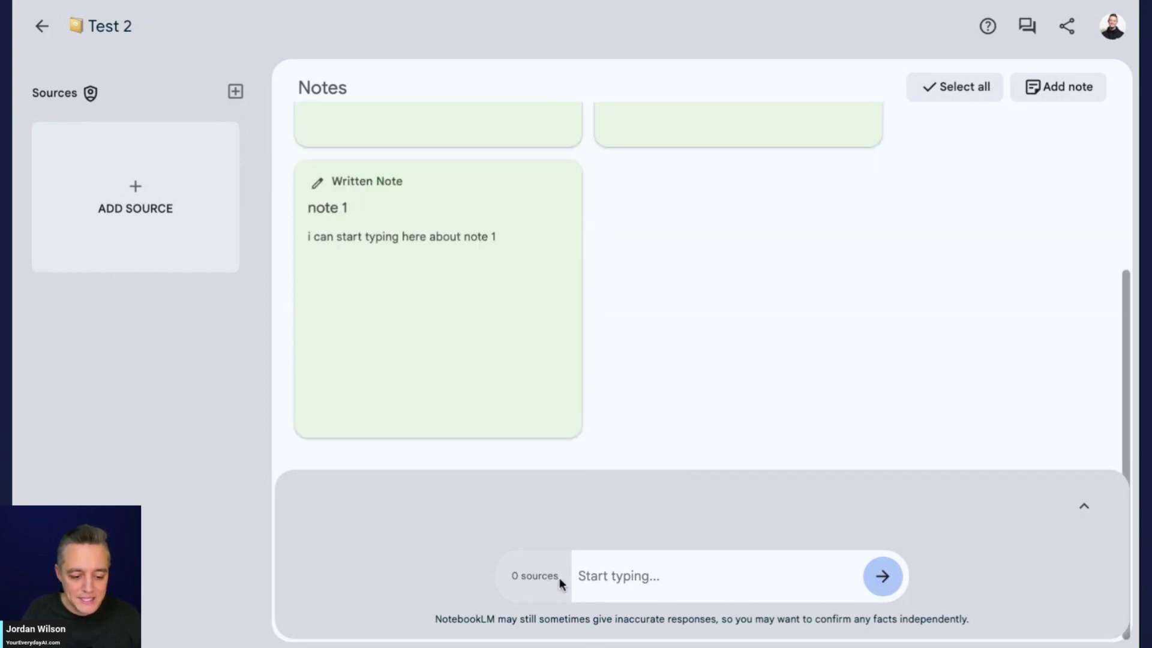
scroll(460, 427, up, 4)
scroll(459, 426, down, 4)
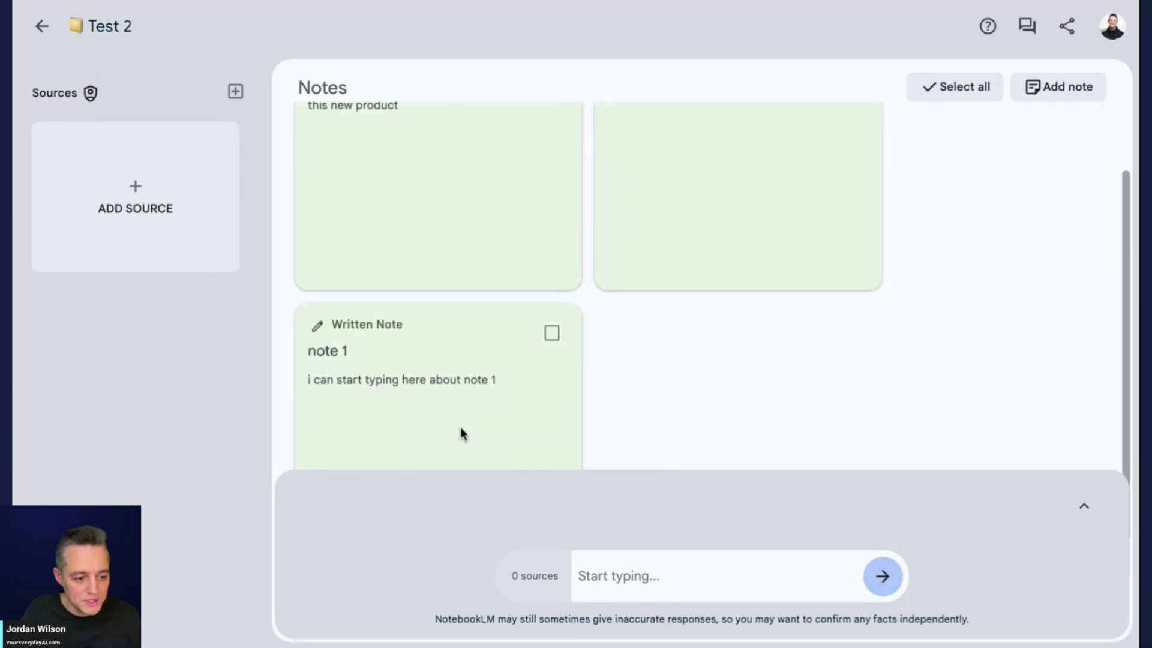
click(985, 94)
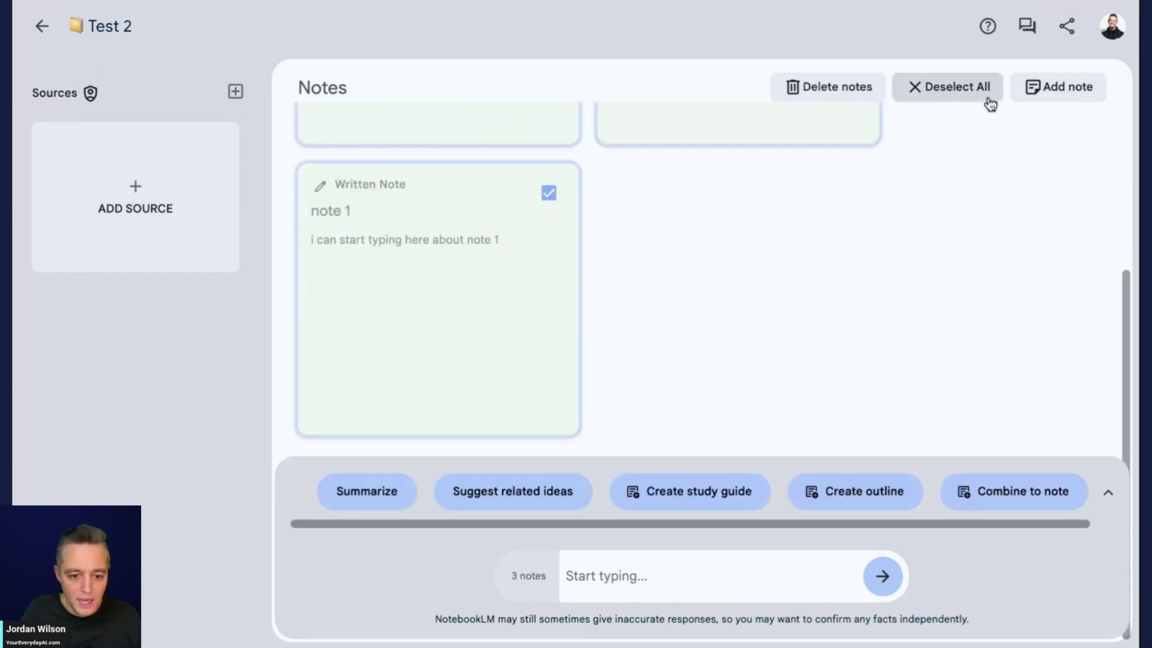
scroll(668, 271, up, 4)
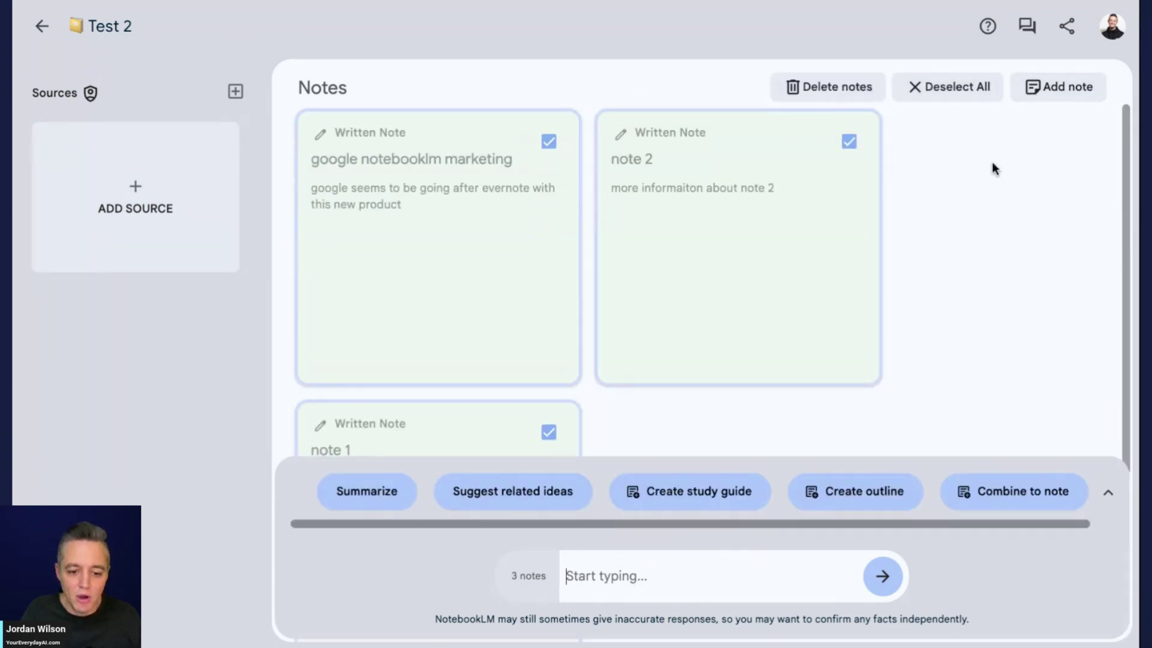
click(993, 98)
click(722, 256)
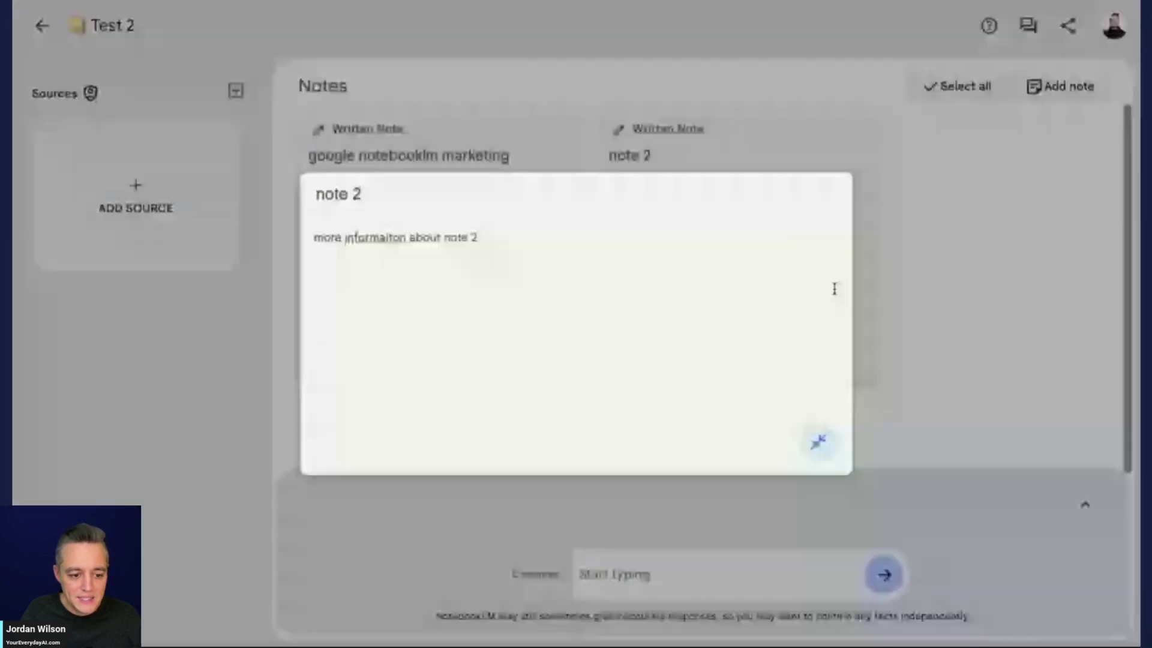
click(862, 433)
click(854, 141)
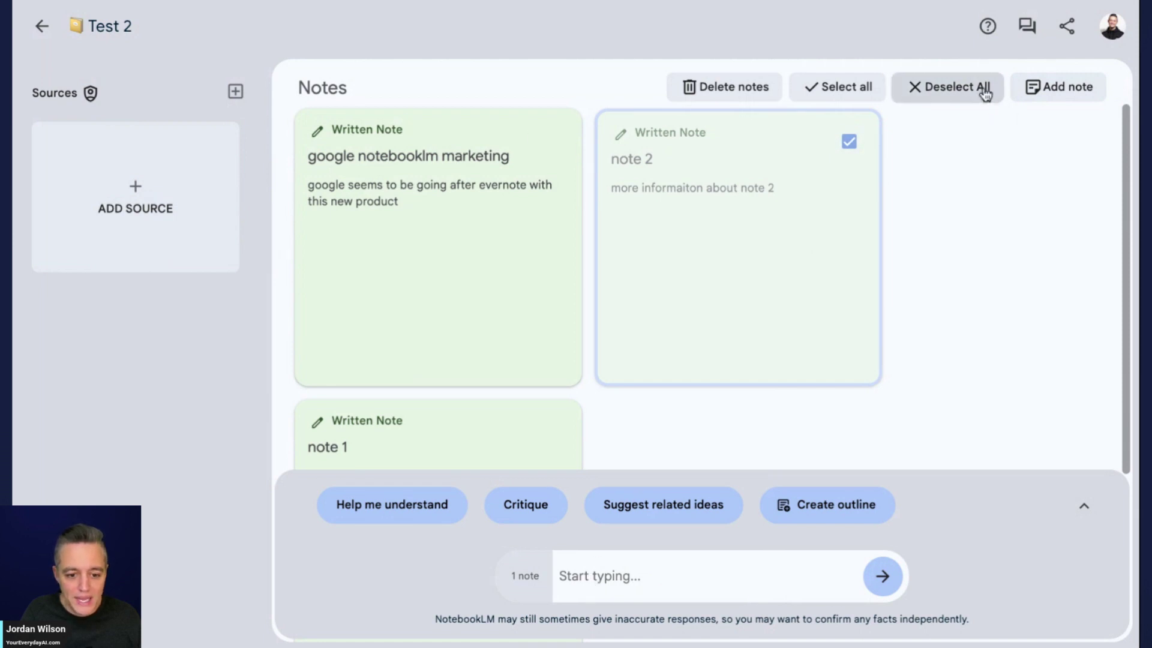
Select all notes and ask 'who is google going after?', getting Evernote as the answer
click(855, 88)
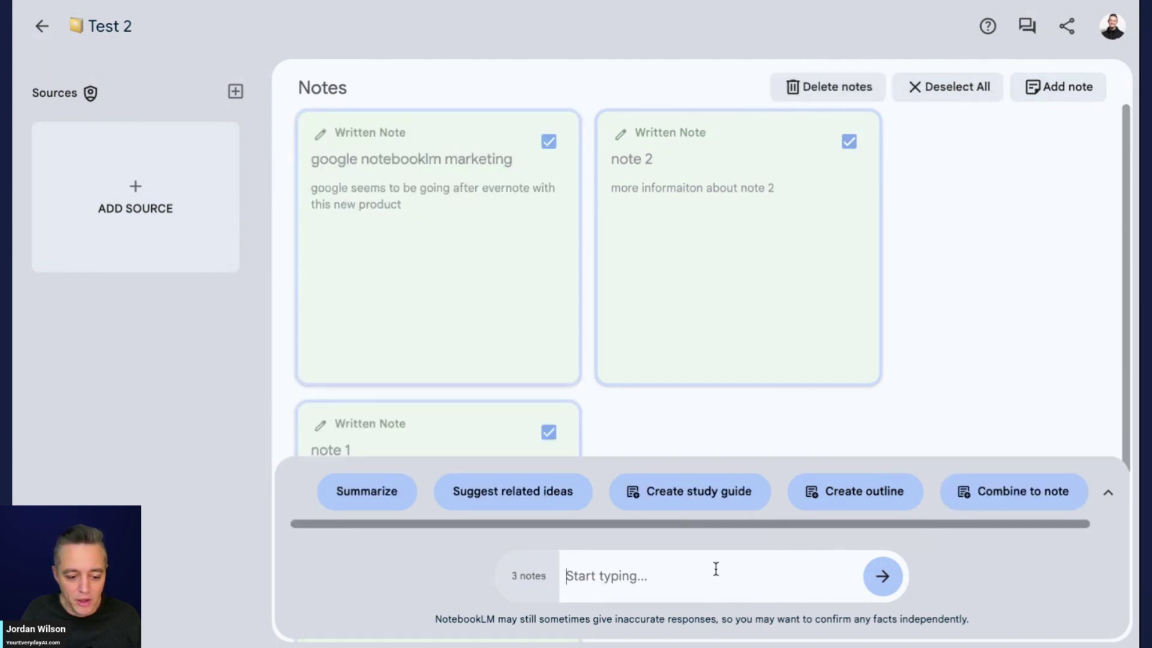
text(who is g)
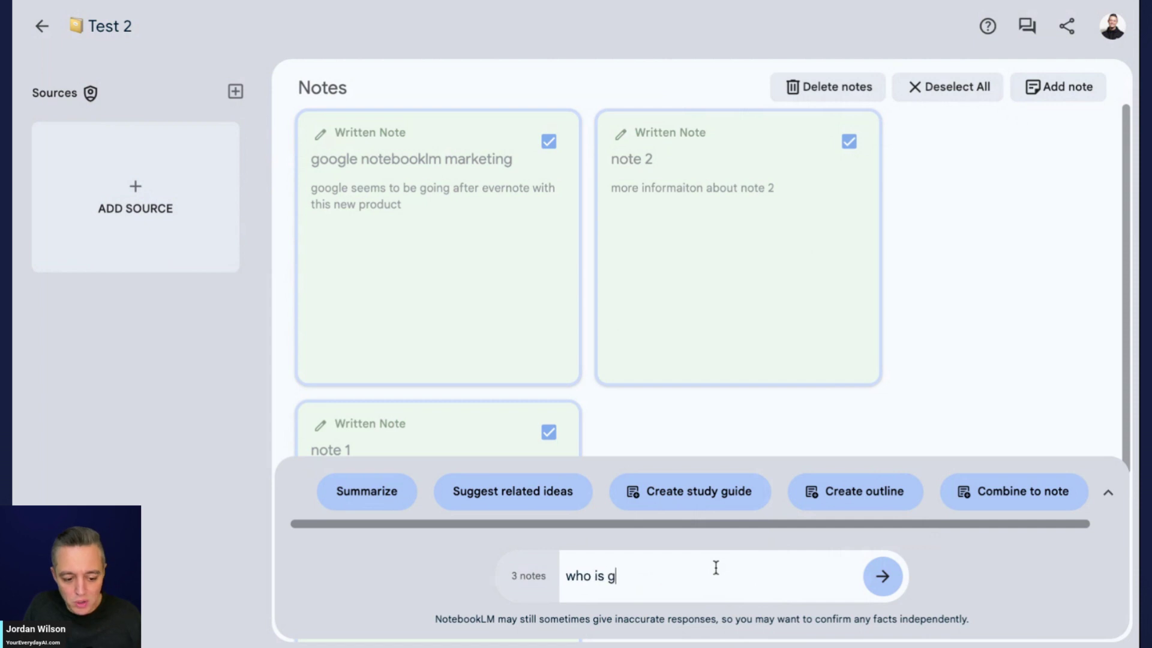
text(oogle going after?)
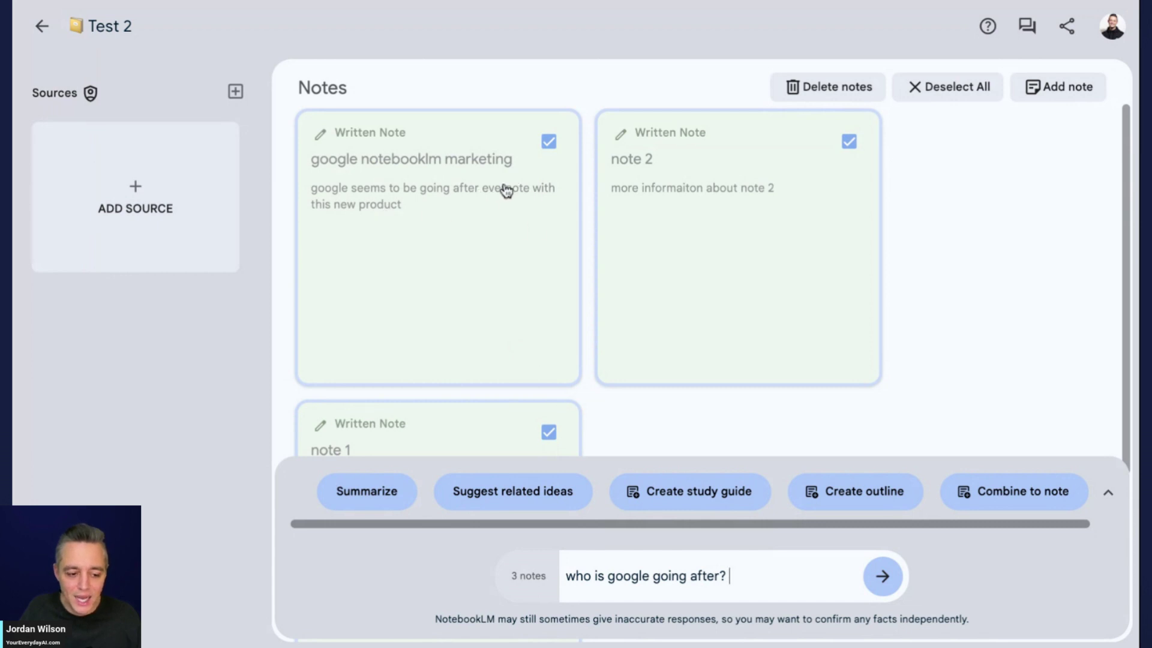
click(885, 576)
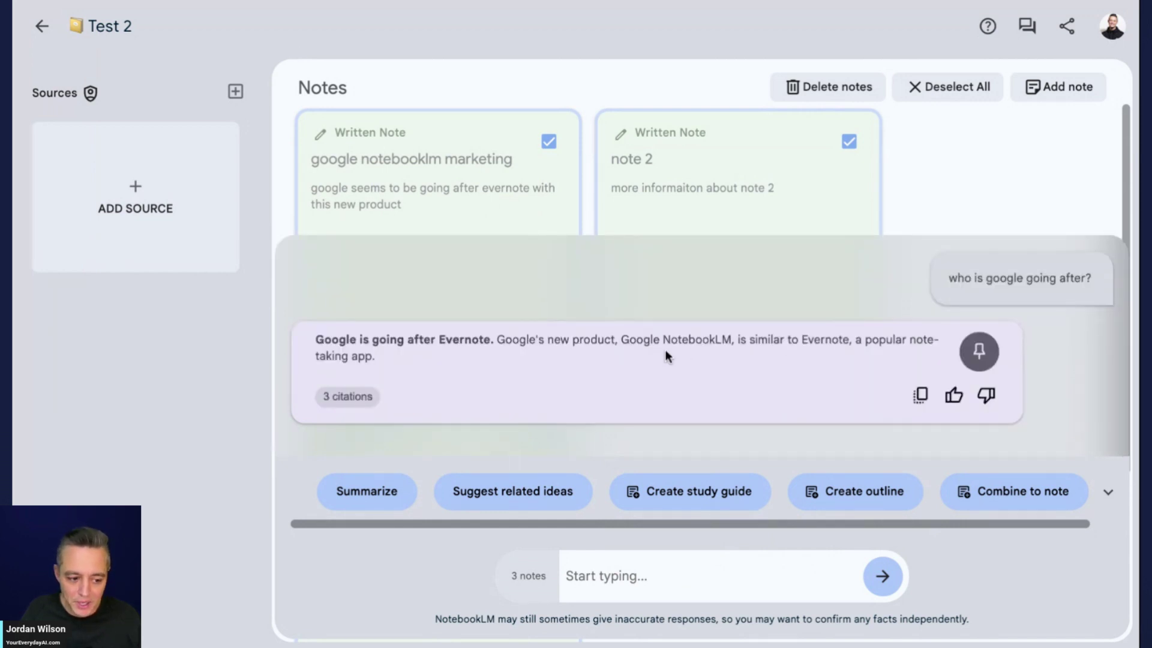
click(983, 213)
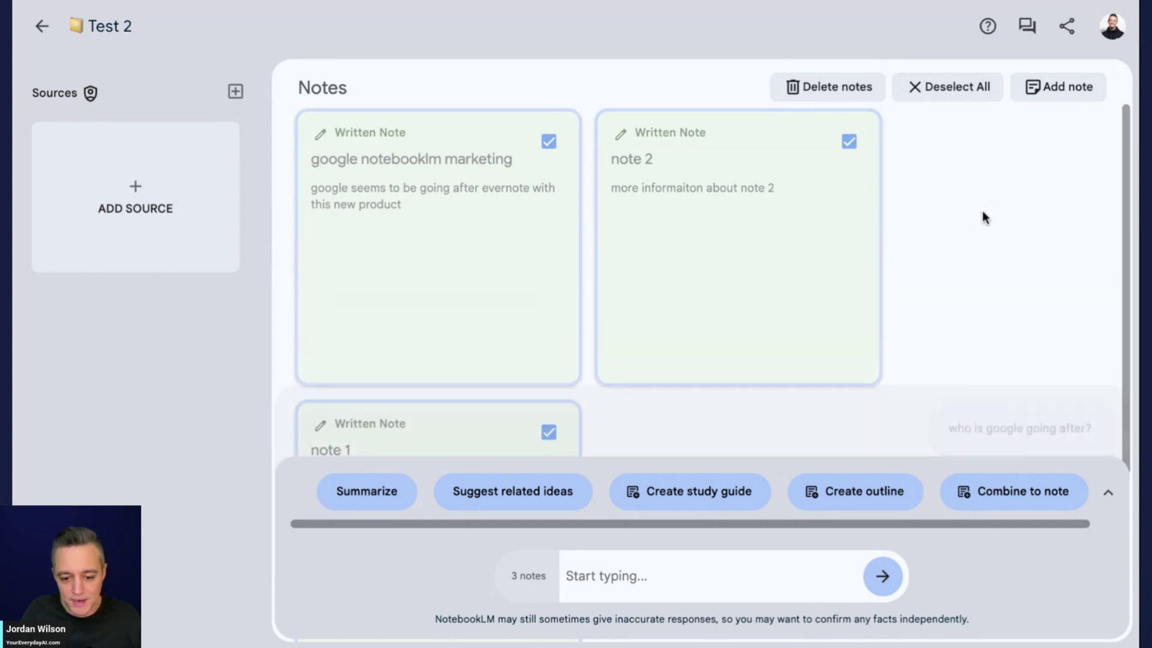
Uncheck all notes, then view and dismiss the Add source upload options
click(946, 90)
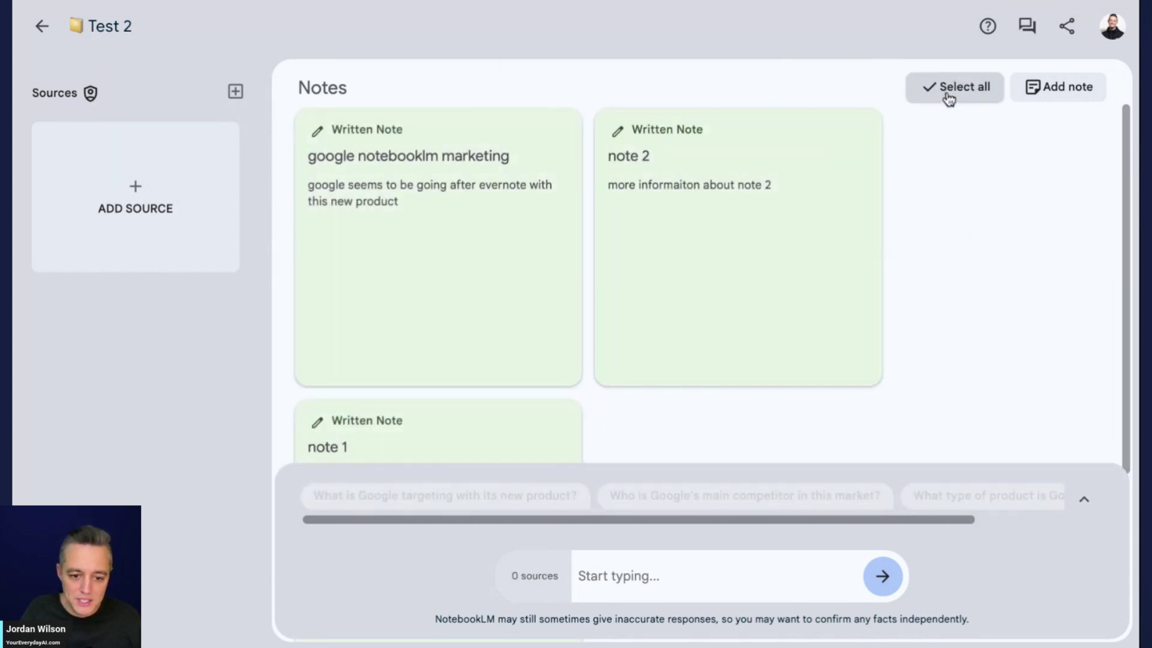
click(135, 198)
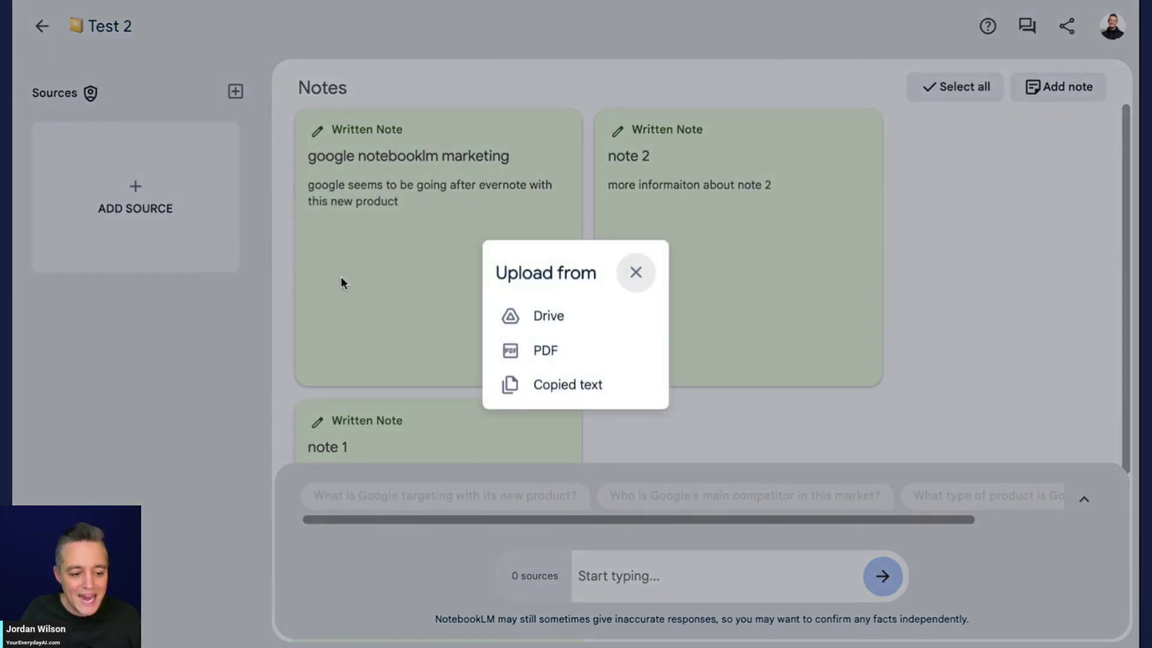
click(629, 283)
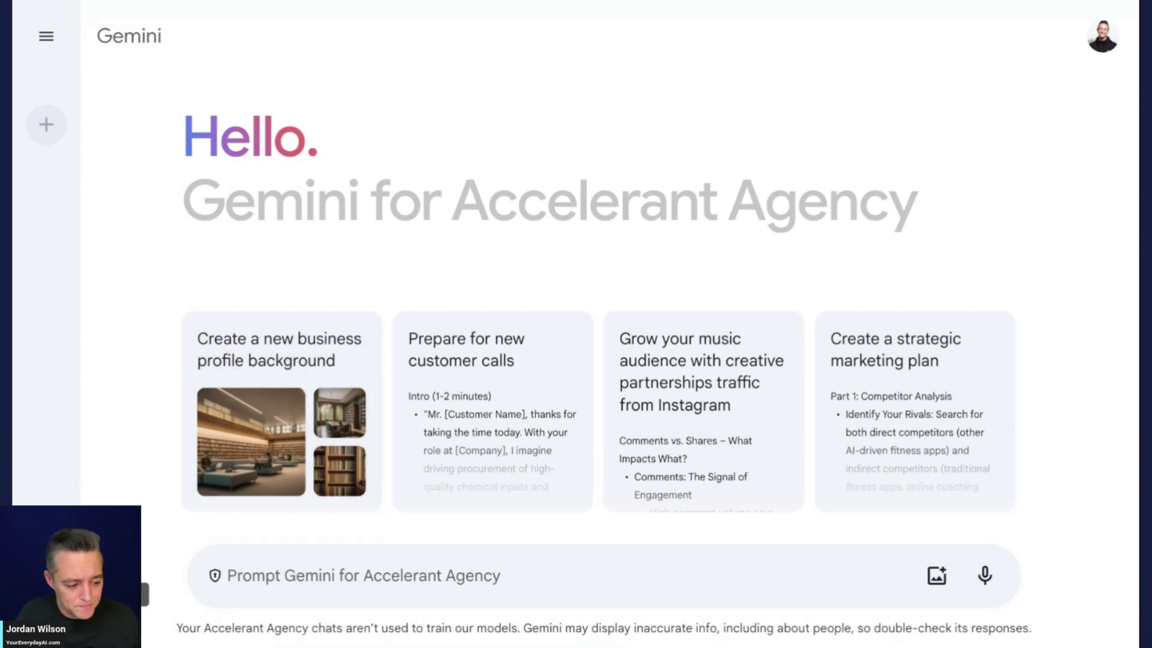
Open and close Gemini's settings menu, then return to the Test 2 notebook
click(46, 600)
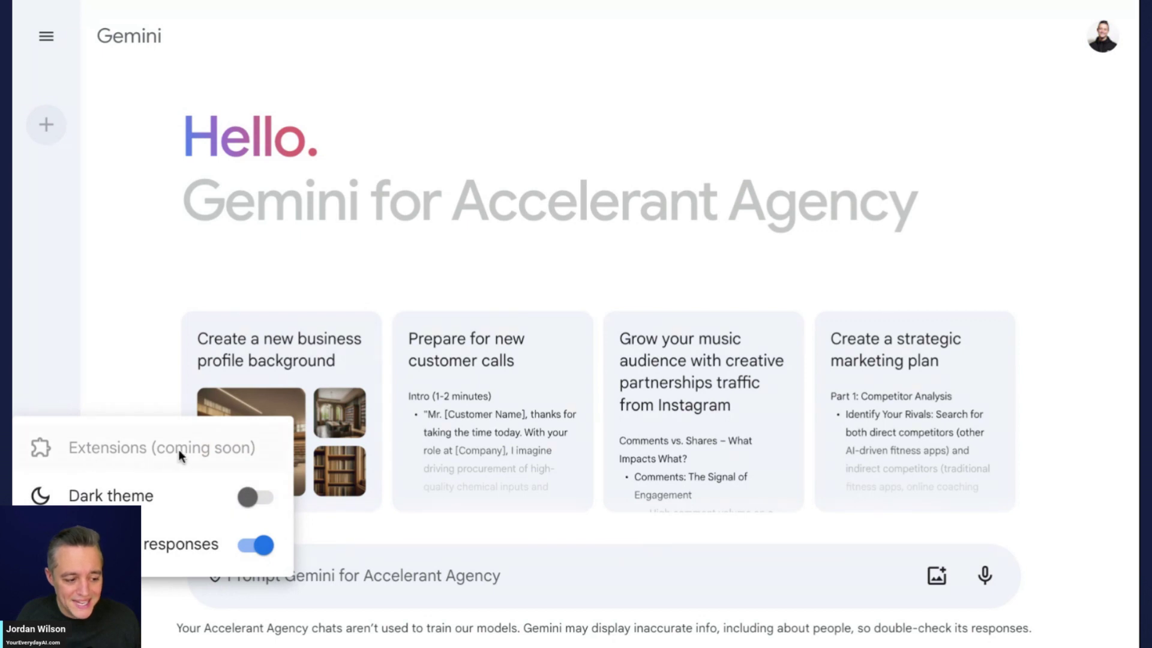
click(742, 150)
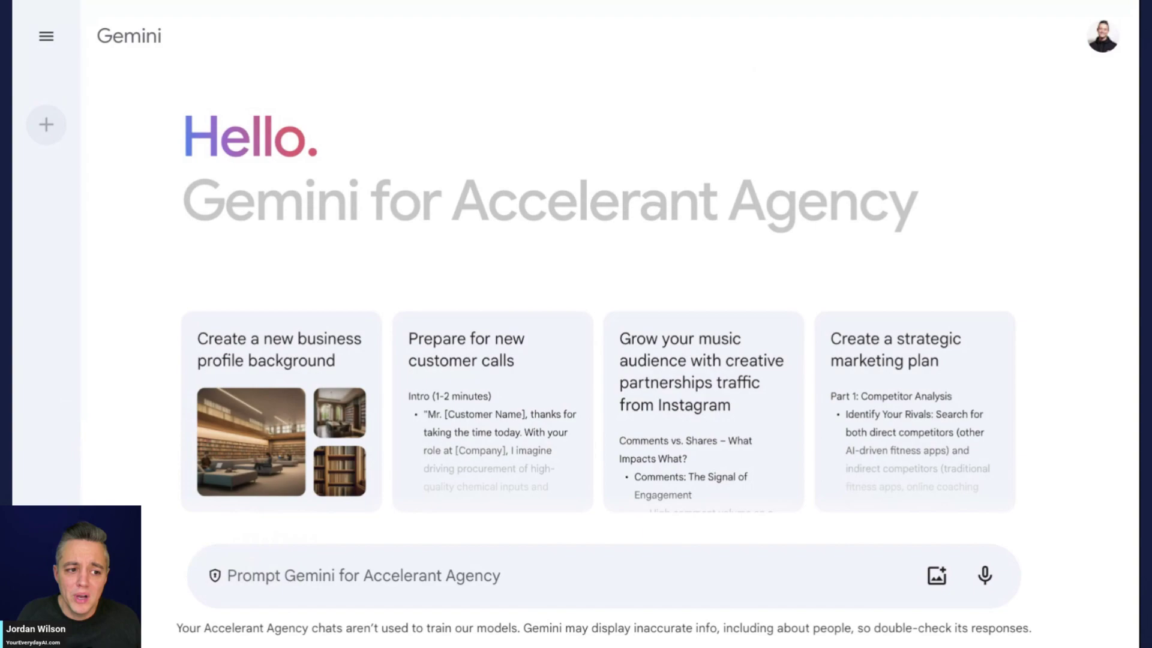
click(544, 22)
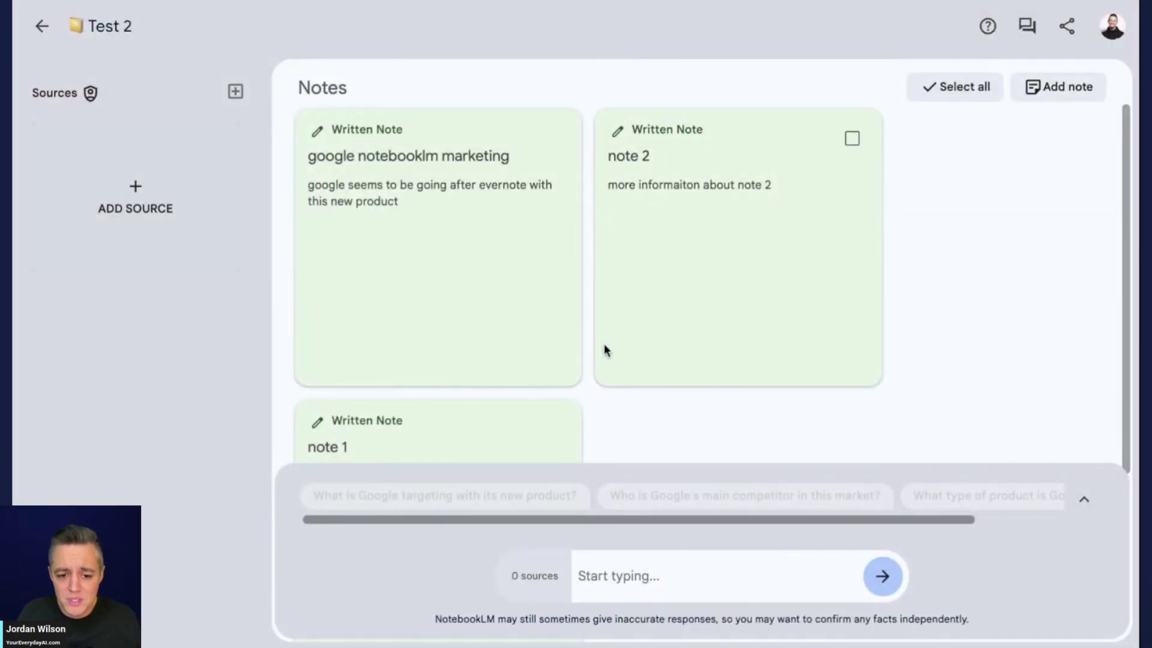
Try adding a Google Drive source and highlight the Drive-access-disabled warning
click(137, 184)
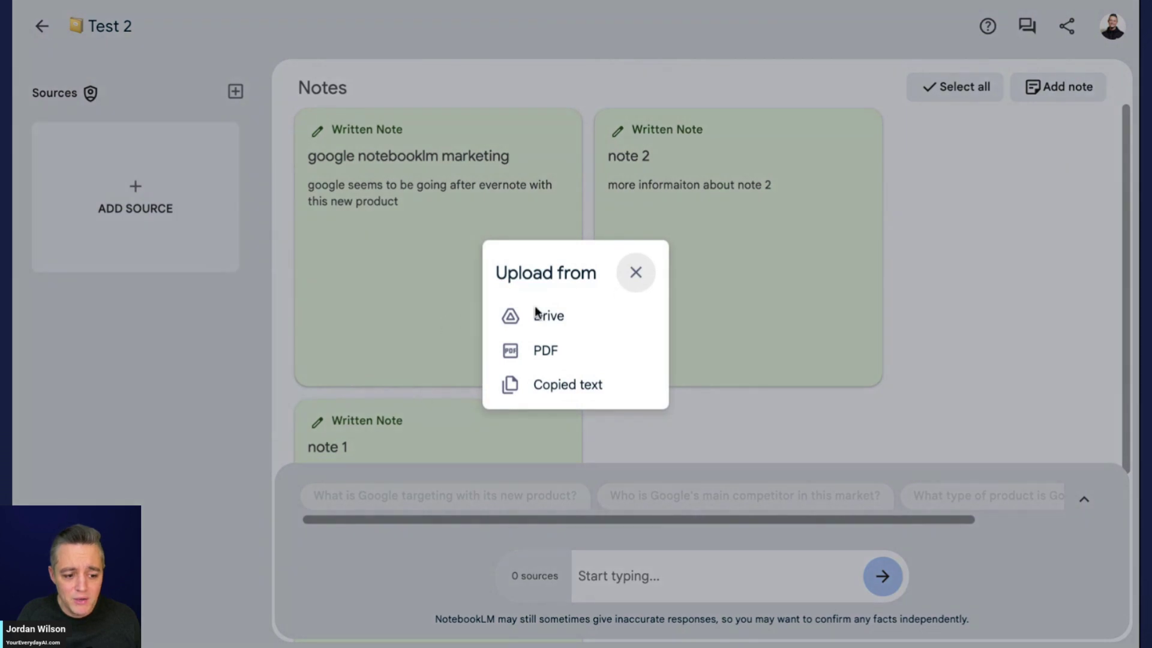
click(540, 328)
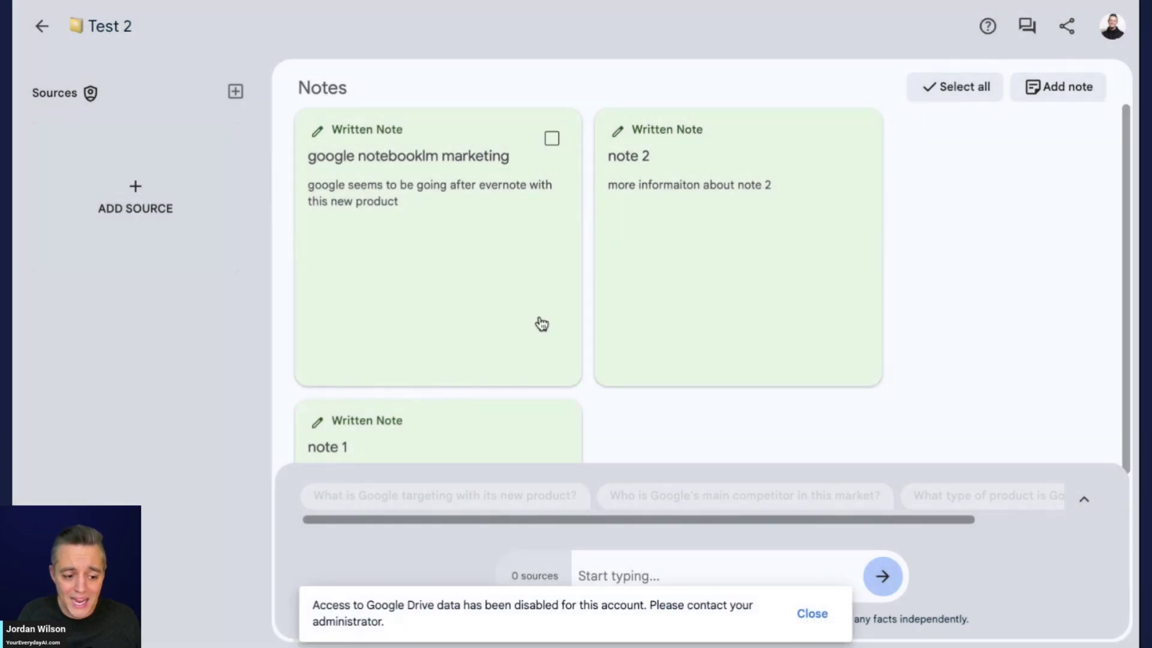
double_click(603, 610)
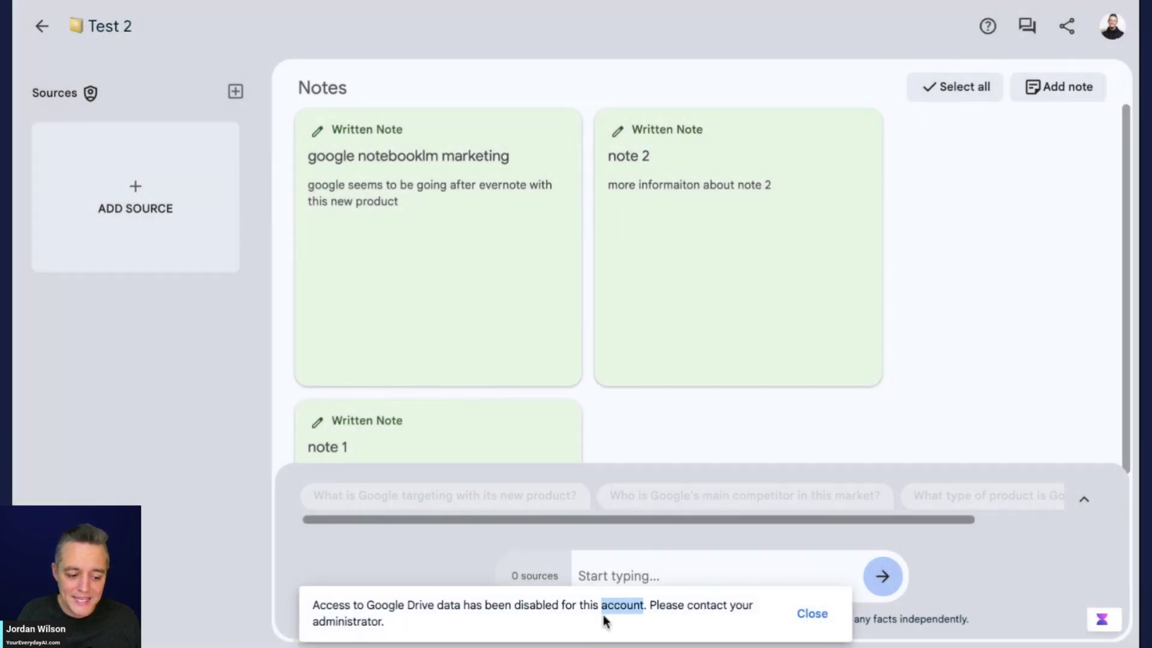
drag(408, 618, 288, 592)
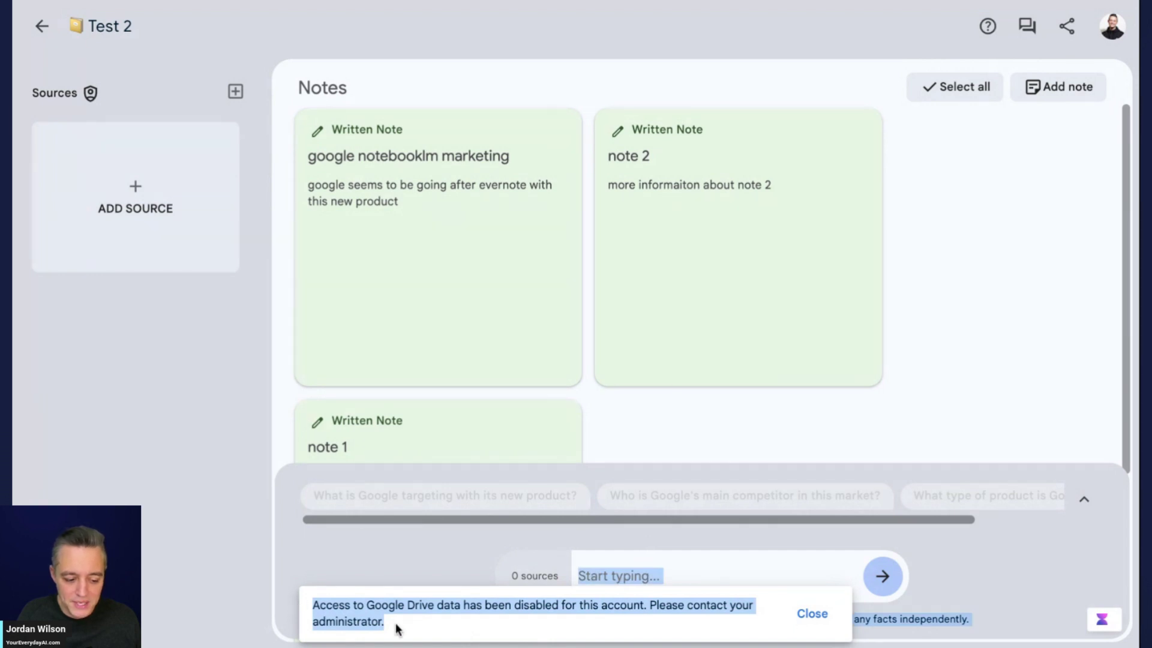
drag(398, 627, 329, 606)
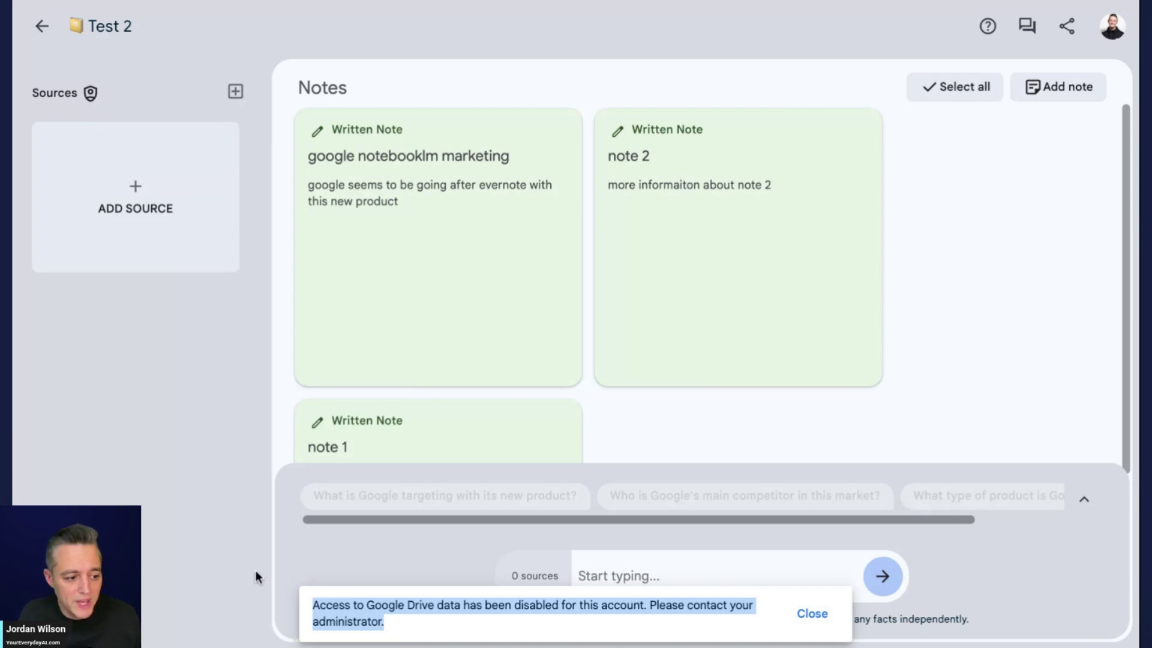
Upload the Ep 214 KPMG podcast PDF, then the Ep 217 ChatGPT steps PDF, as sources
click(146, 185)
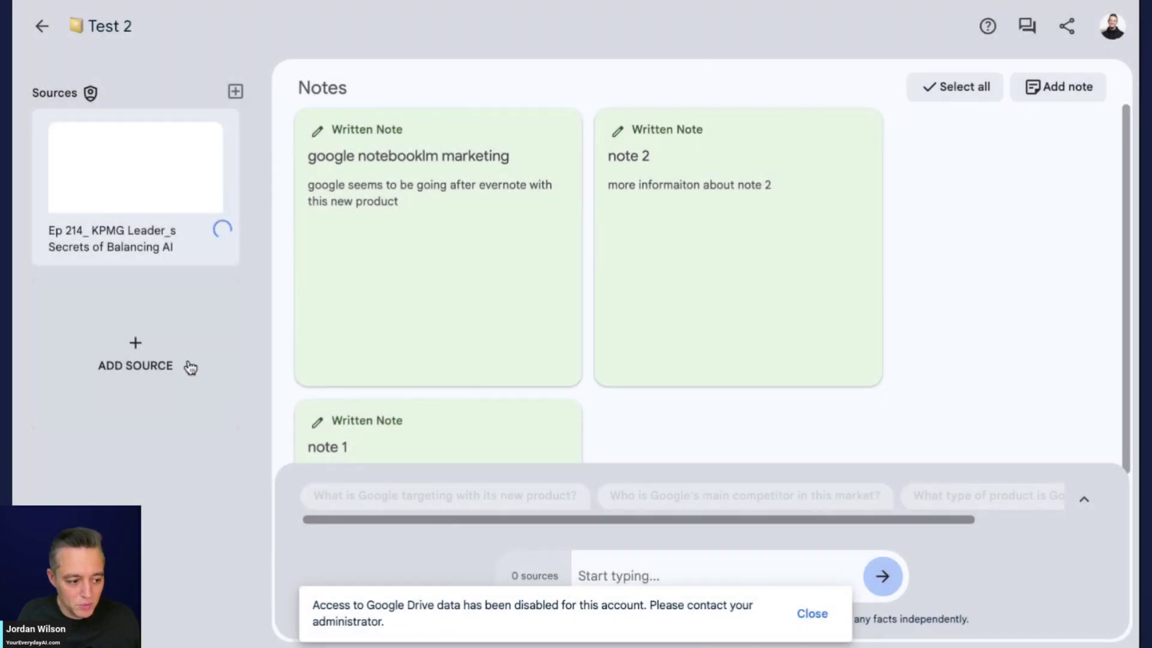
click(187, 364)
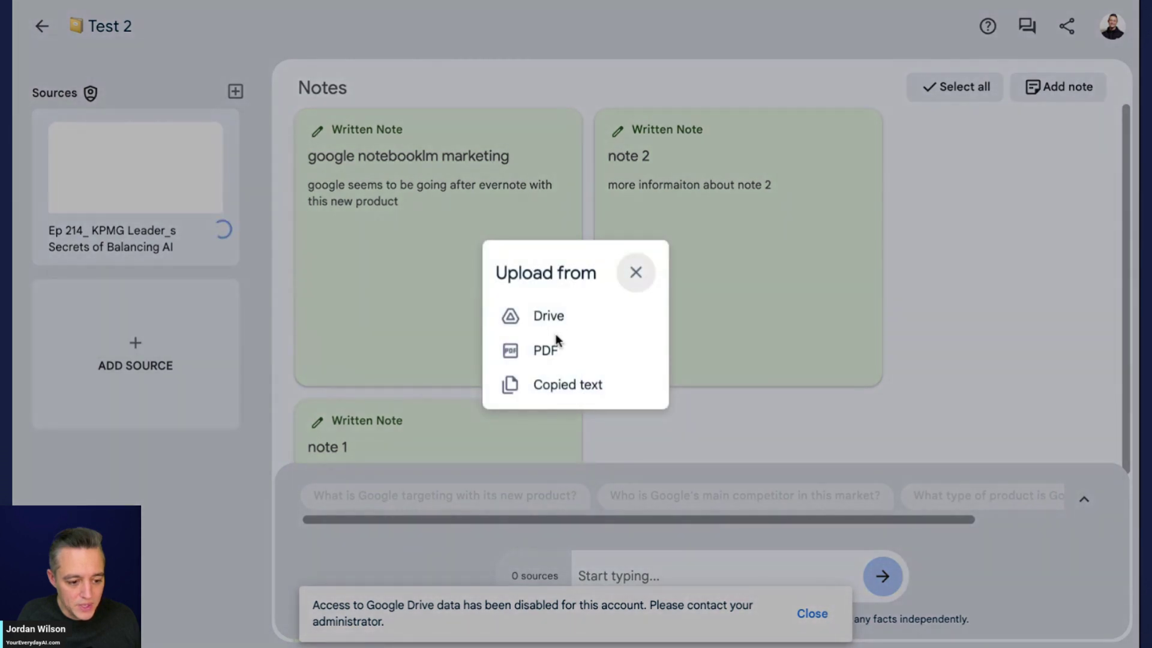
click(564, 142)
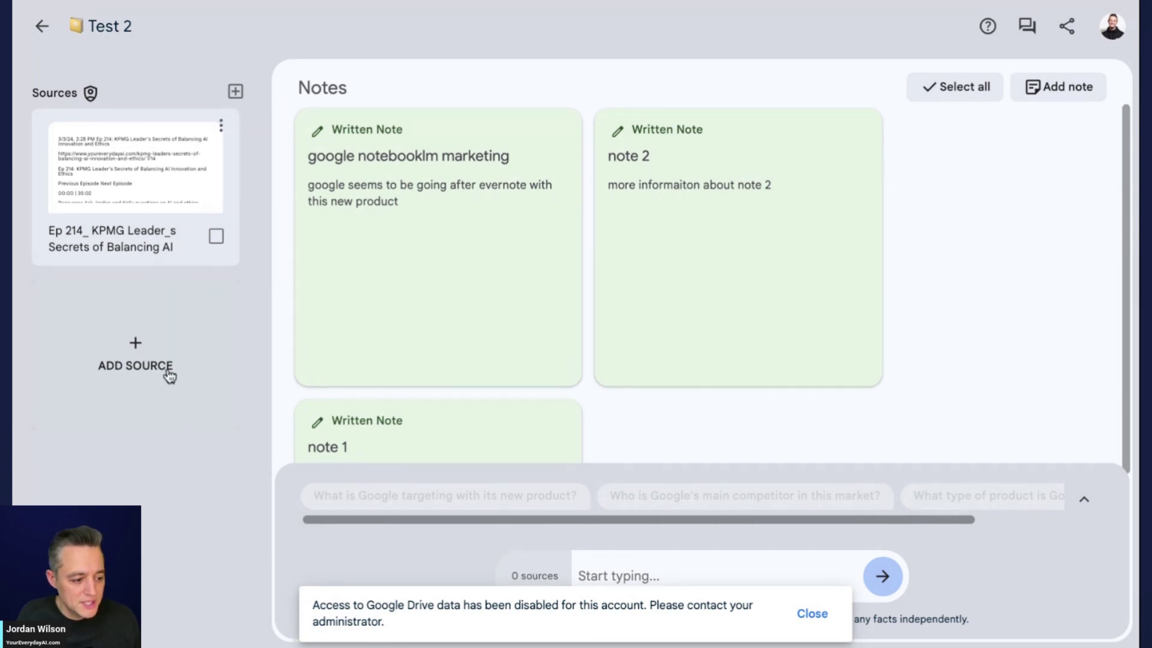
click(136, 340)
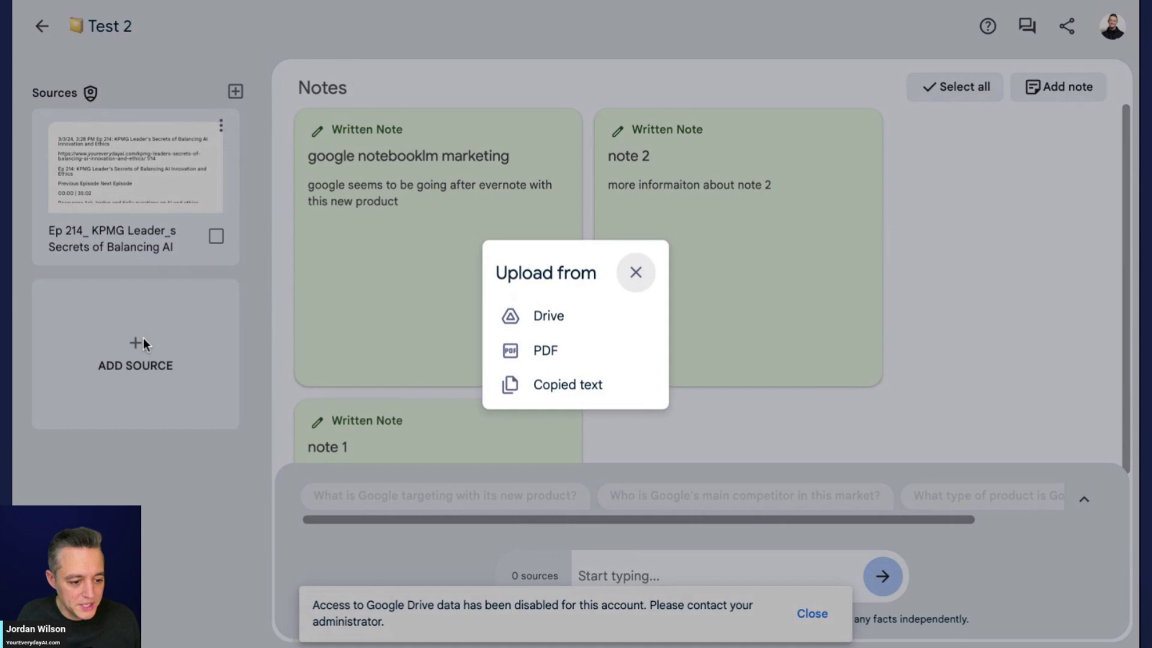
click(634, 272)
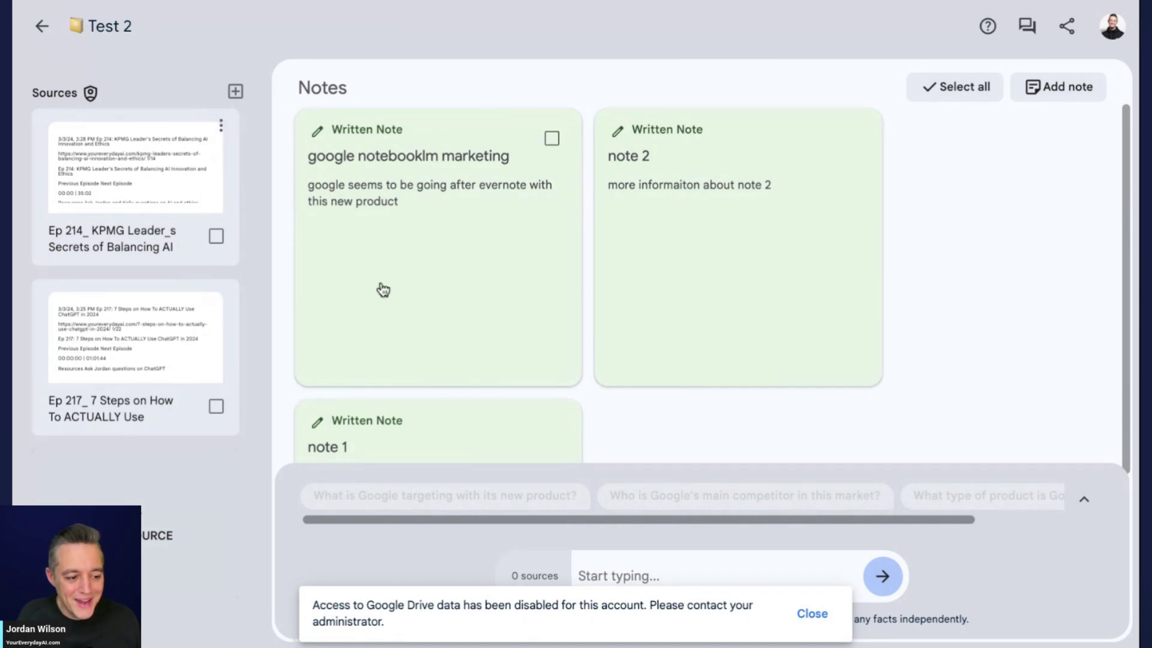
Select all three notes, then deselect them all
click(964, 90)
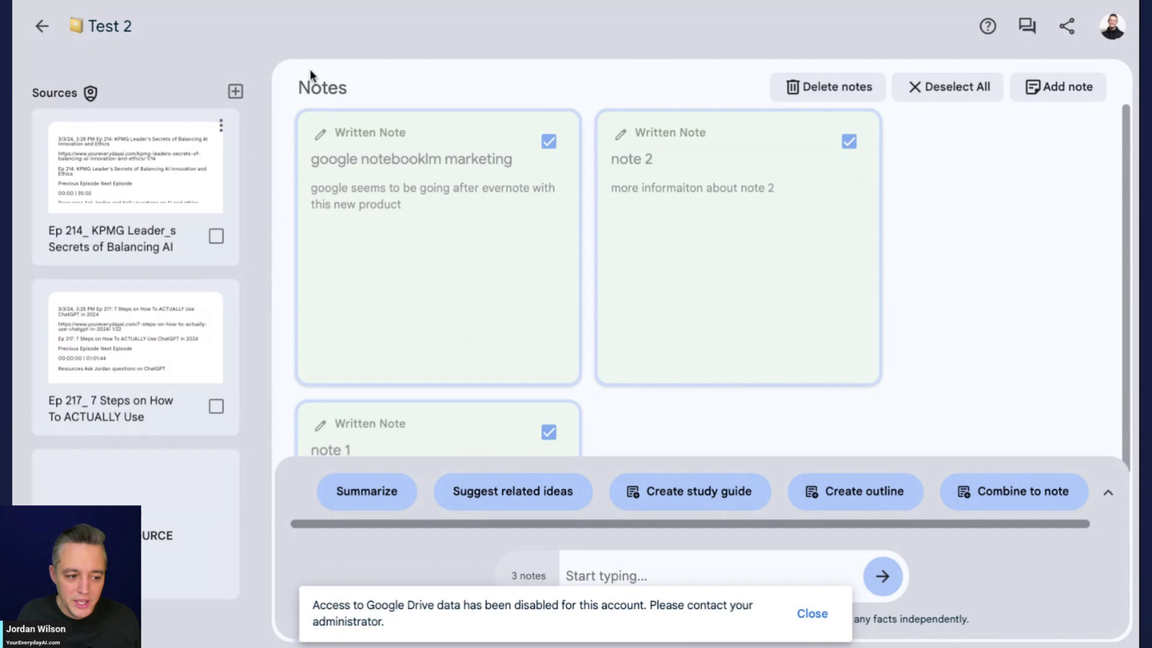
click(946, 84)
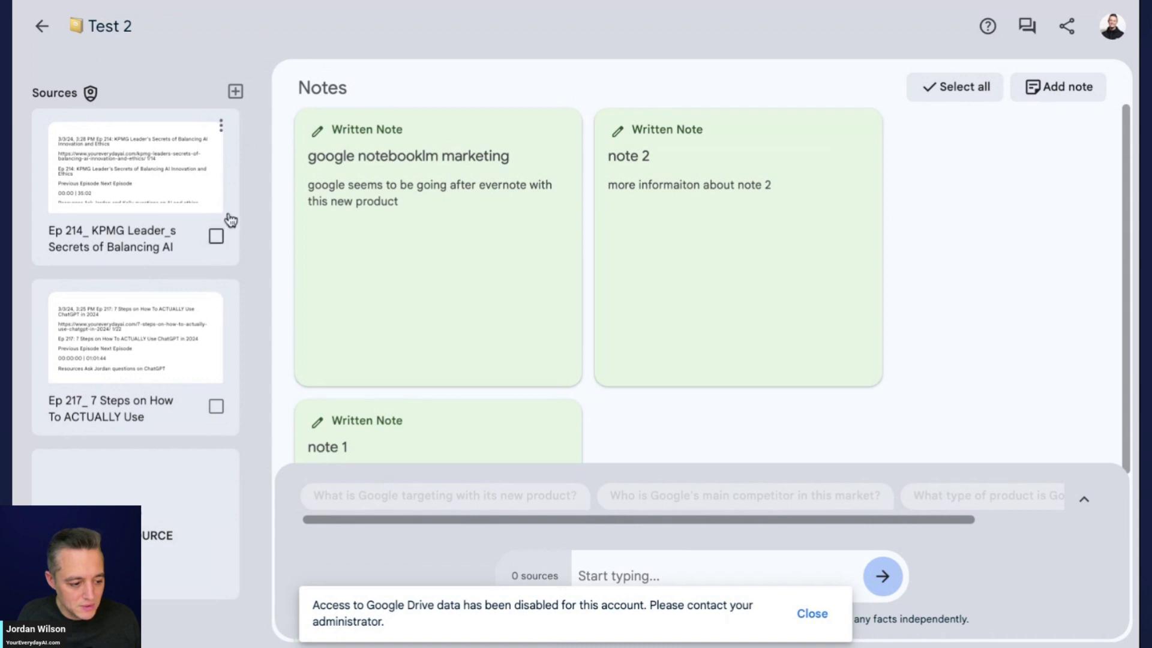
click(235, 91)
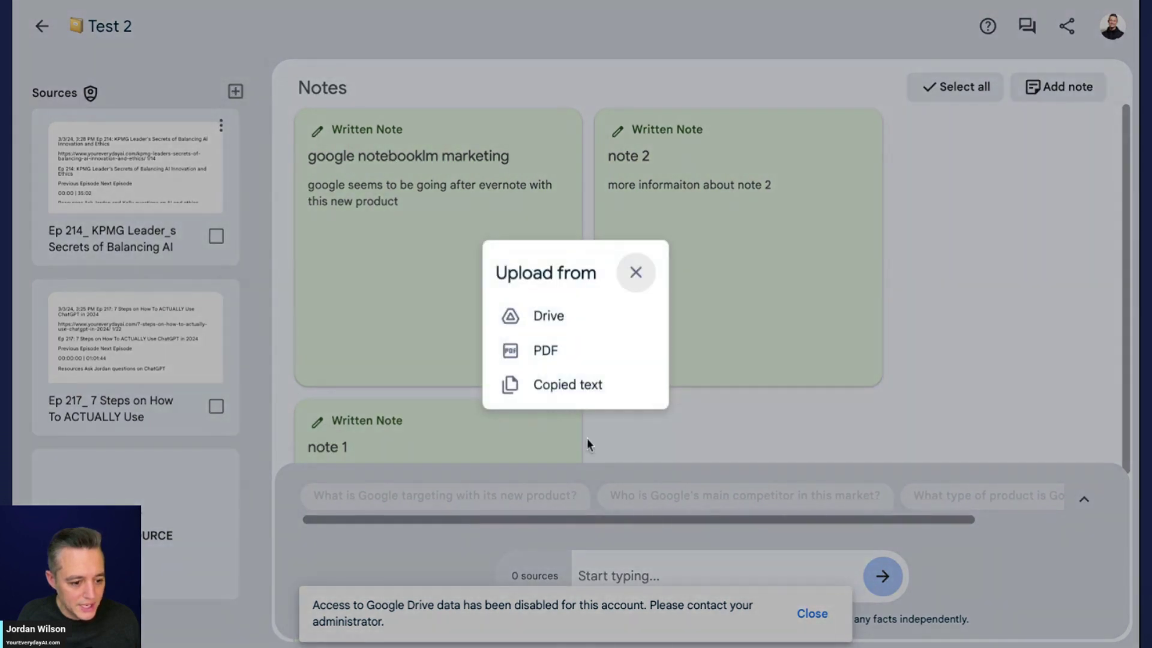
click(635, 272)
Tick both the KPMG and Ep 217 sources and dismiss the Google Drive warning
click(216, 236)
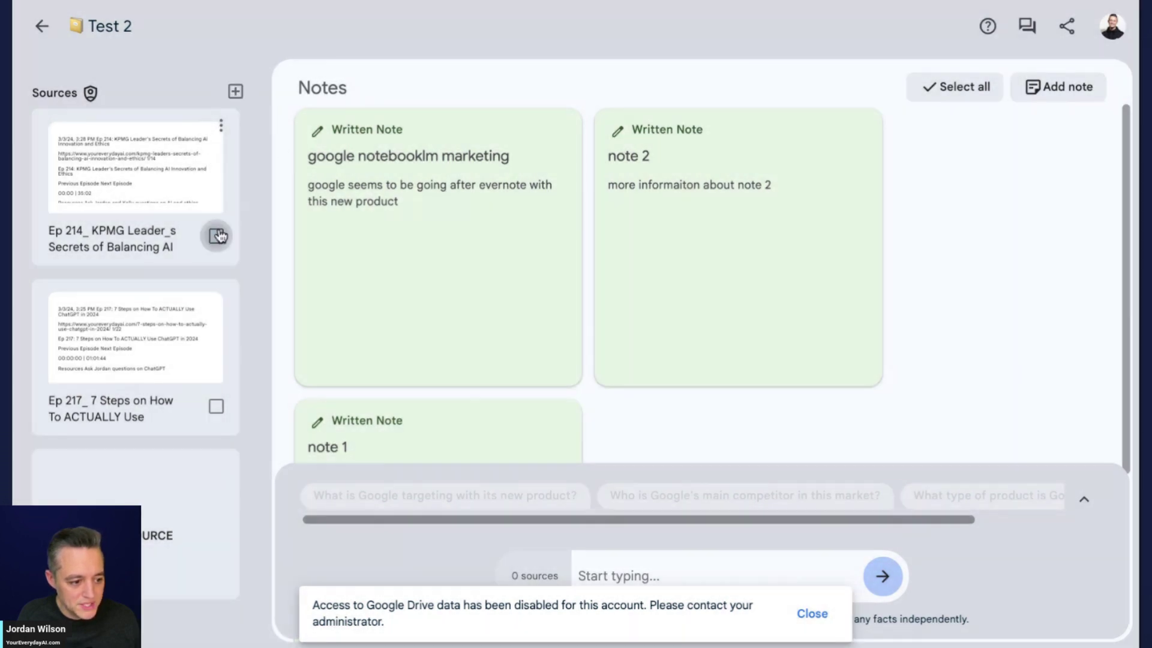
click(217, 407)
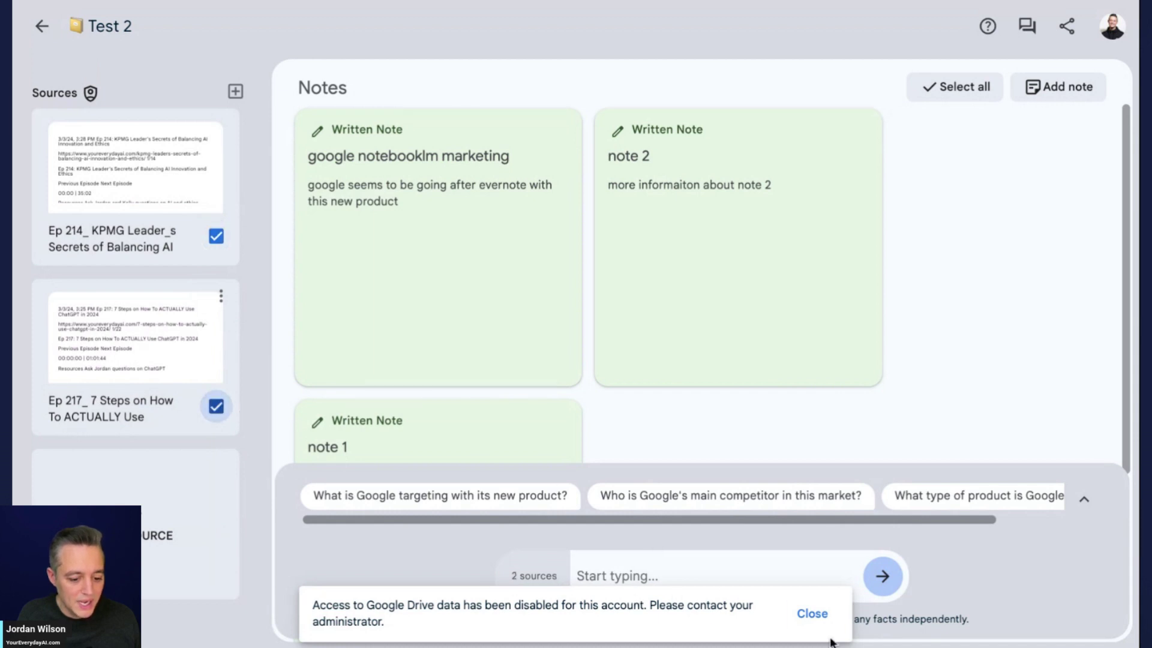
click(812, 614)
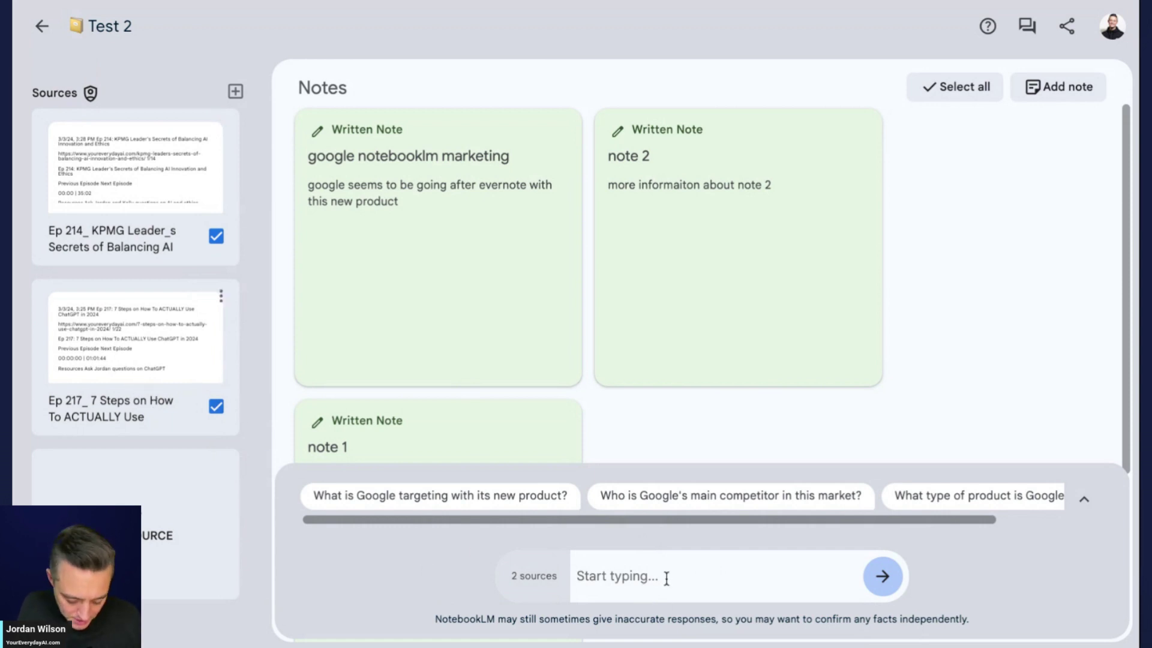
Ask 'what are 7 steps to using chatgpt in 2024?' and highlight the answer's first three steps
text(what are )
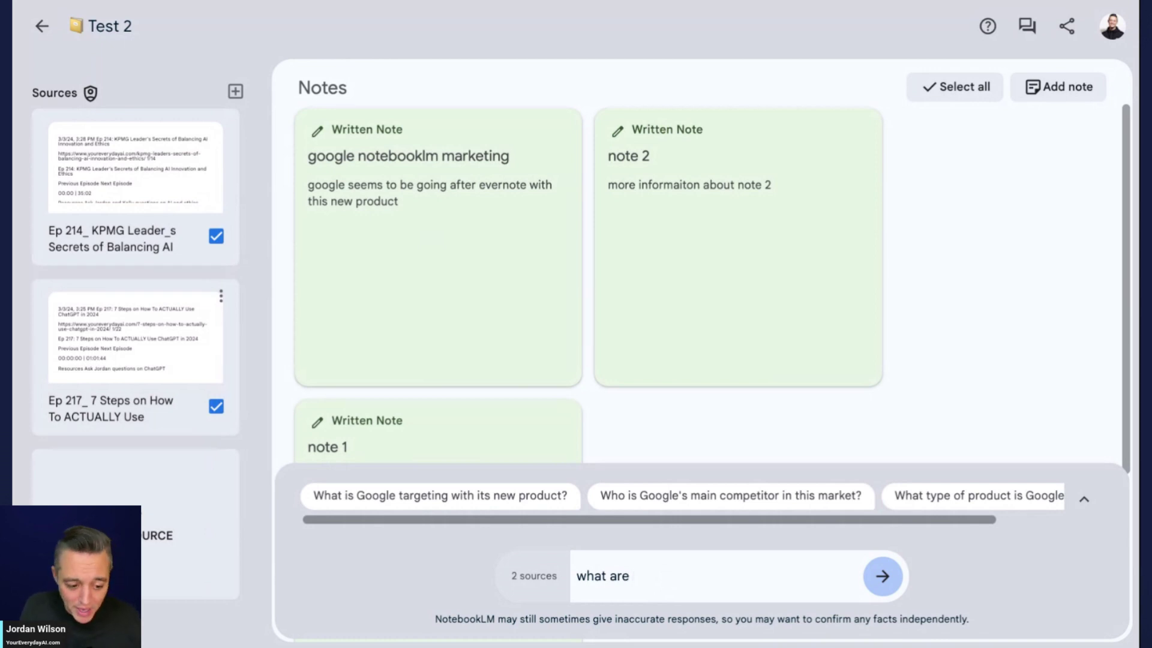
text(7 step)
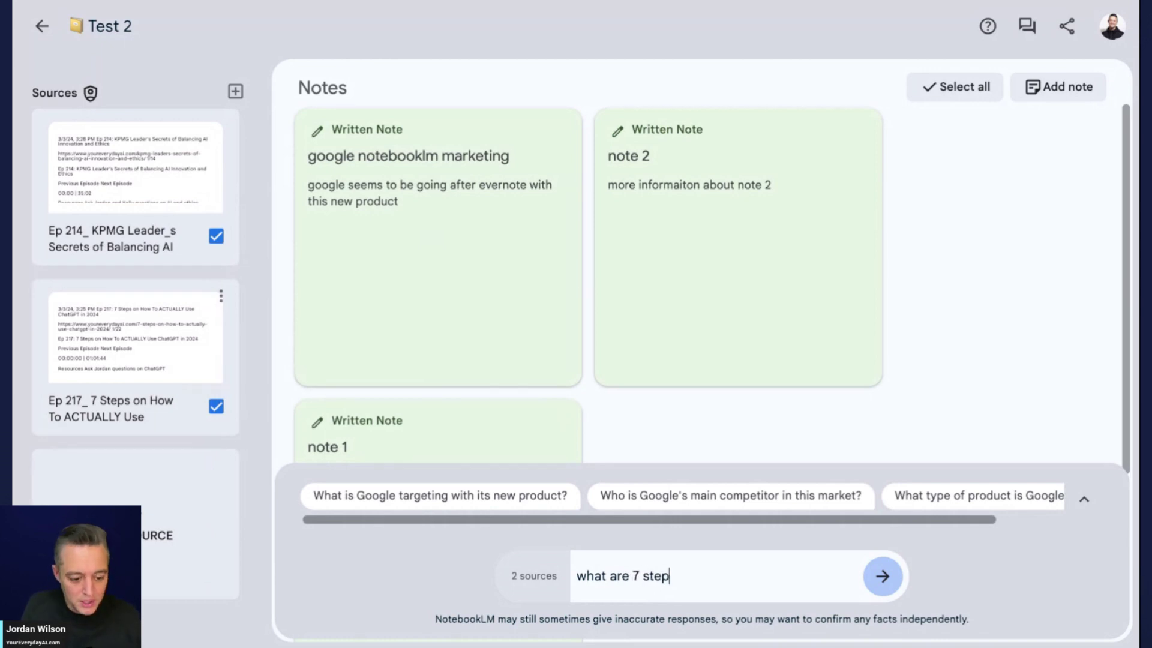
text(s to using chatgp)
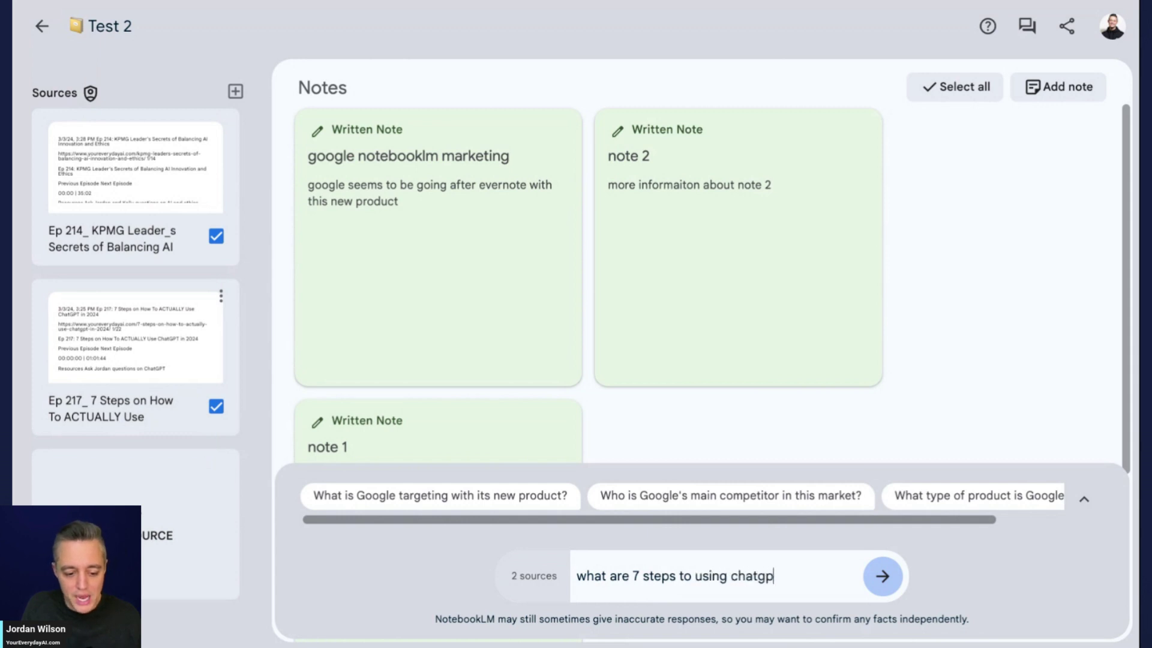
text(t in 2024)
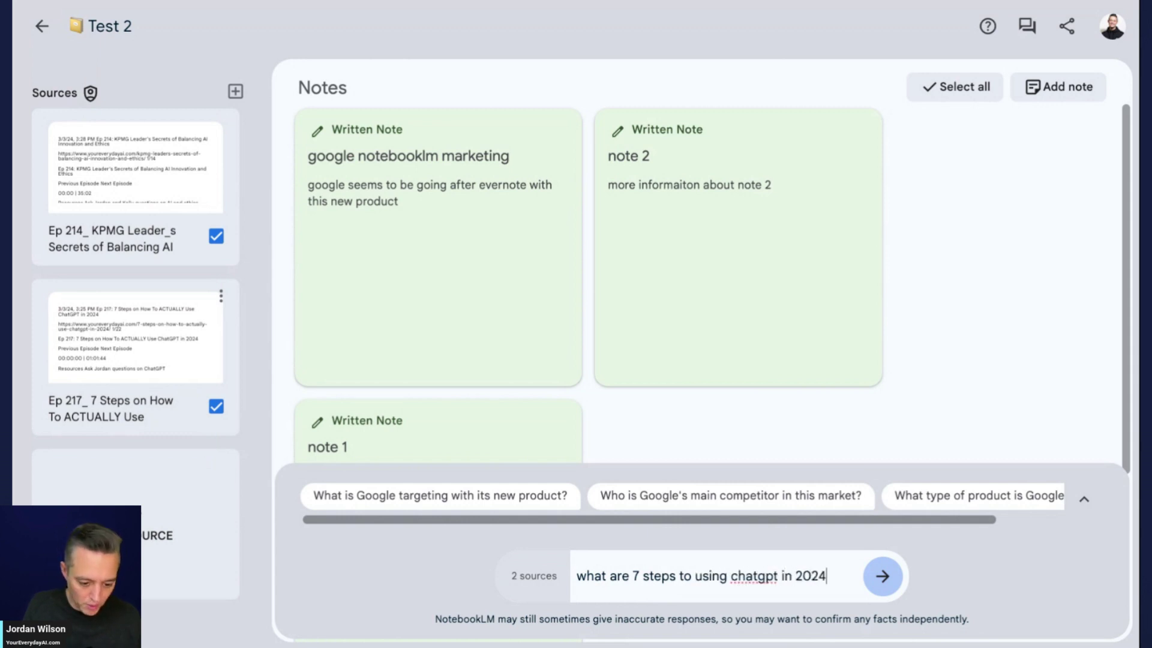
text(?)
key(Return)
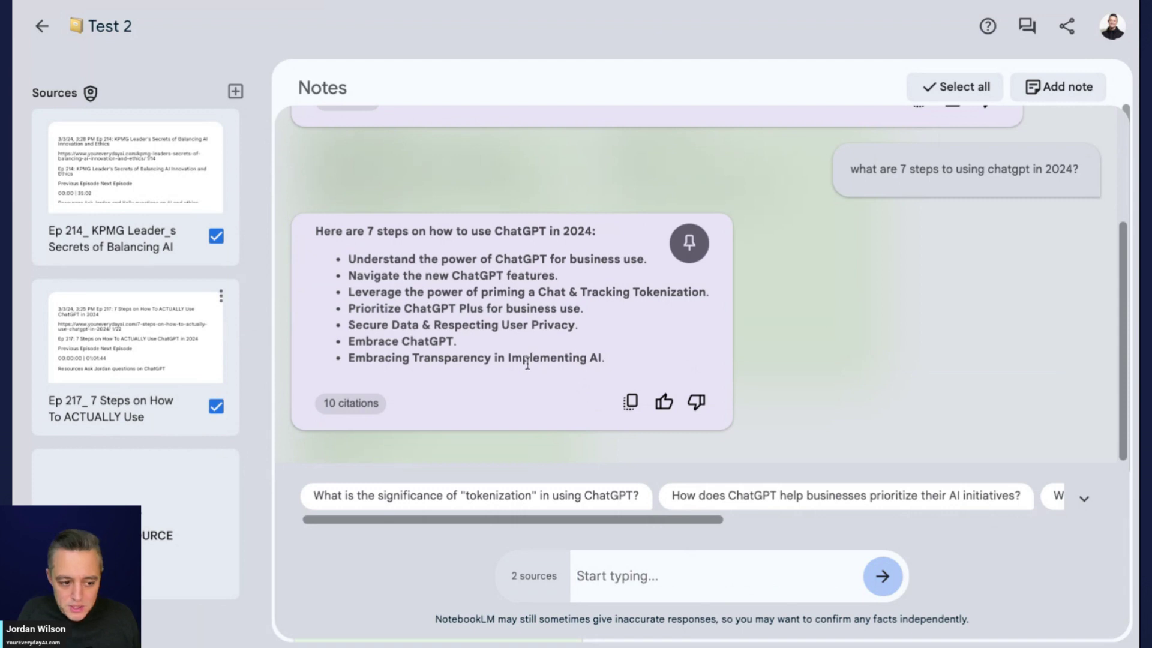
triple_click(463, 259)
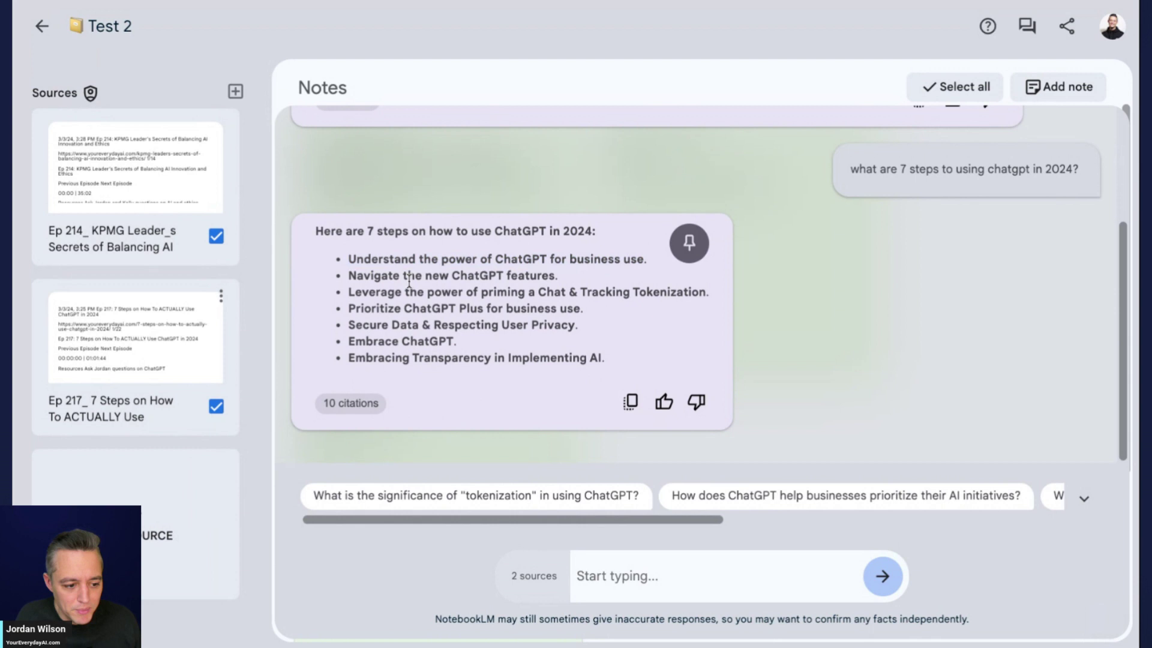
triple_click(410, 277)
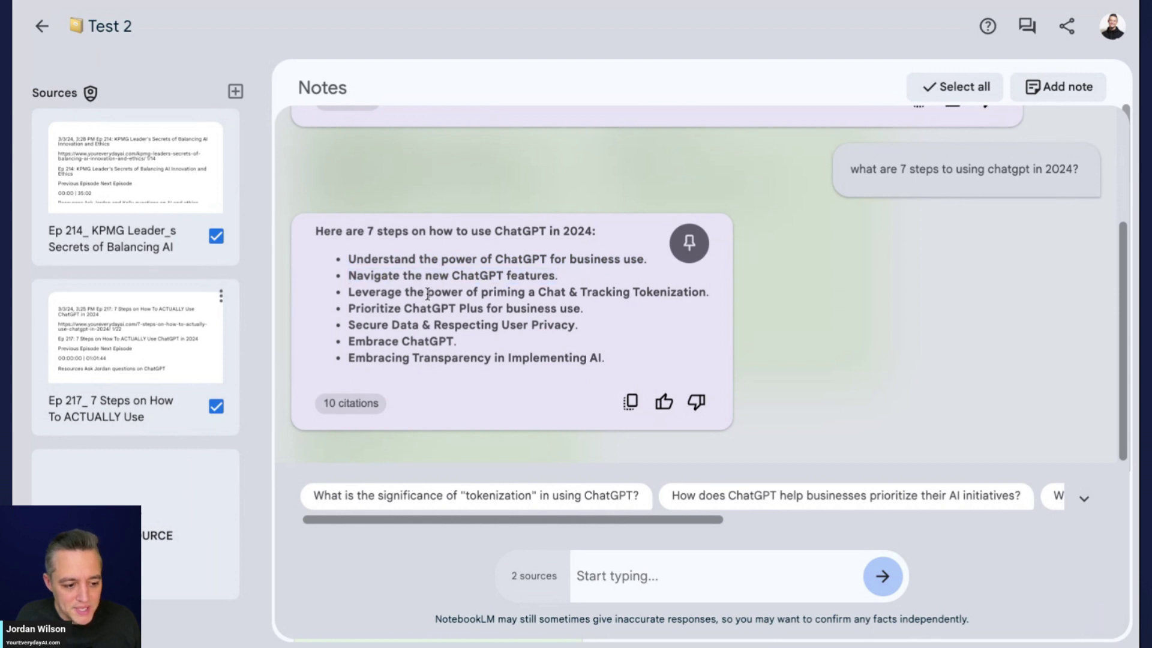
triple_click(428, 293)
Highlight the answer's fourth step, then view the passages behind citations 1 and 2
triple_click(516, 307)
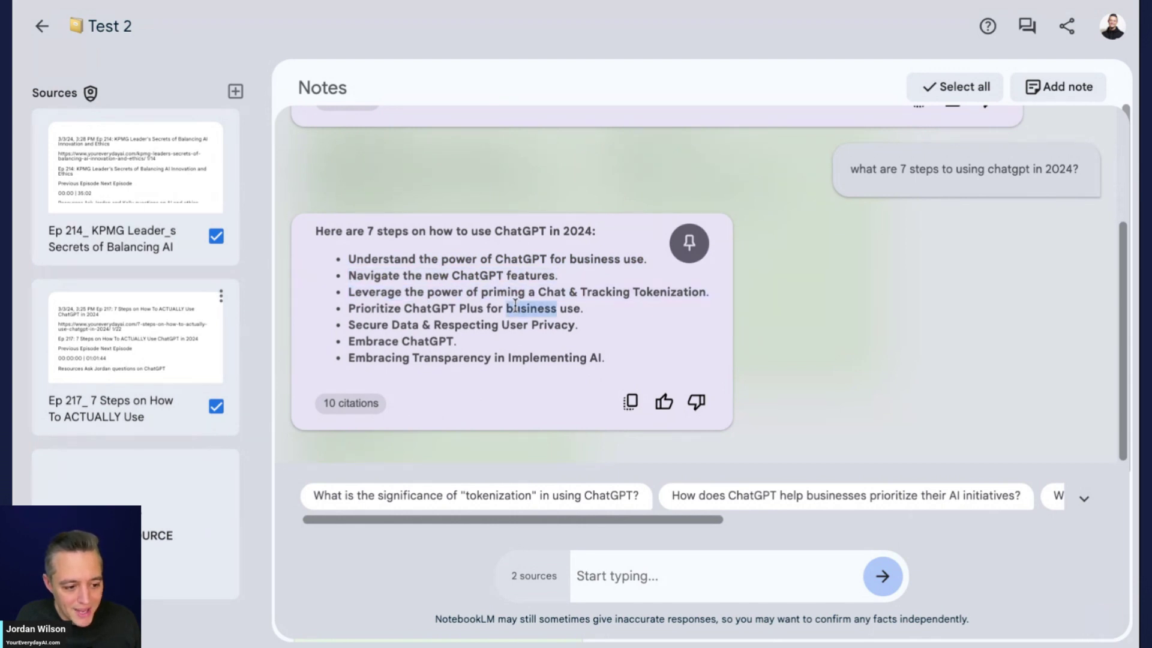
click(513, 330)
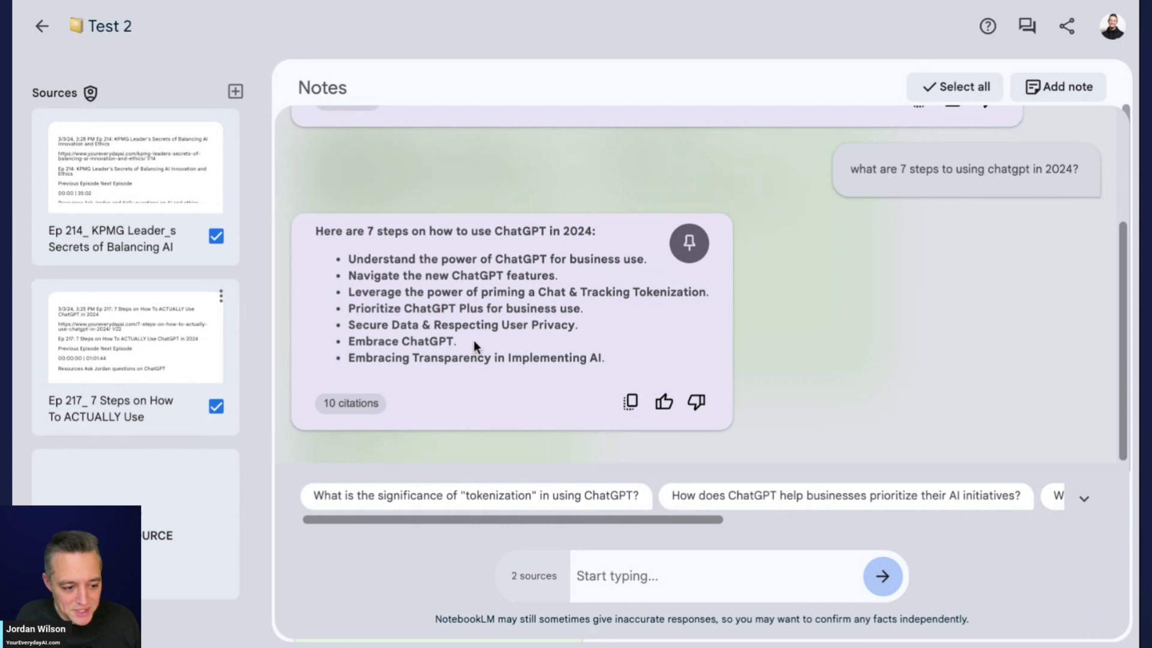
click(355, 411)
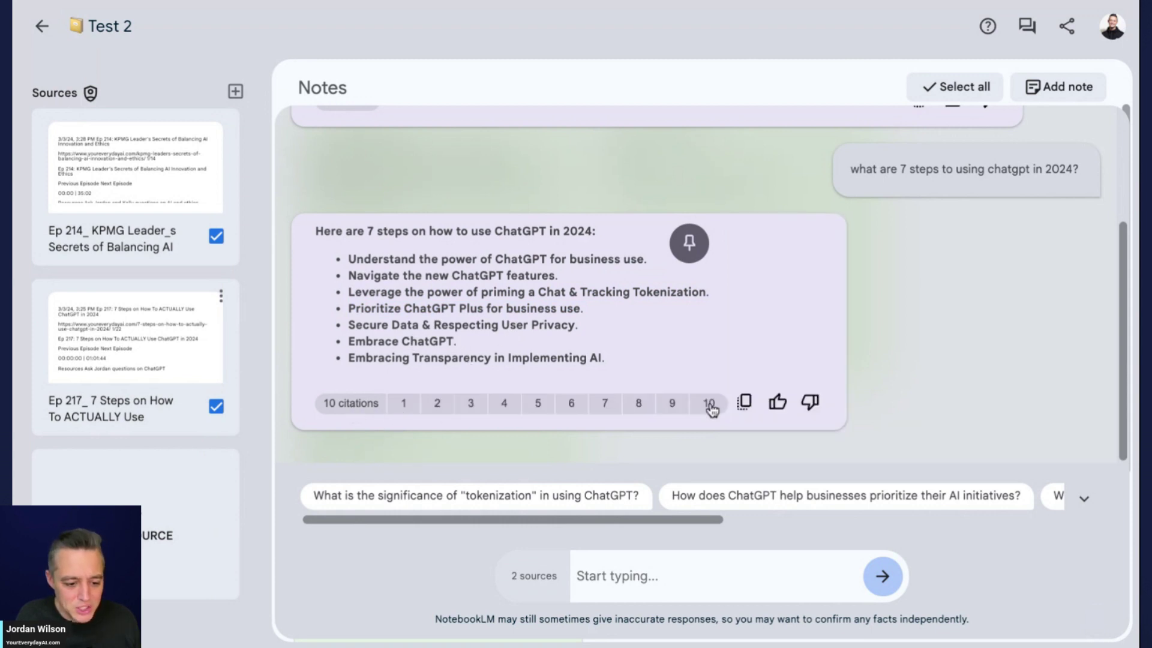
click(400, 404)
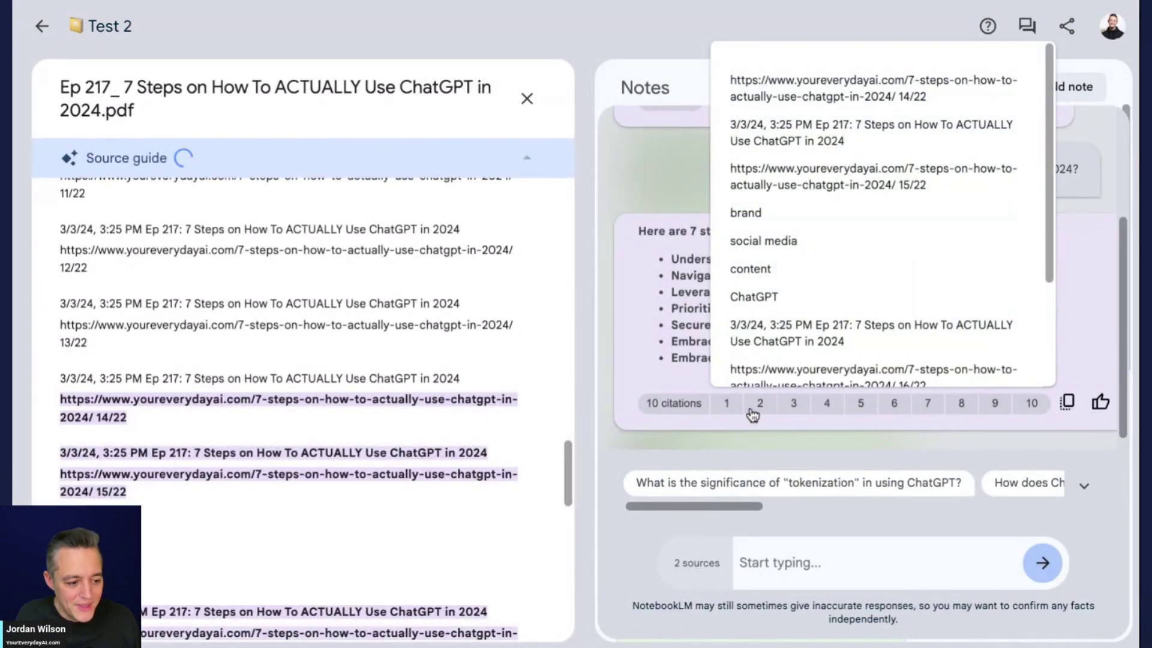
mouse_move(754, 414)
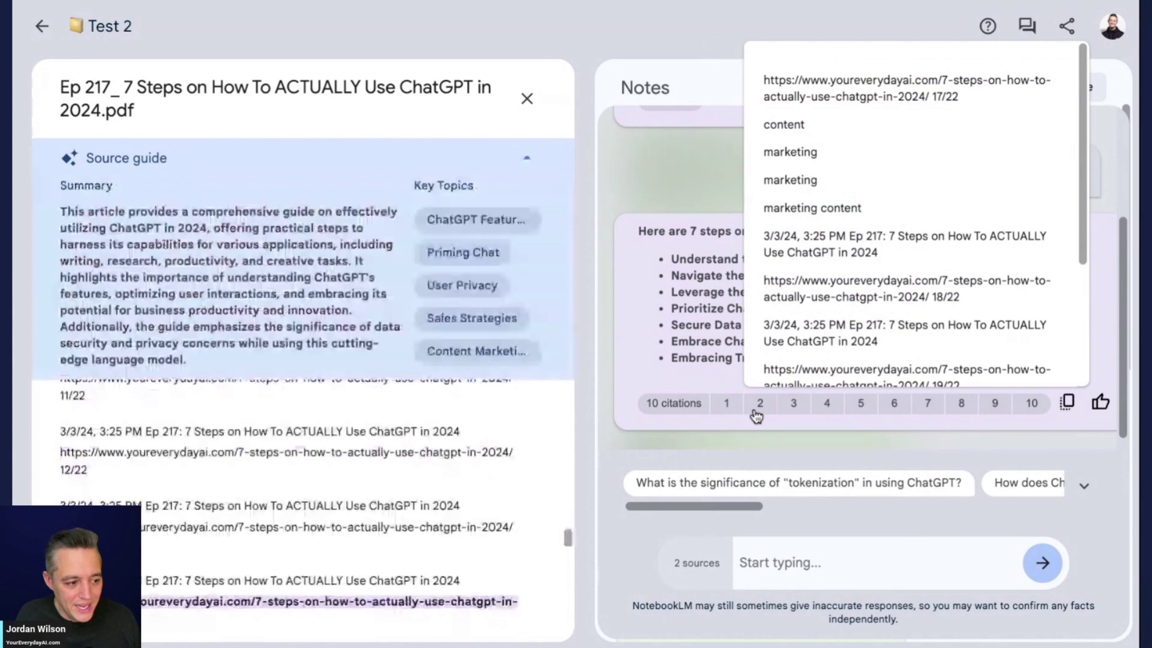
click(757, 412)
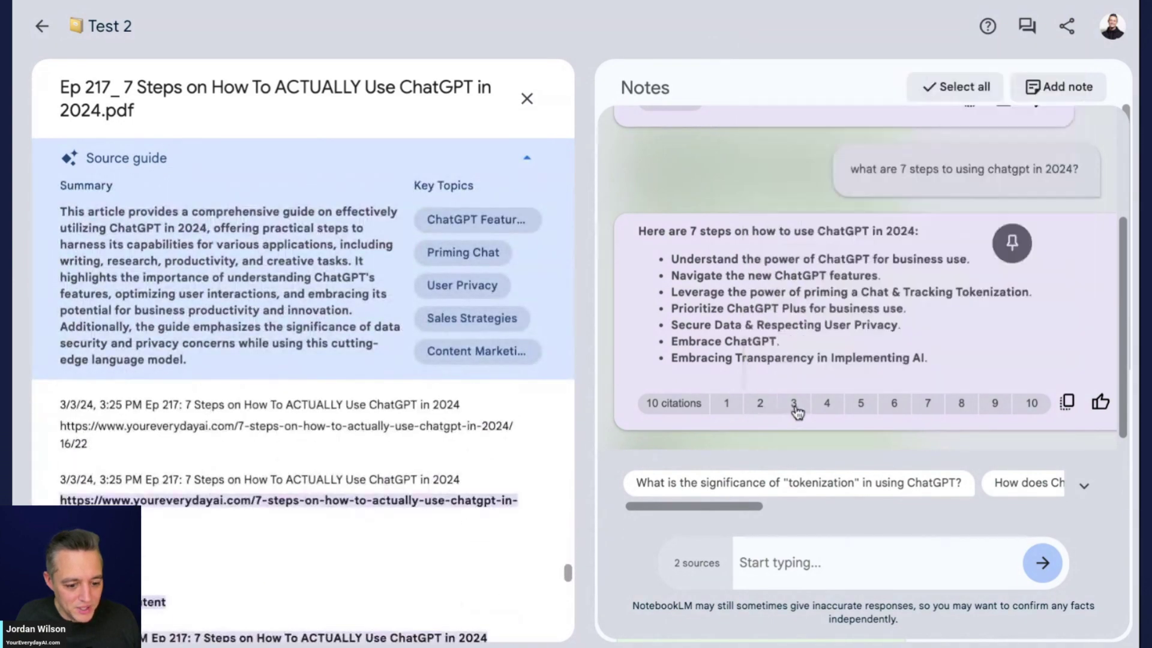
Show the passages behind citations 4 through 10, then return to the notebooks list
click(831, 408)
click(860, 406)
click(895, 408)
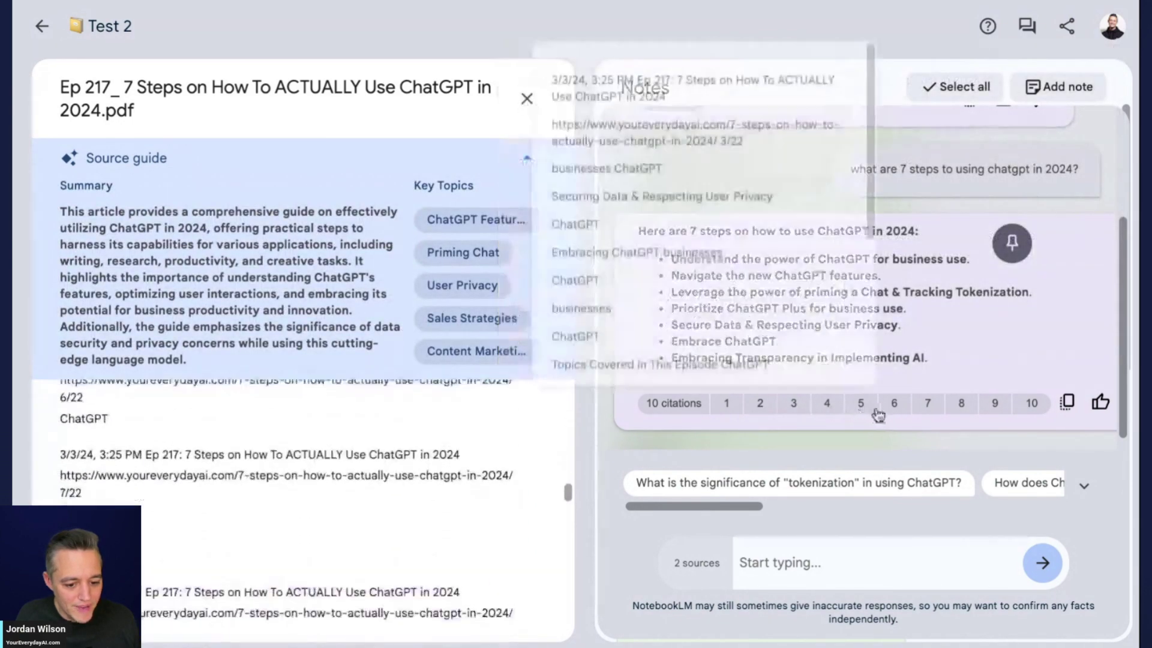
click(927, 408)
click(961, 408)
click(995, 408)
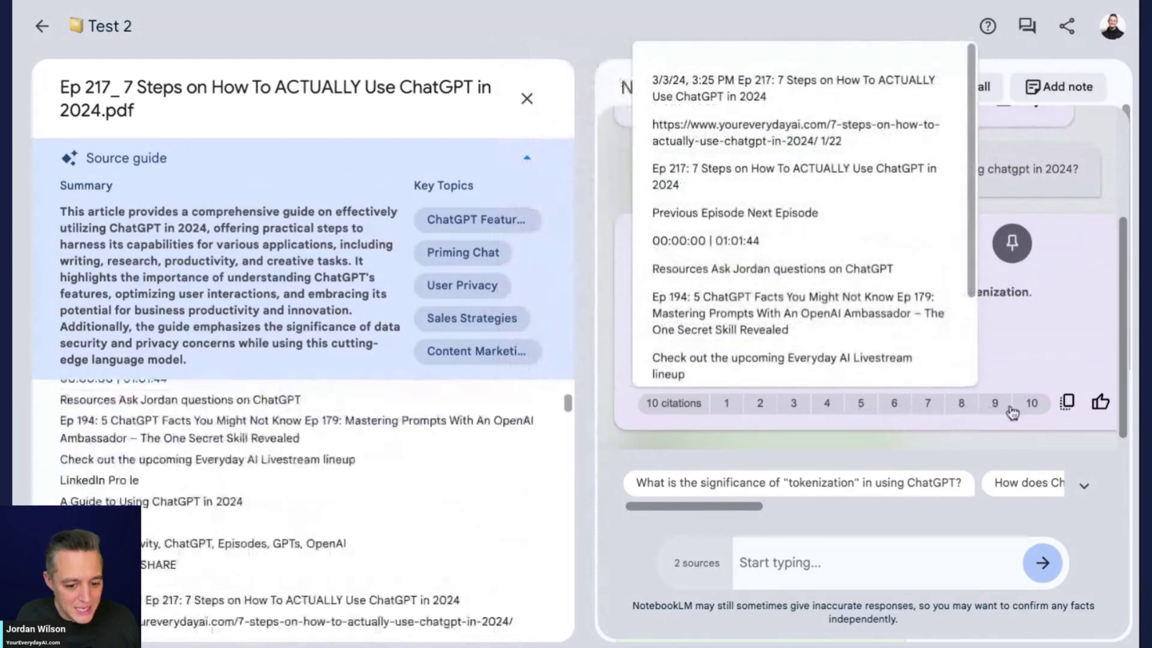
click(1030, 410)
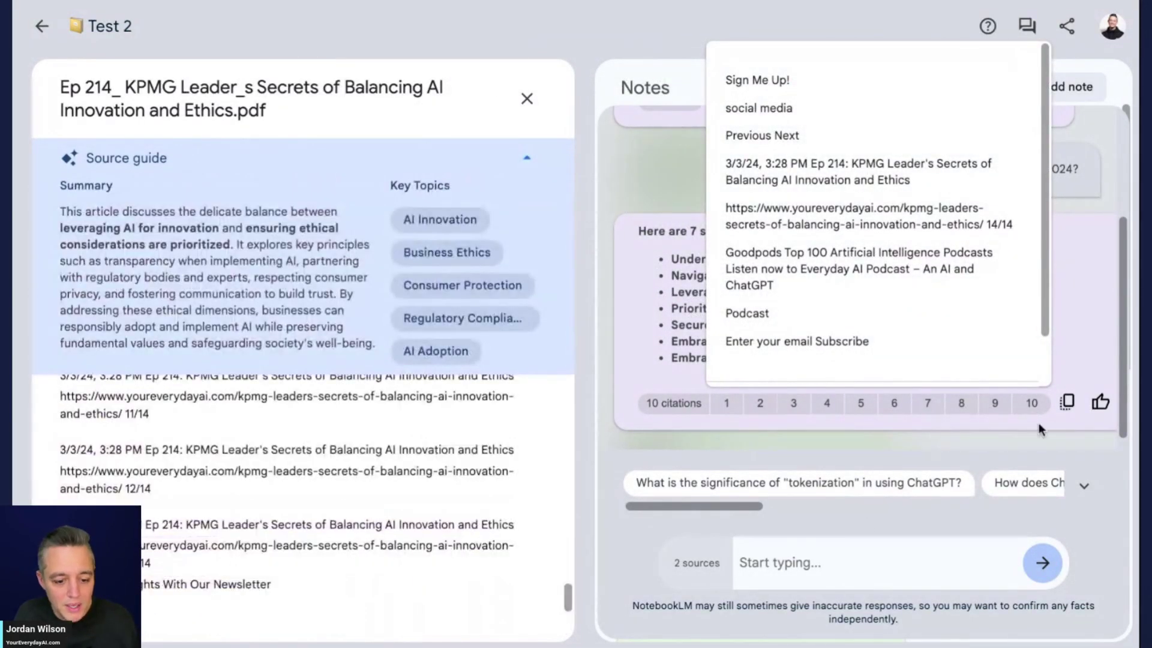
click(1031, 404)
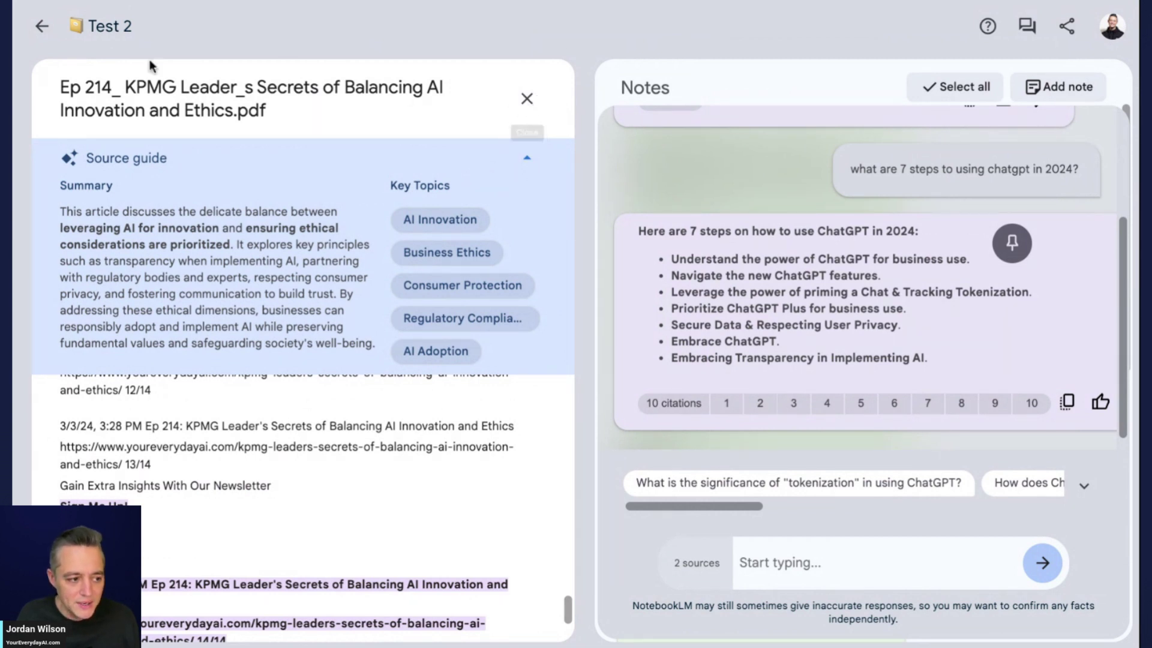
click(42, 26)
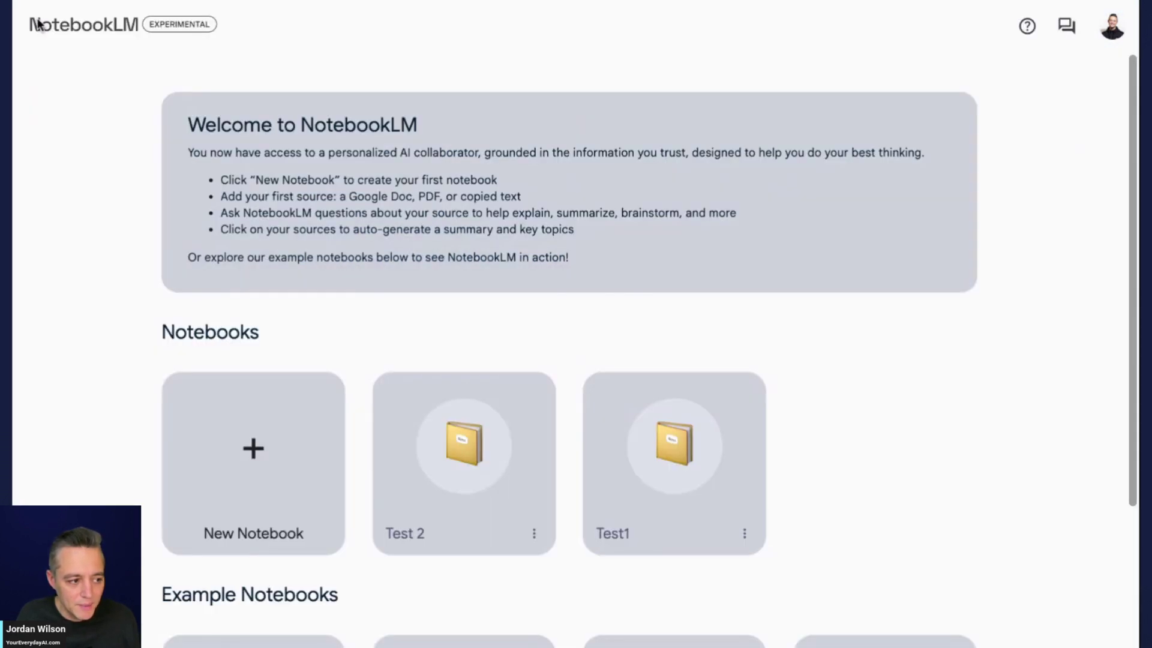
Reopen Test 2 without Ep 214 and ask 'what are the 7 steps for how to actually use chatgpt in 2024?'
click(418, 475)
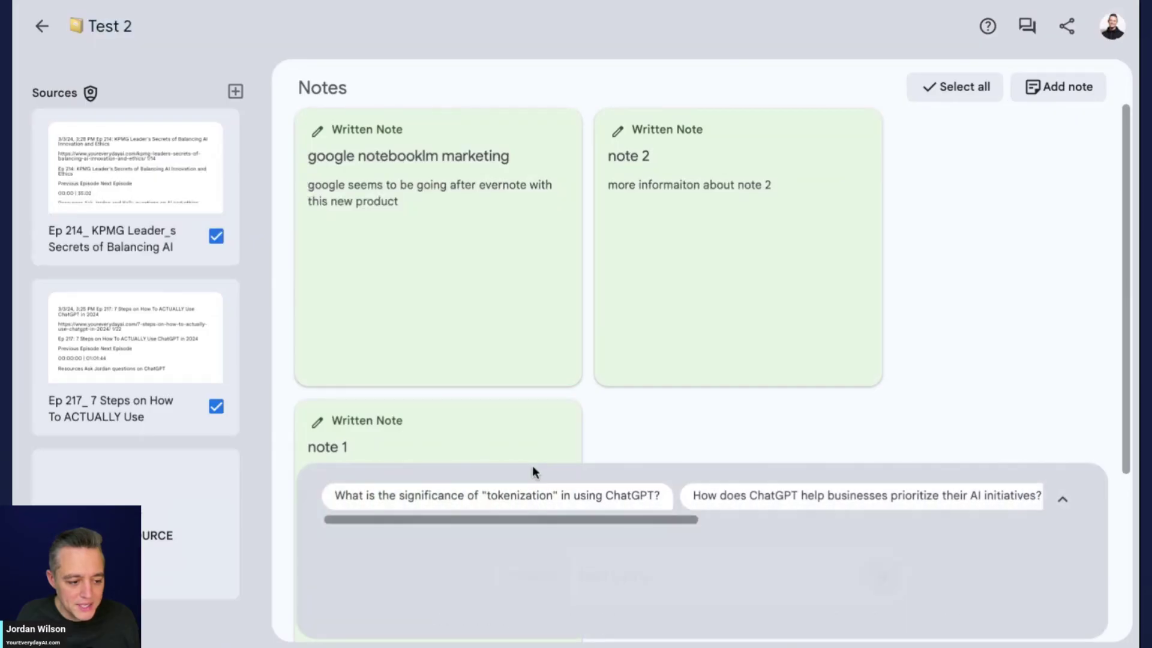
click(217, 236)
click(646, 574)
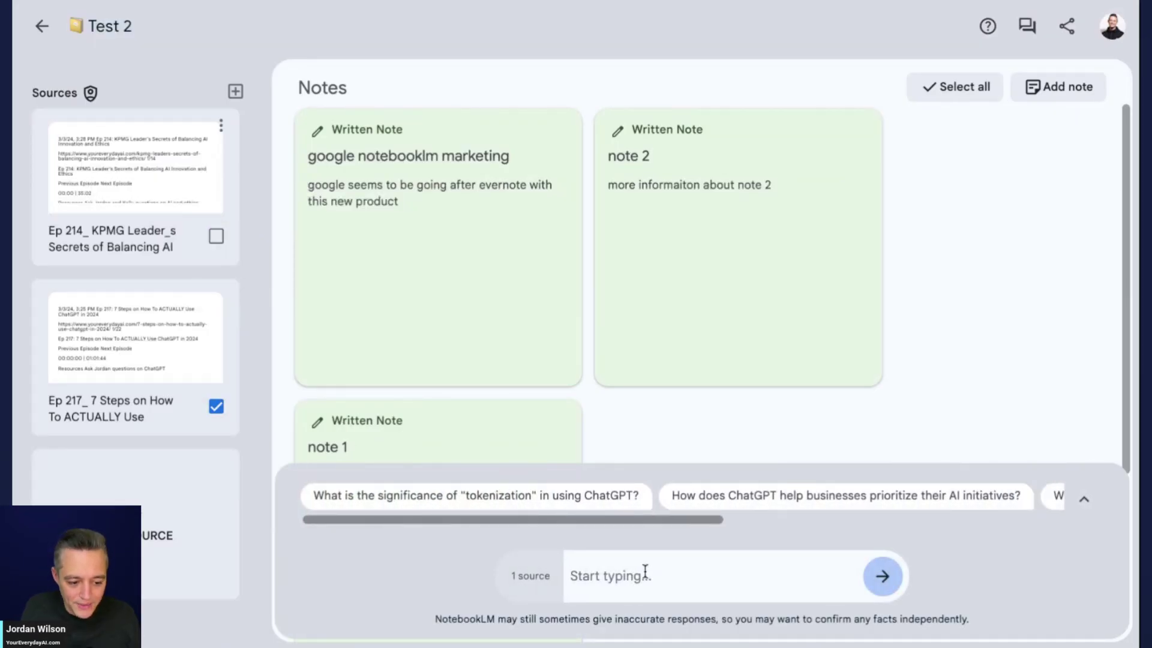
text(what are the)
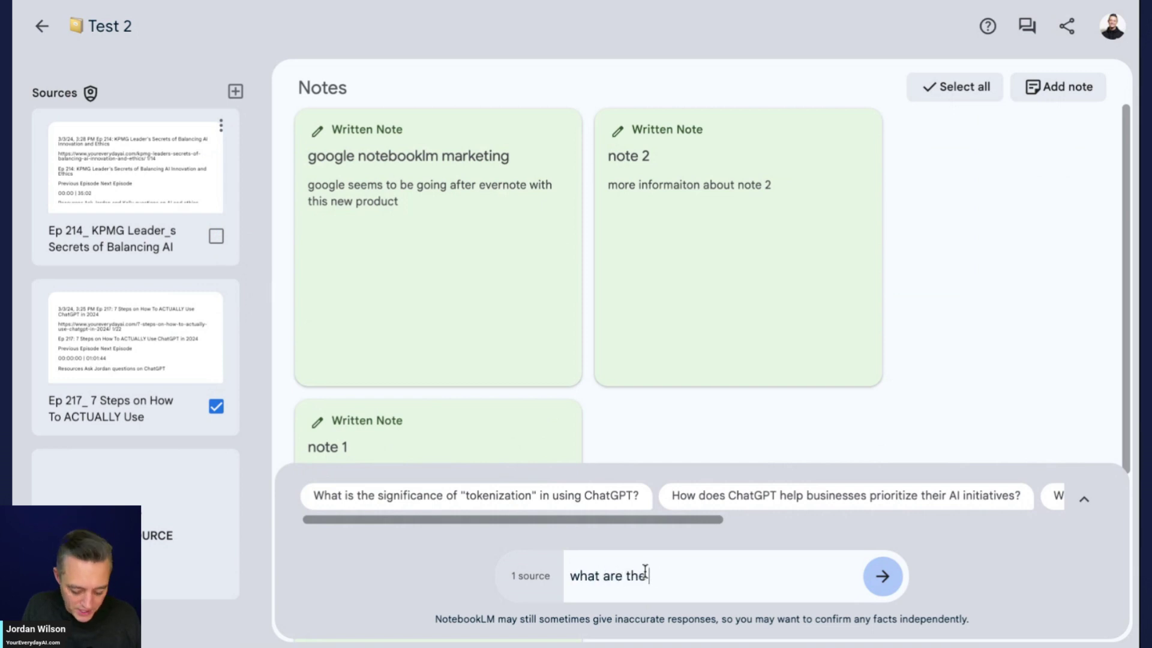
text( 7 steps for h)
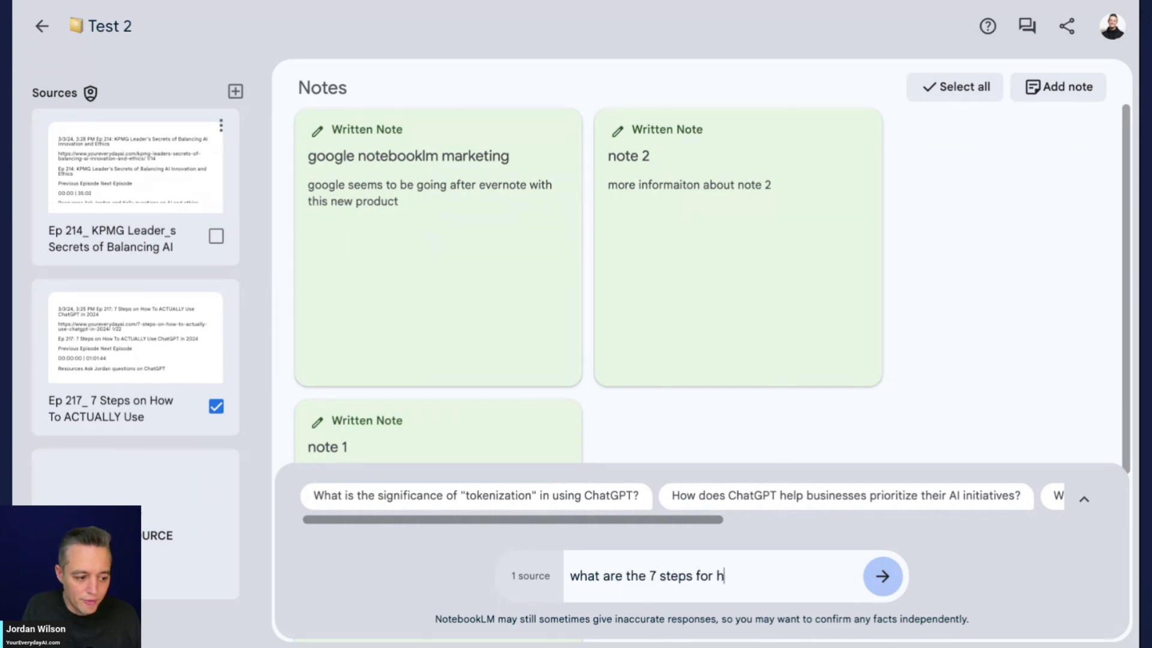
text(ow to actually)
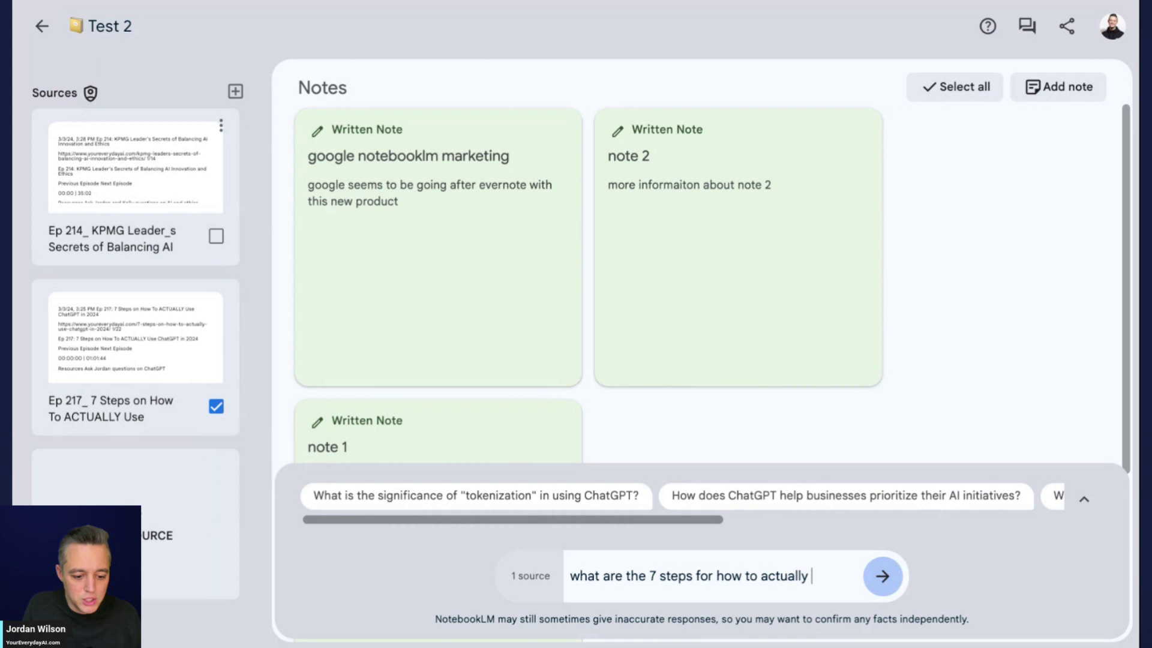
text( use chatgpt in 20)
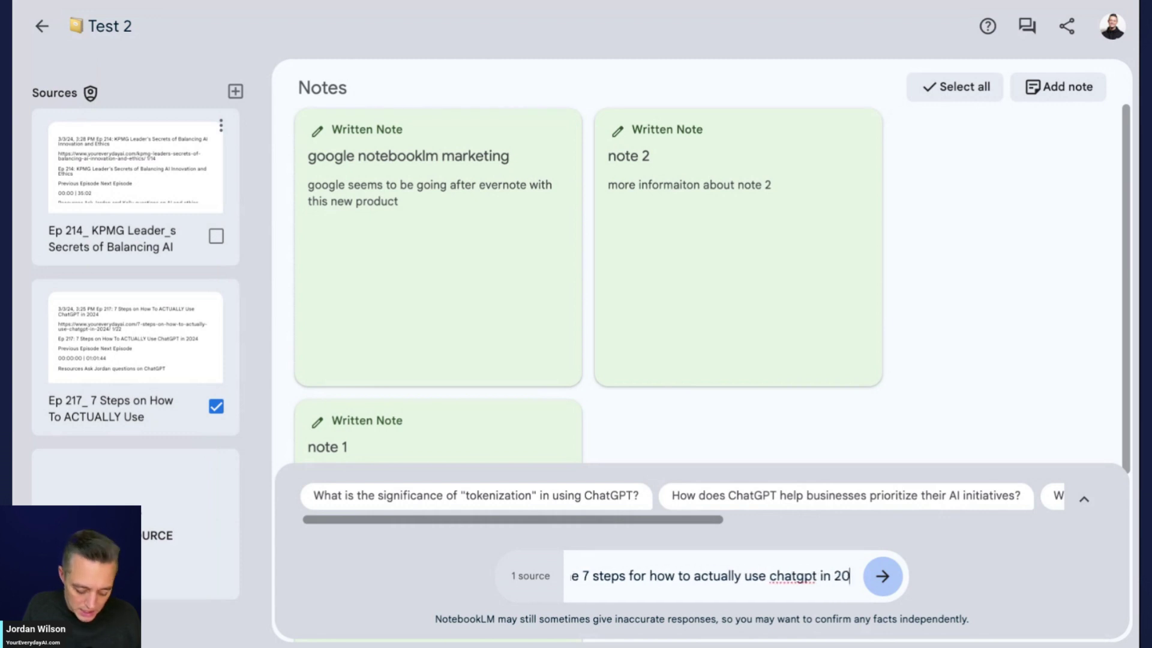
text(24?)
key(Return)
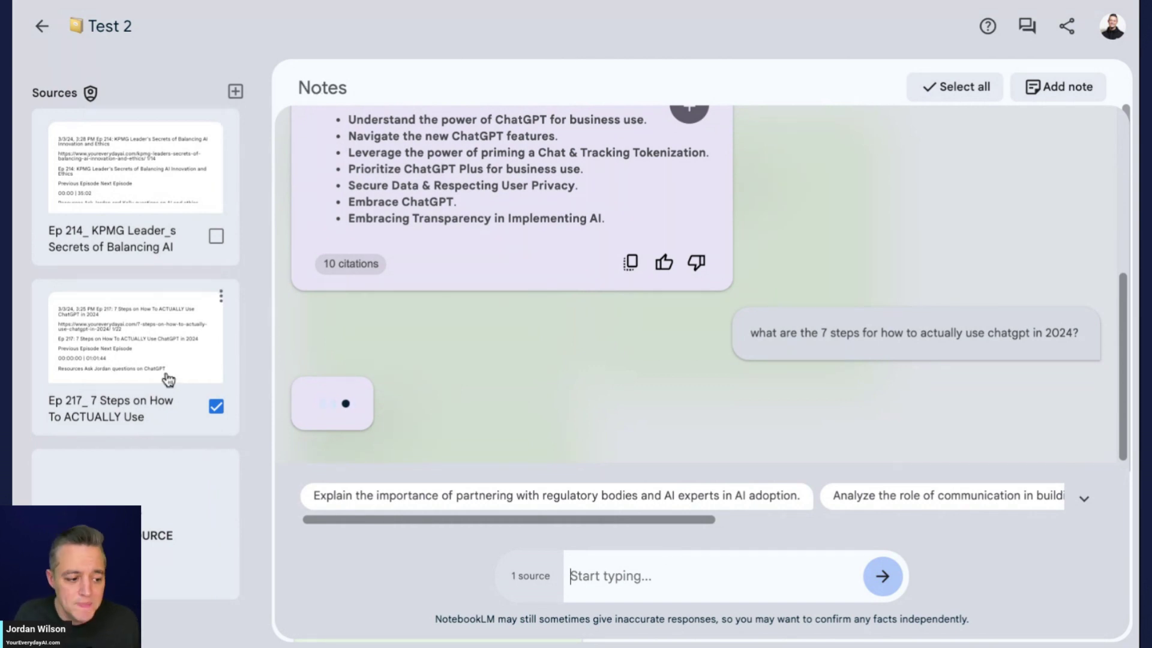
Expand the answer's 10 citations and open a cited passage in the Ep 217 source
scroll(740, 297, up, 2)
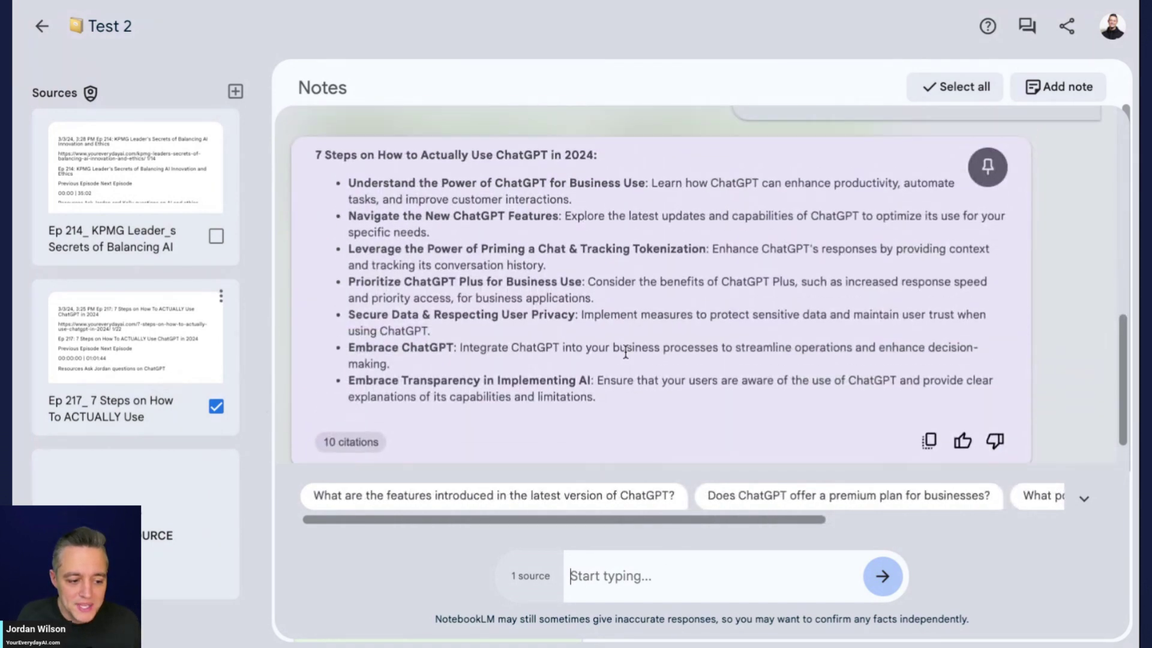
scroll(627, 351, down, 1)
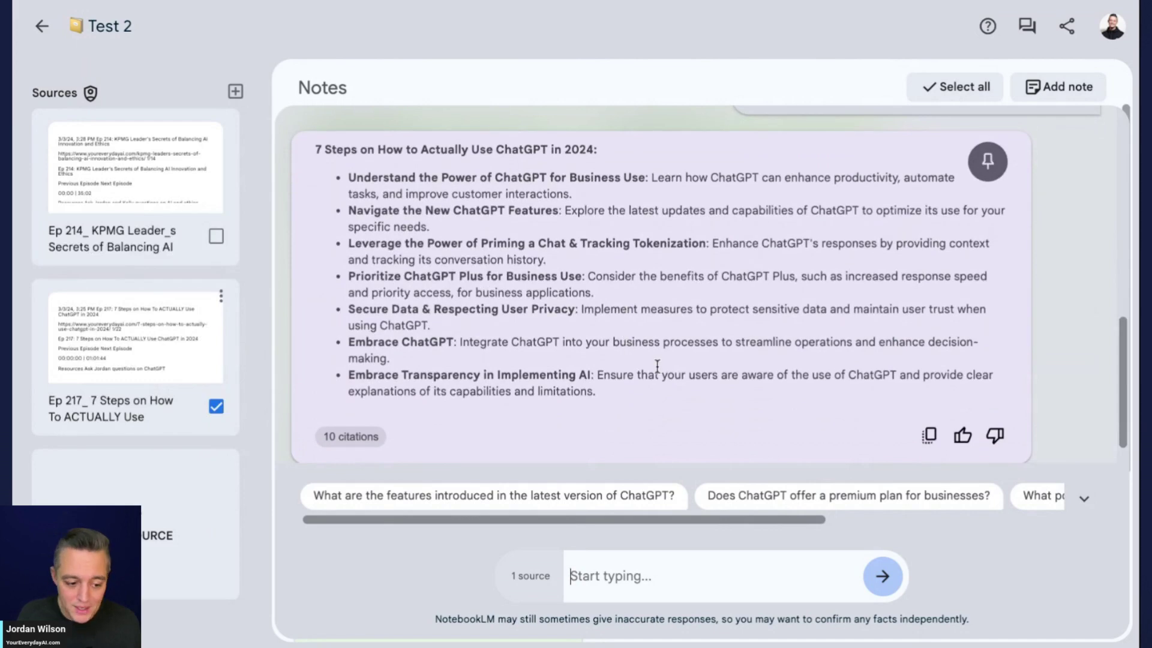
scroll(497, 414, down, 1)
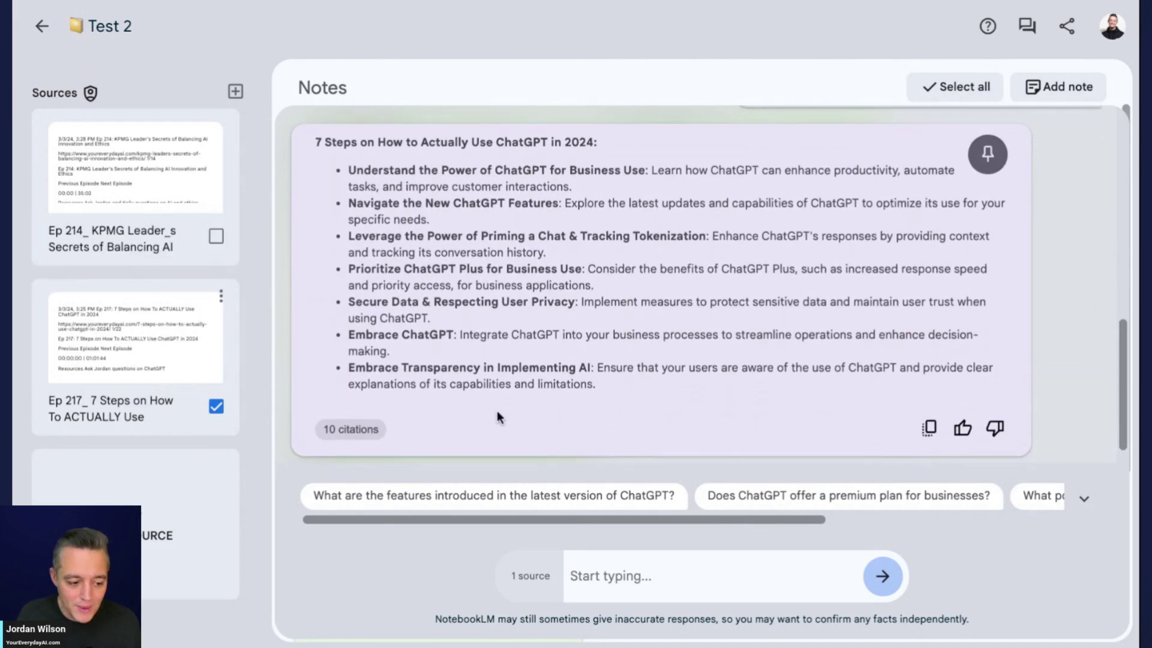
click(338, 432)
click(405, 433)
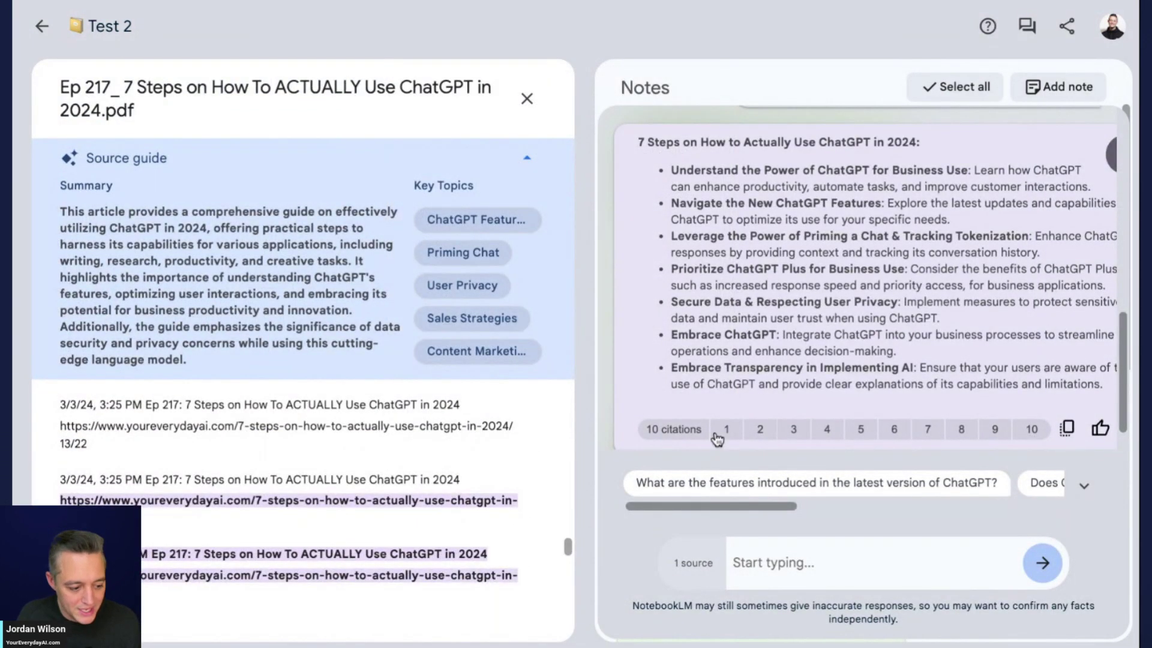
mouse_move(760, 430)
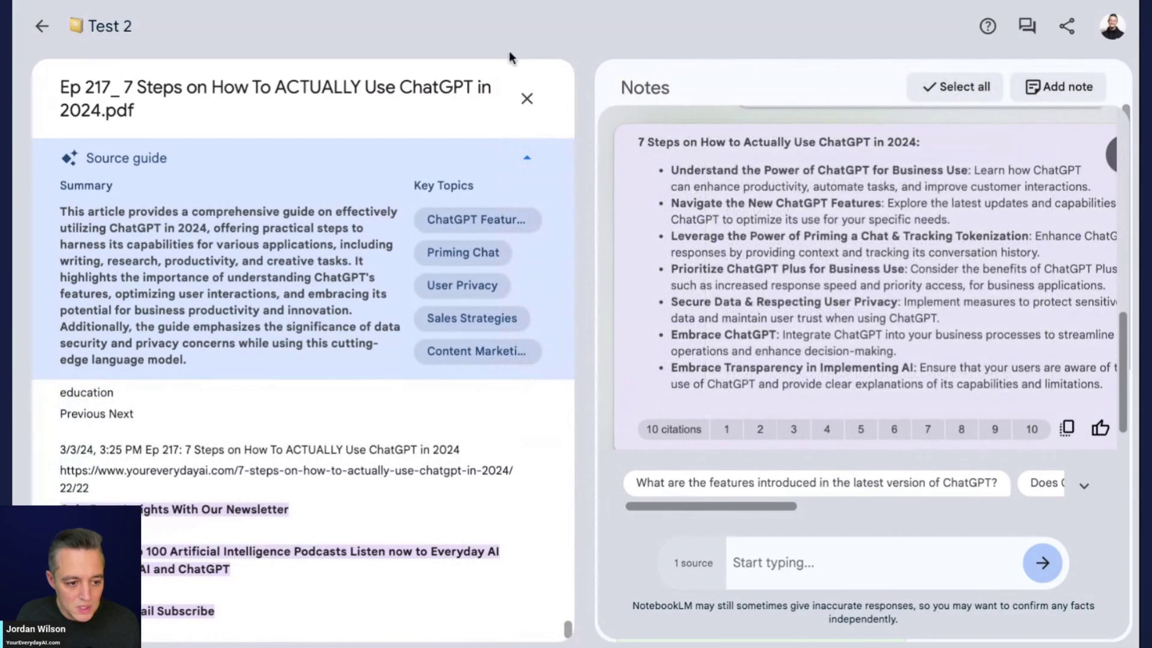
Select the step headings, including Secure Data & Respecting User Privacy and Embrace ChatGPT
scroll(709, 243, up, 1)
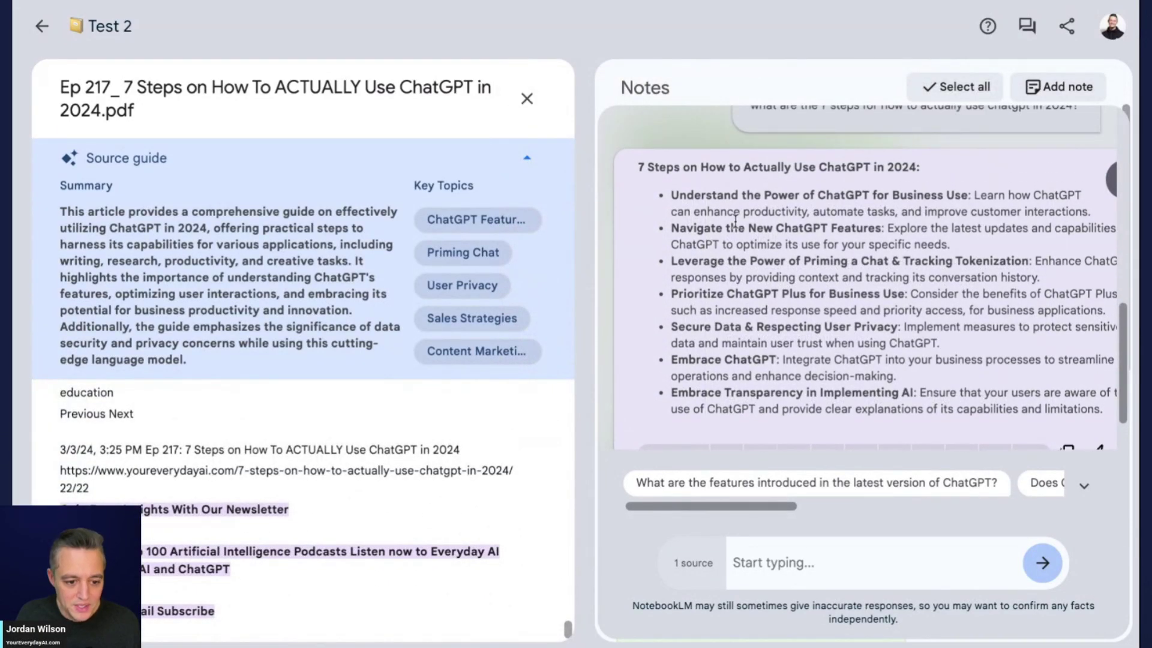
drag(967, 197, 617, 208)
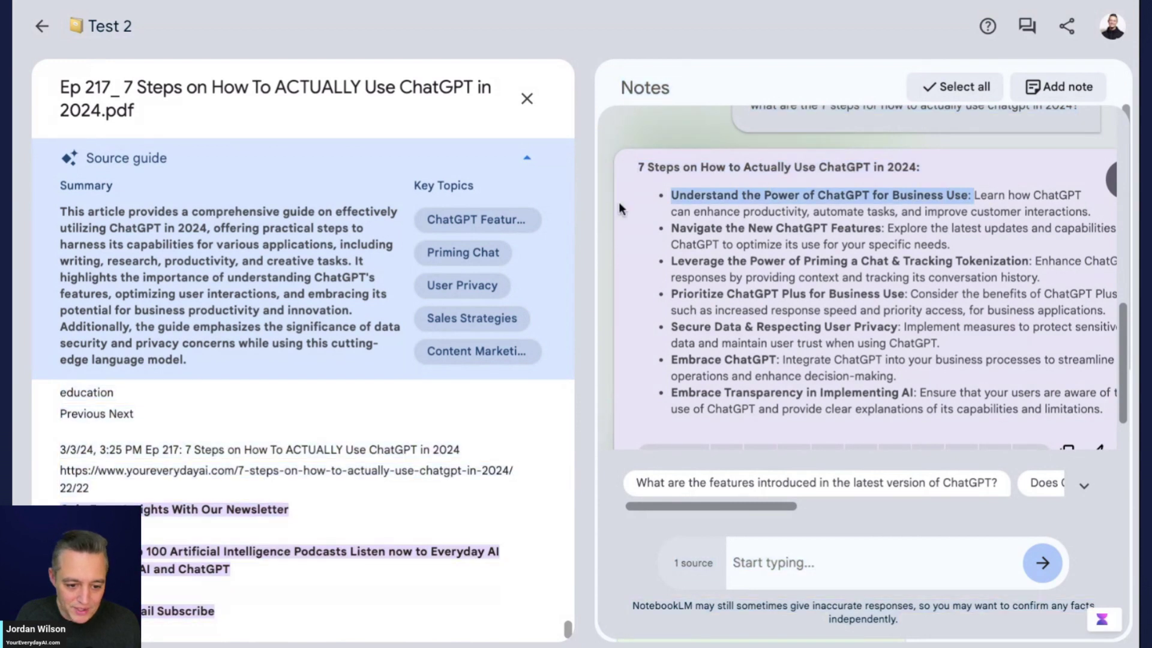
click(887, 227)
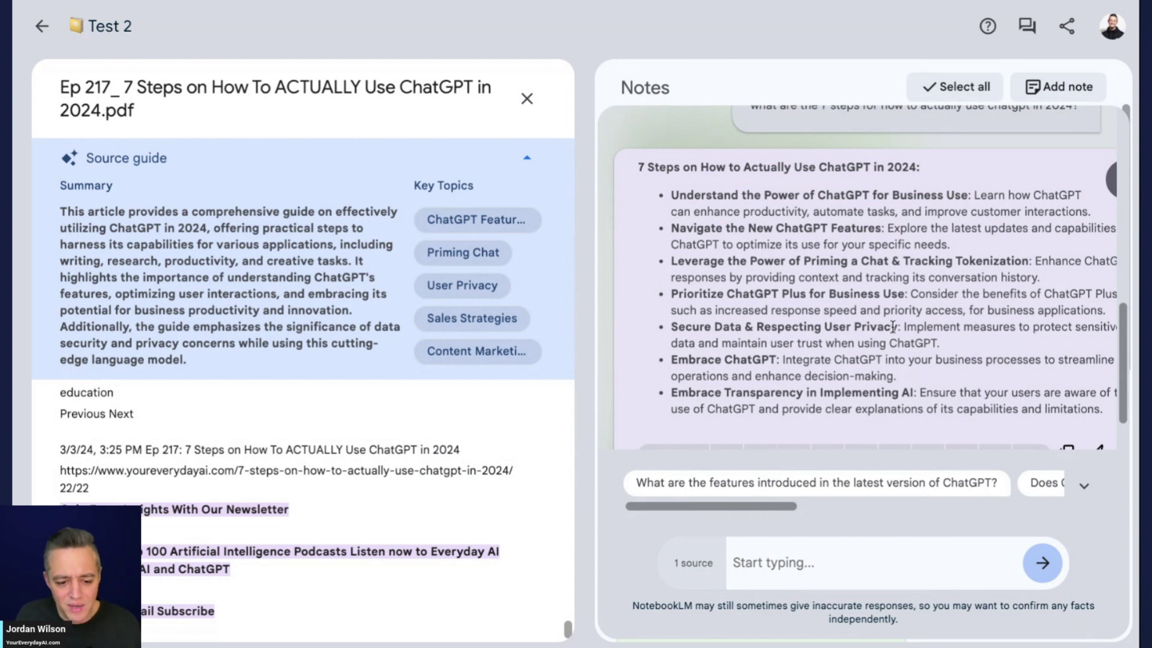
drag(896, 327, 665, 324)
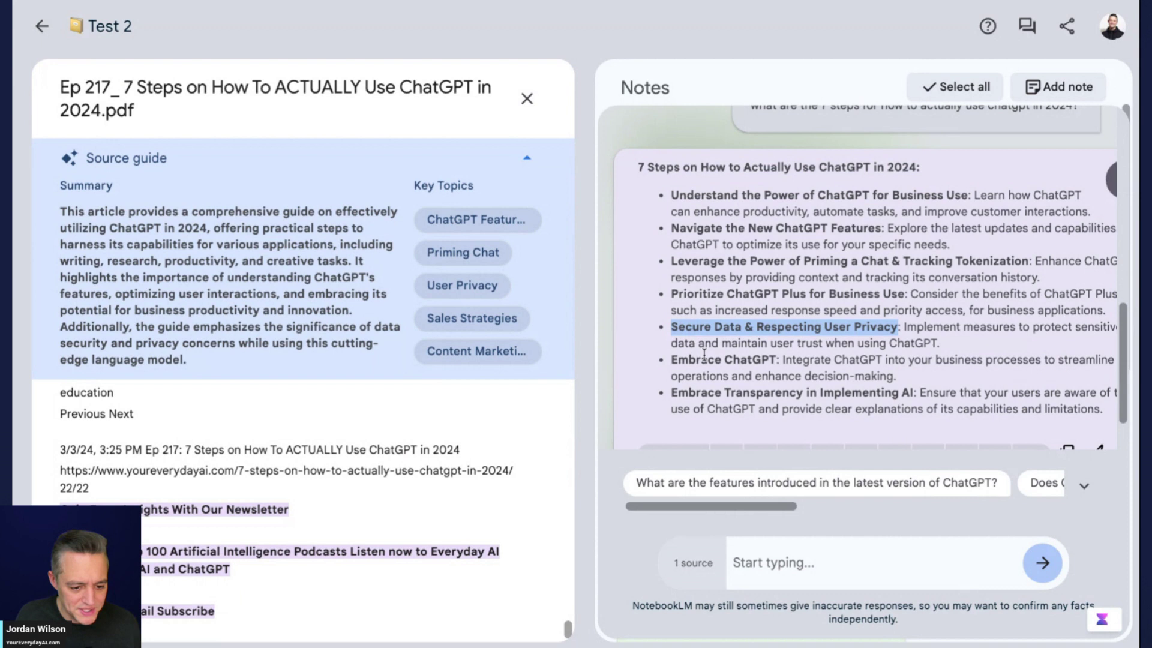
drag(774, 359, 662, 363)
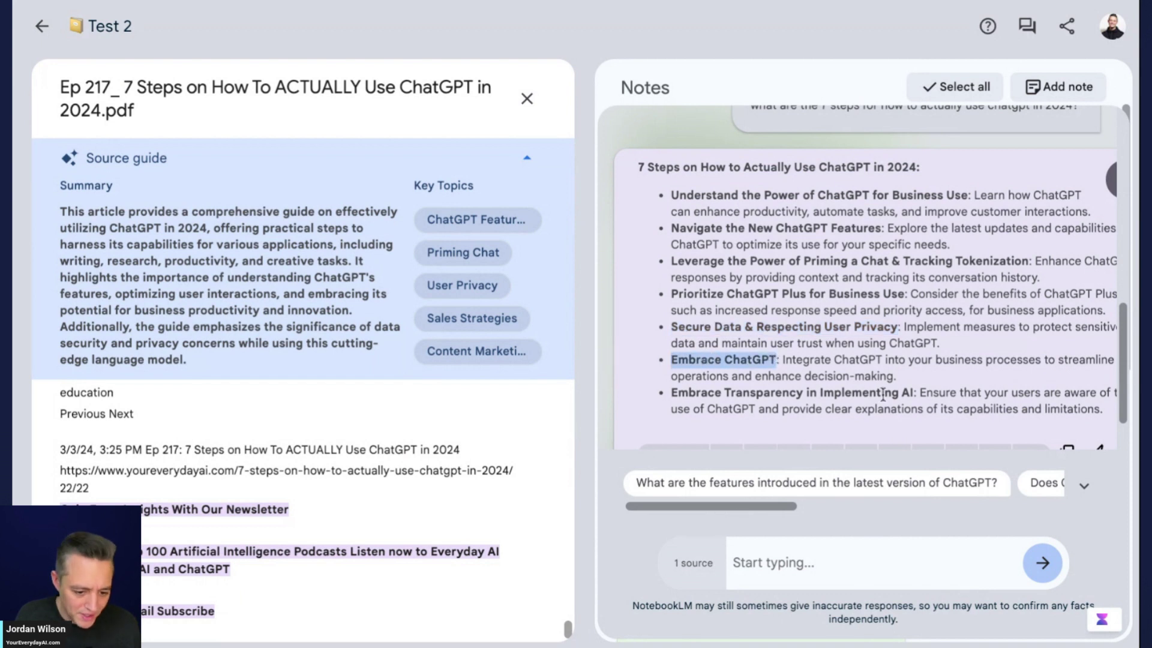
drag(931, 399, 670, 395)
scroll(677, 396, down, 1)
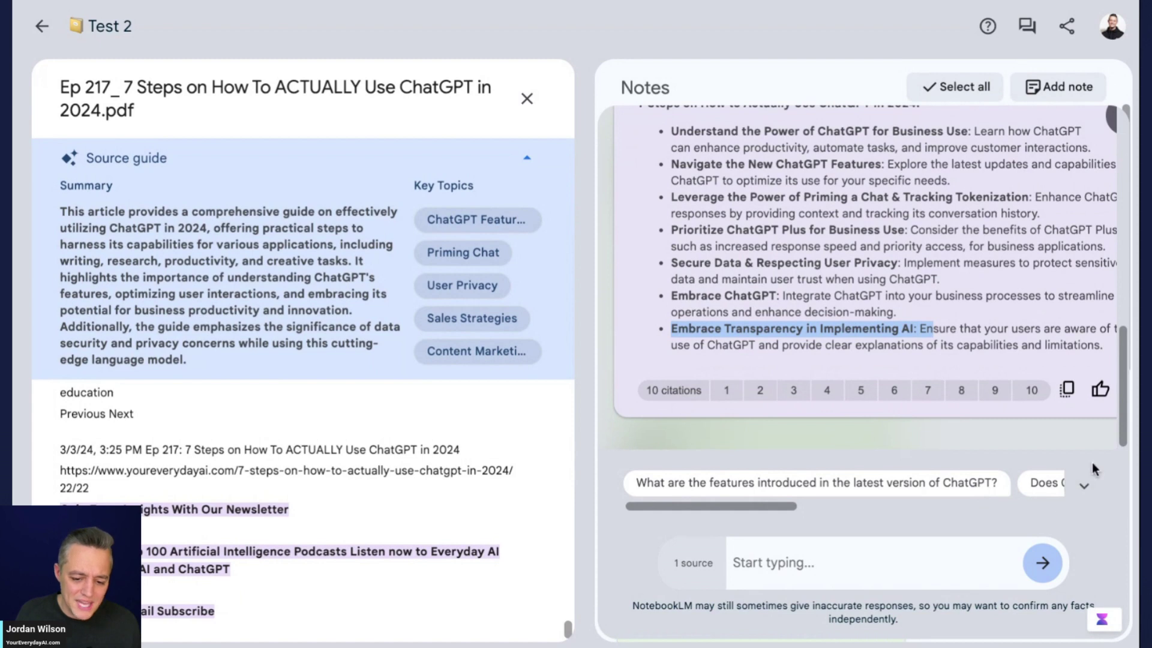
click(1135, 396)
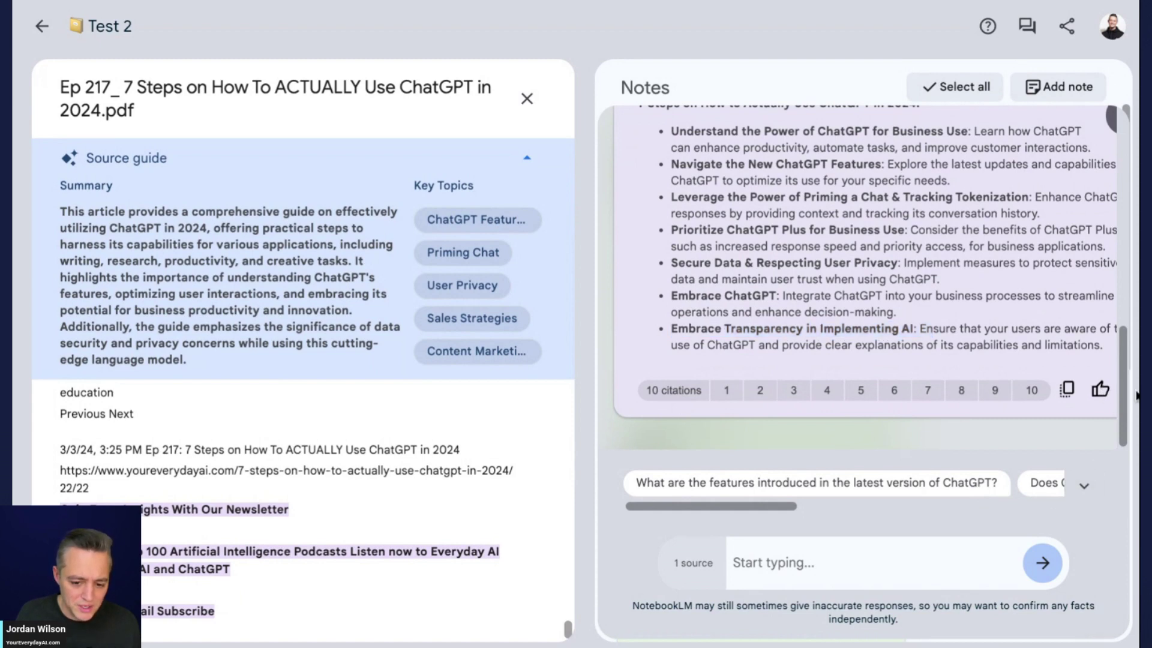
Zoom out and give the seven-step answer a thumbs-down with reason 'Failed to answer'
key(ctrl+minus)
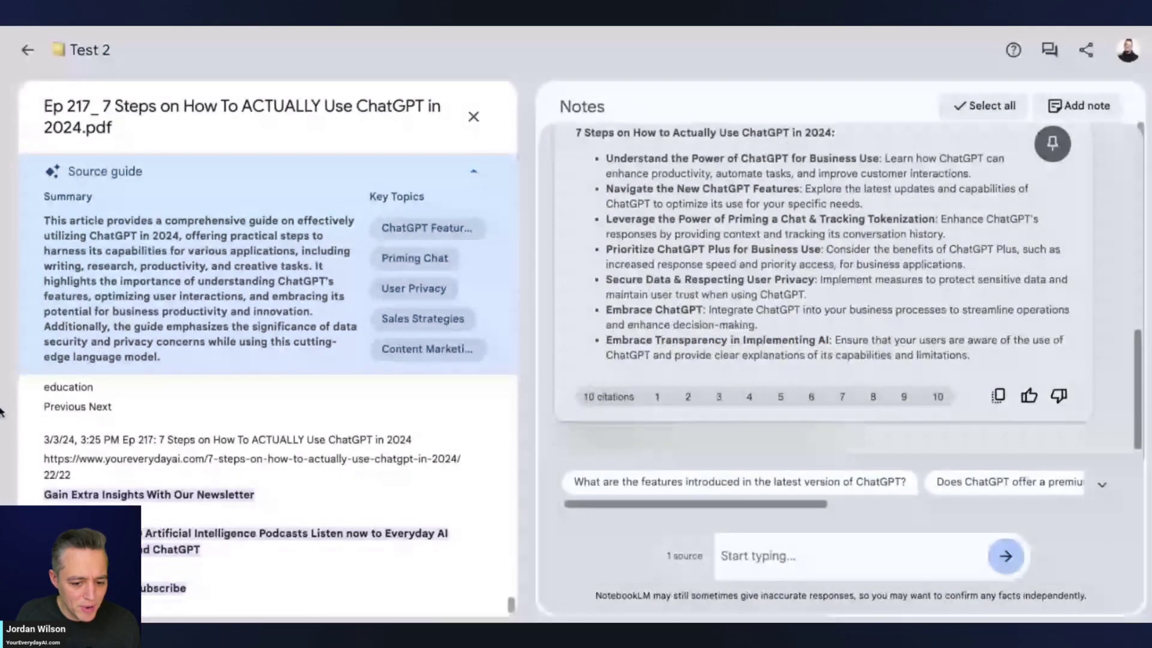
click(1060, 394)
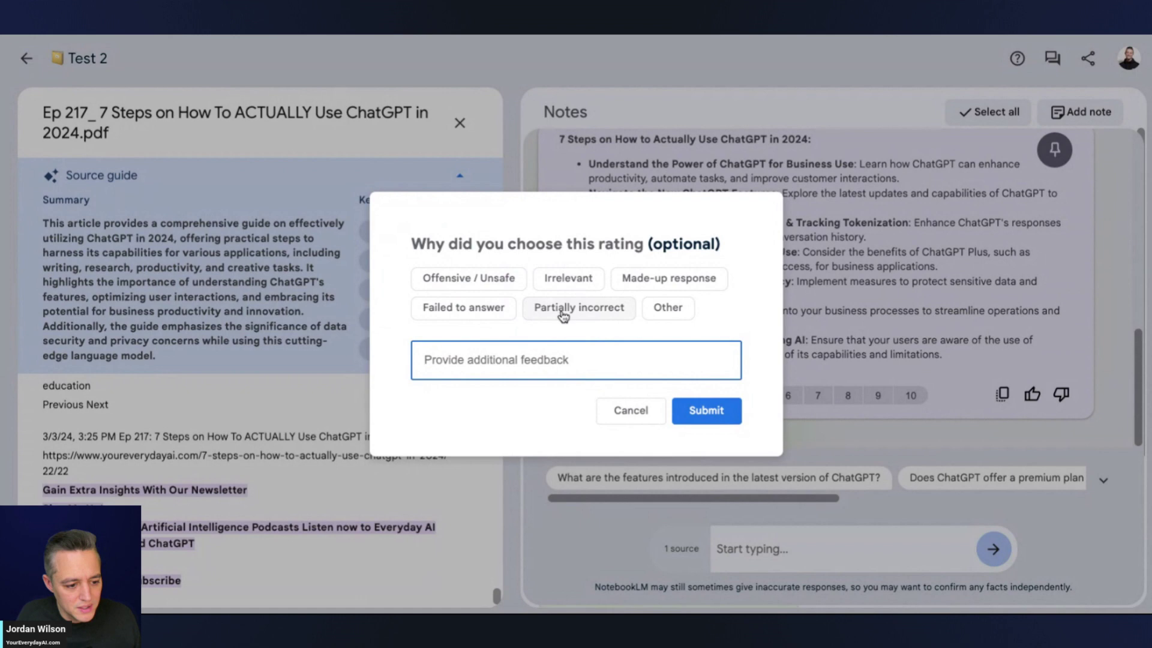
click(460, 319)
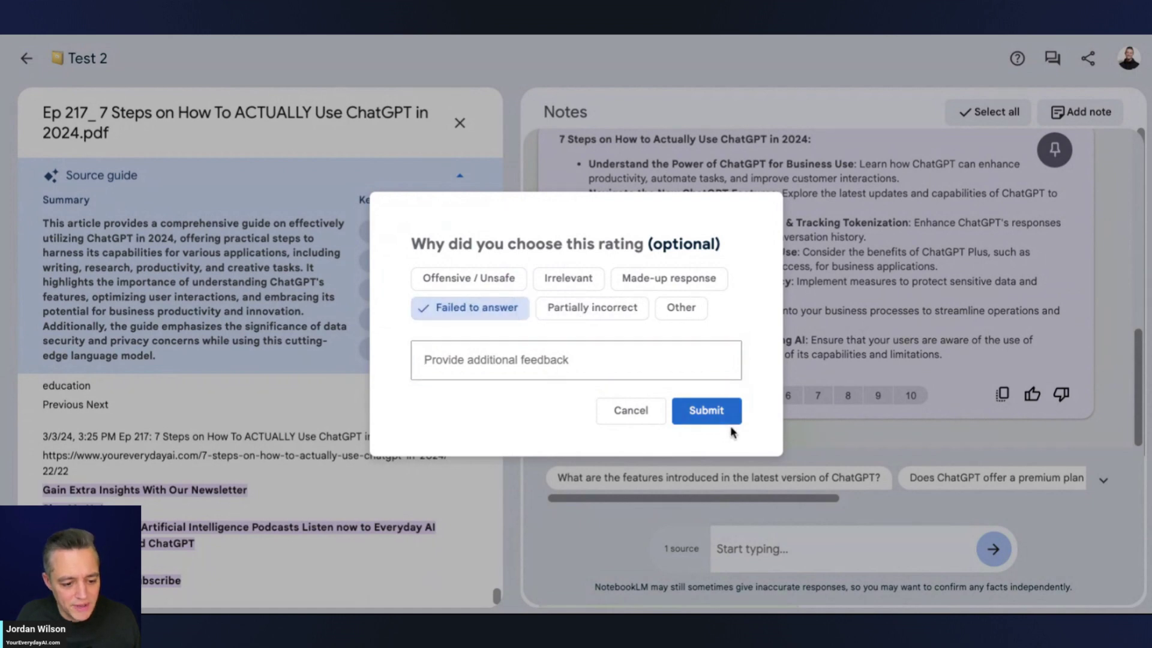
click(727, 420)
scroll(1003, 403, up, 4)
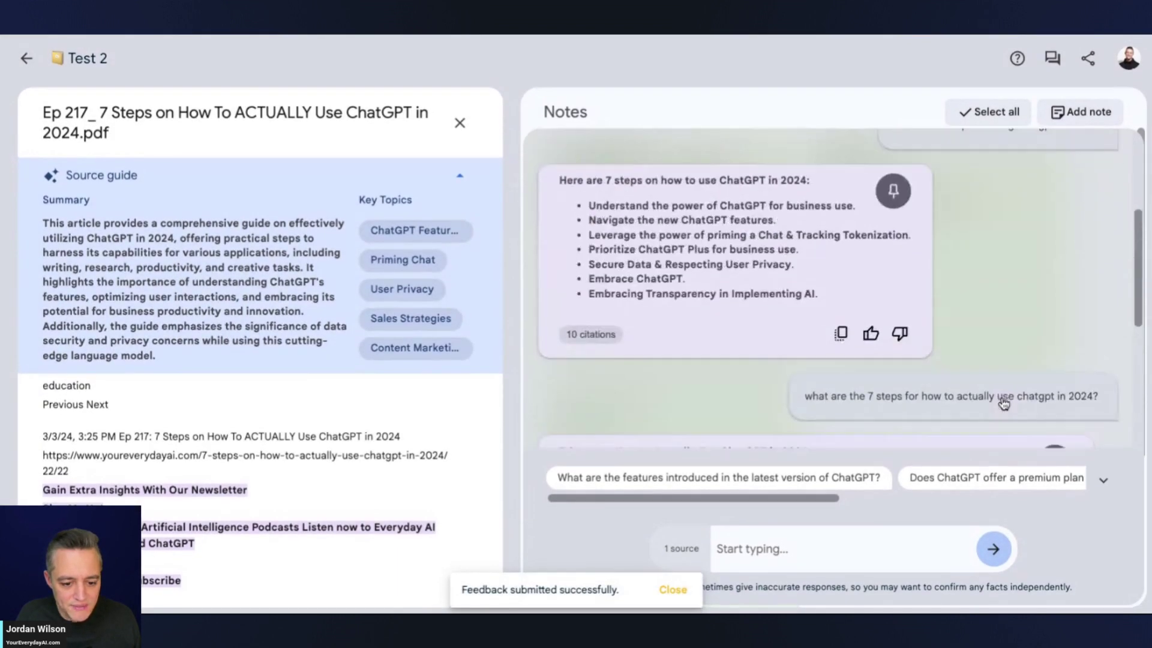
Resend the 7-steps question, appending 'according to the transcript of this pdf?'
triple_click(962, 335)
key(ctrl+c)
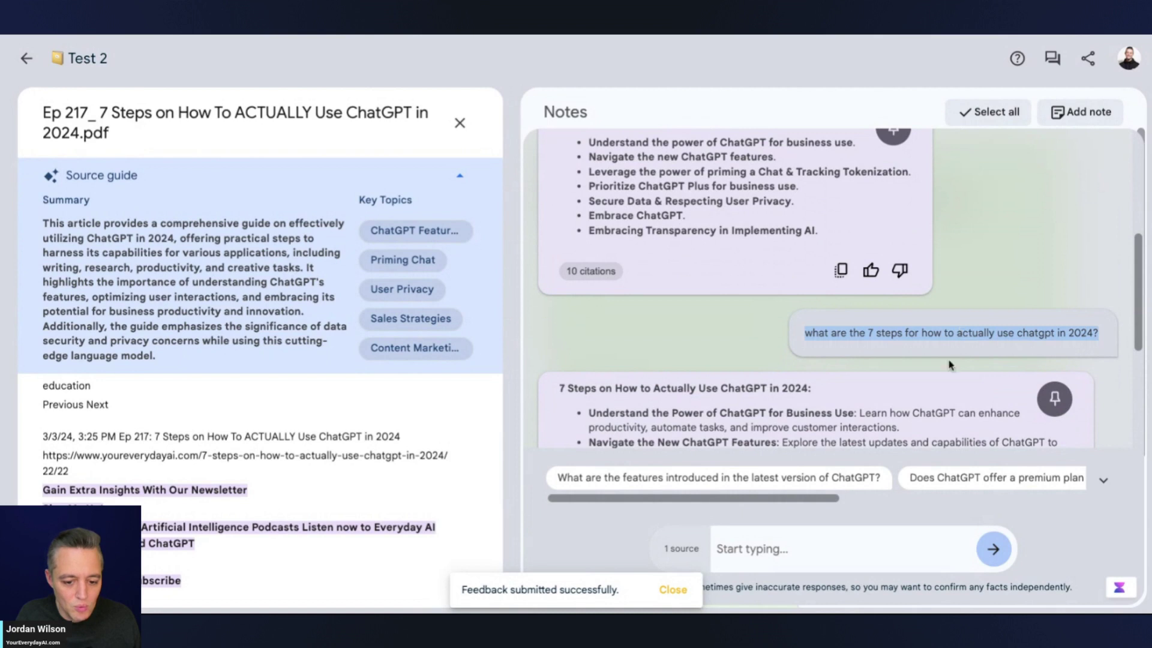
click(845, 550)
key(ctrl+v)
key(BackSpace)
text(ac)
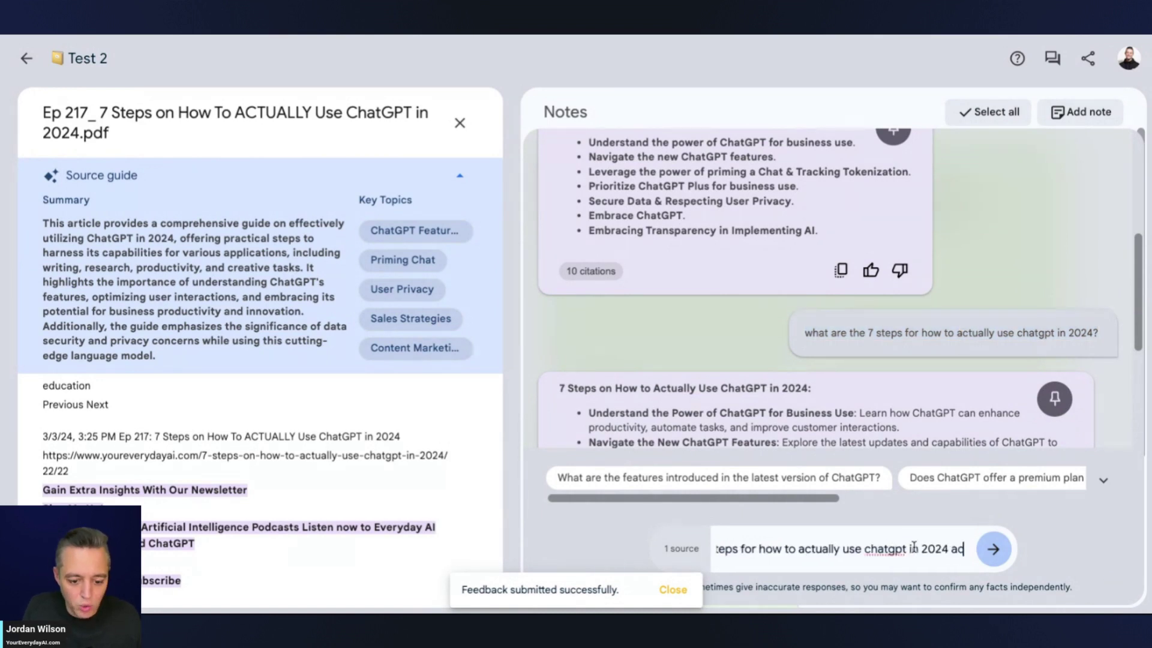
text(cording to)
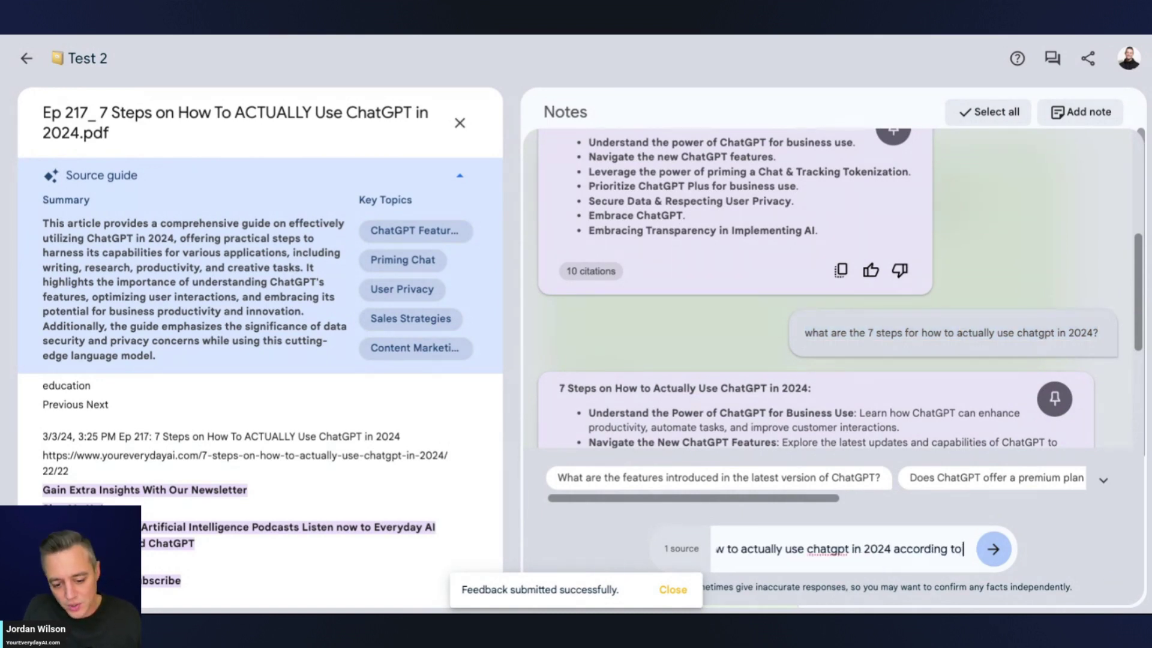
text( the transcript of this pa)
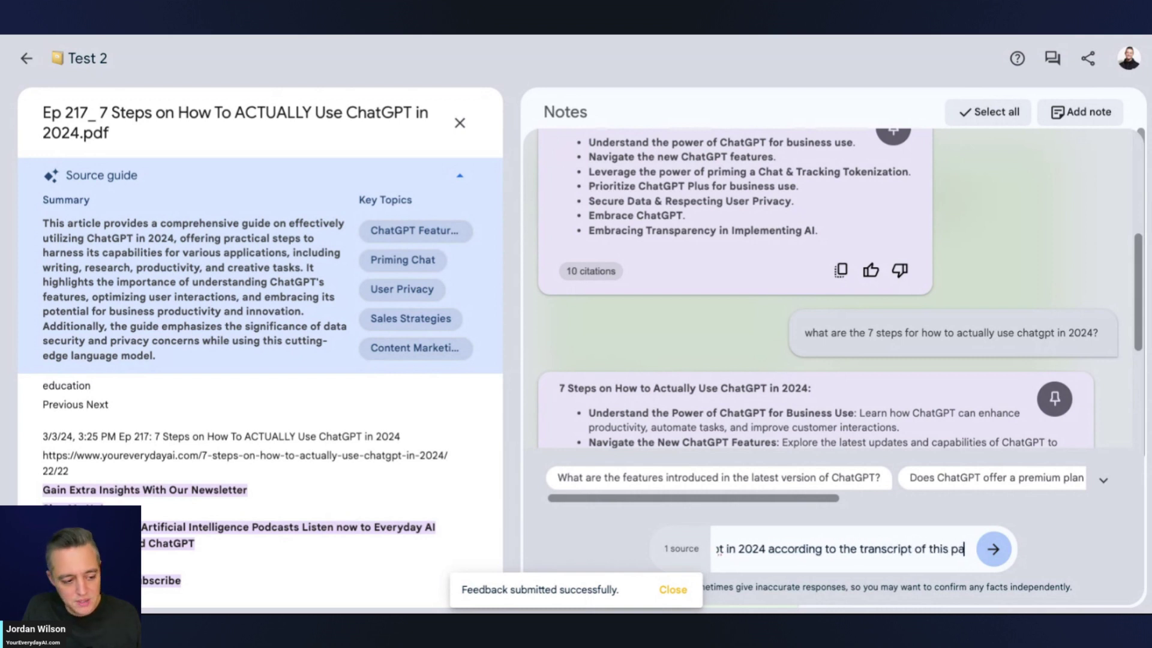
key(BackSpace)
text(df)
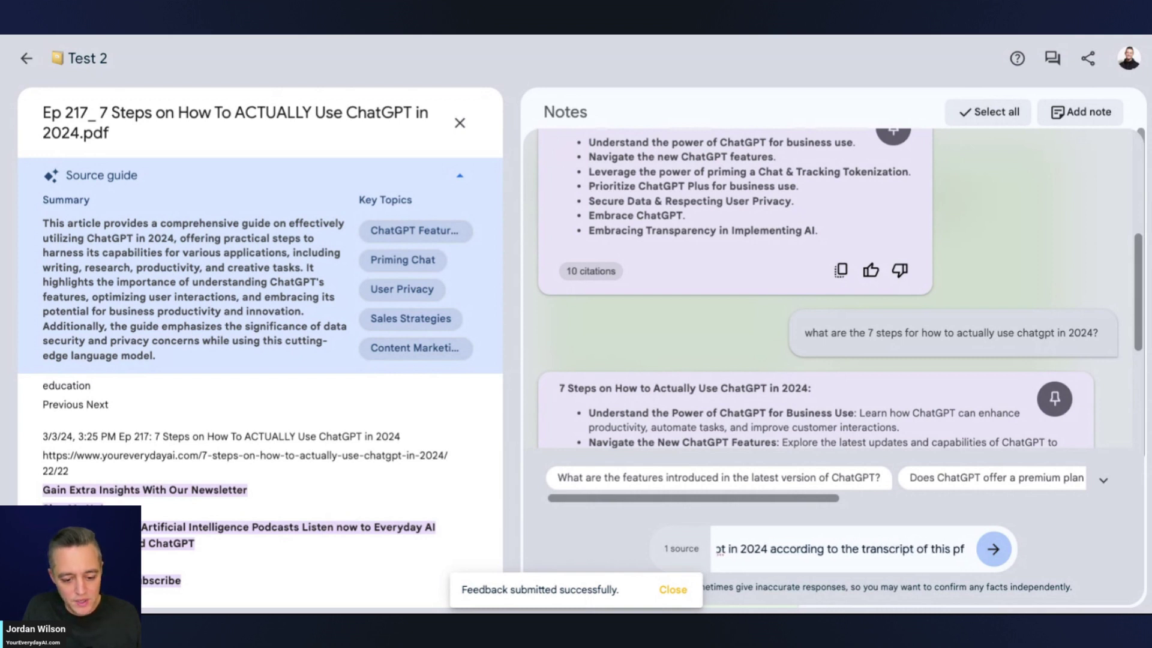
text(?)
key(ctrl+a)
key(Return)
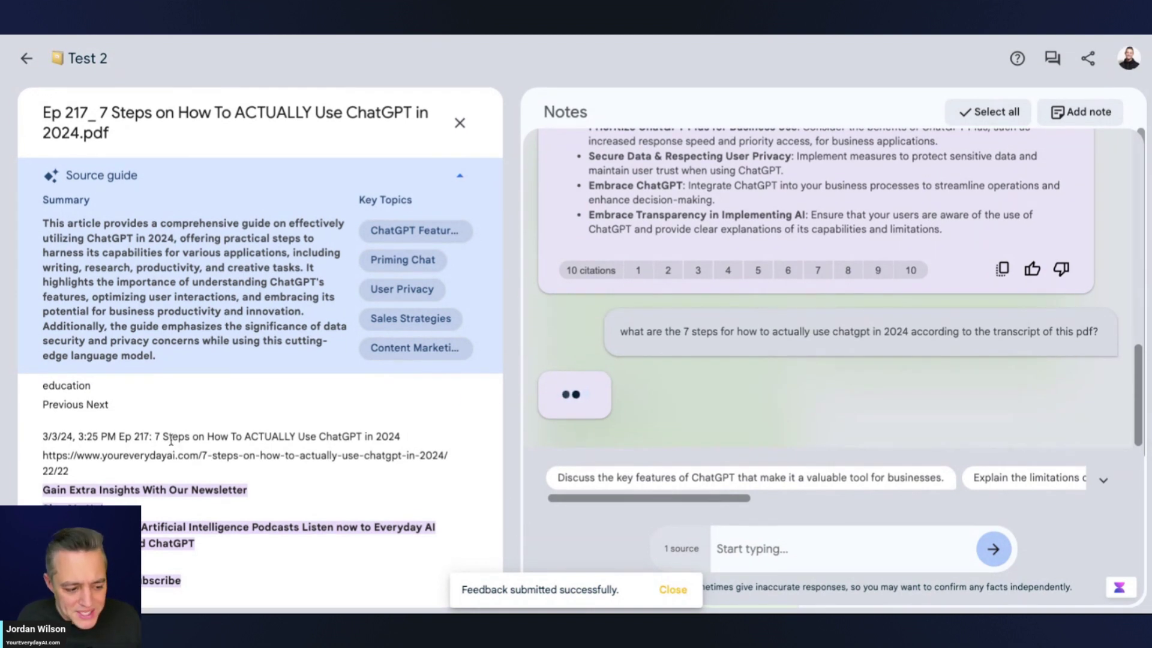
Scroll through the new seven-step answer and its 10 citations
scroll(175, 444, down, 1)
scroll(180, 468, down, 15)
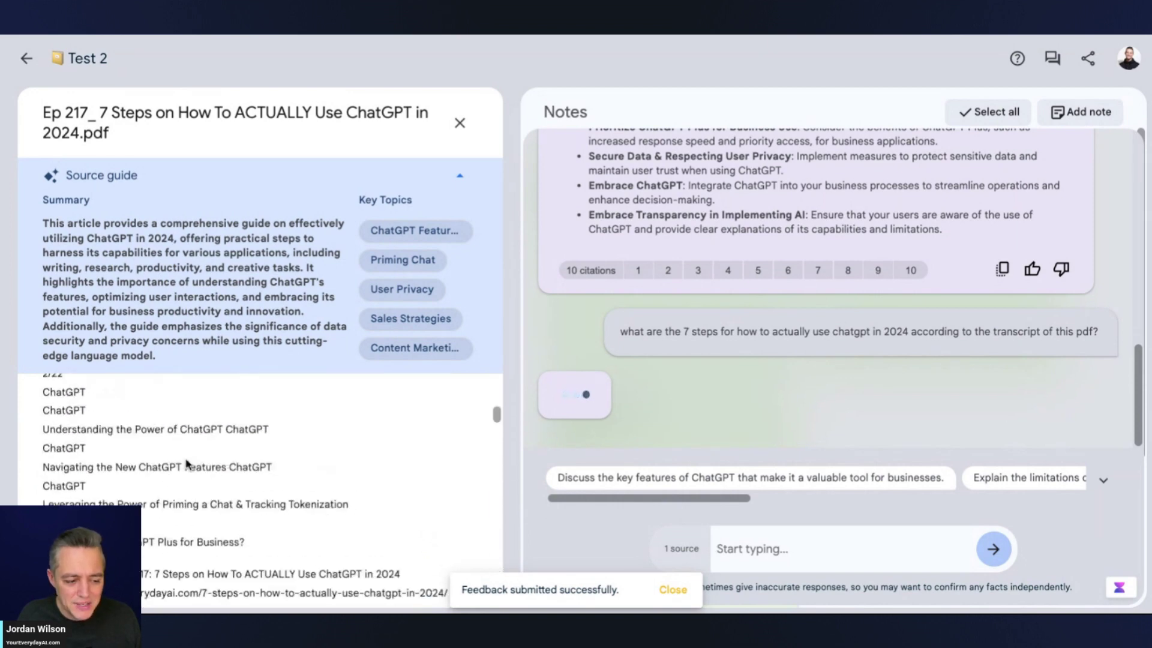
scroll(191, 467, down, 10)
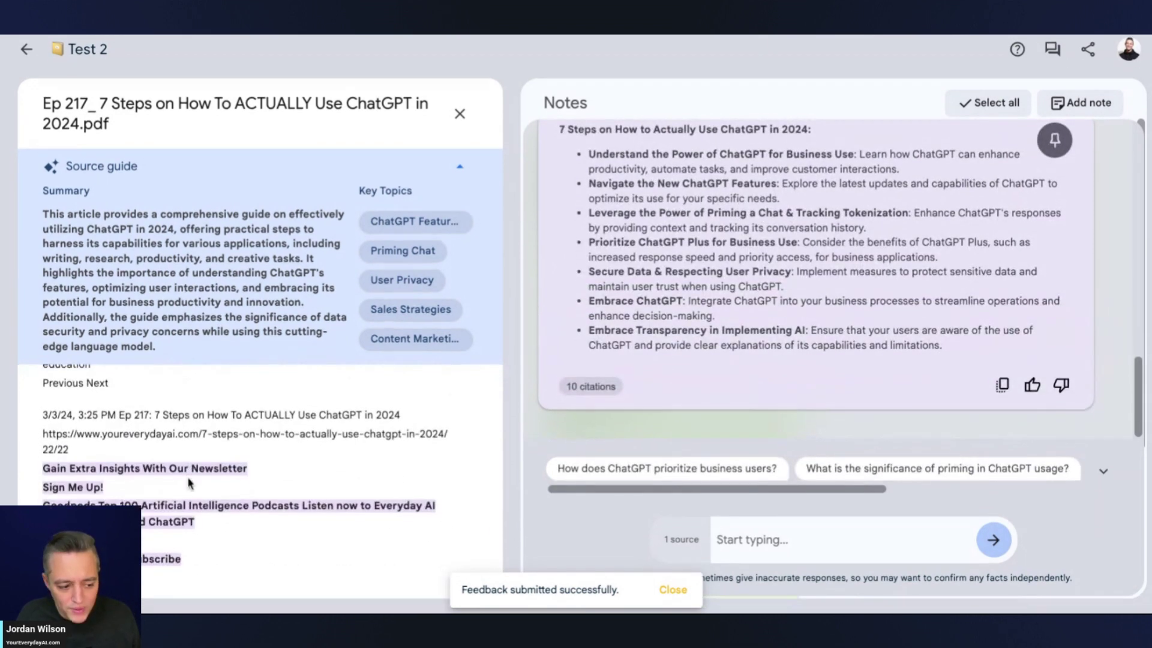
scroll(1014, 336, up, 3)
scroll(996, 300, down, 3)
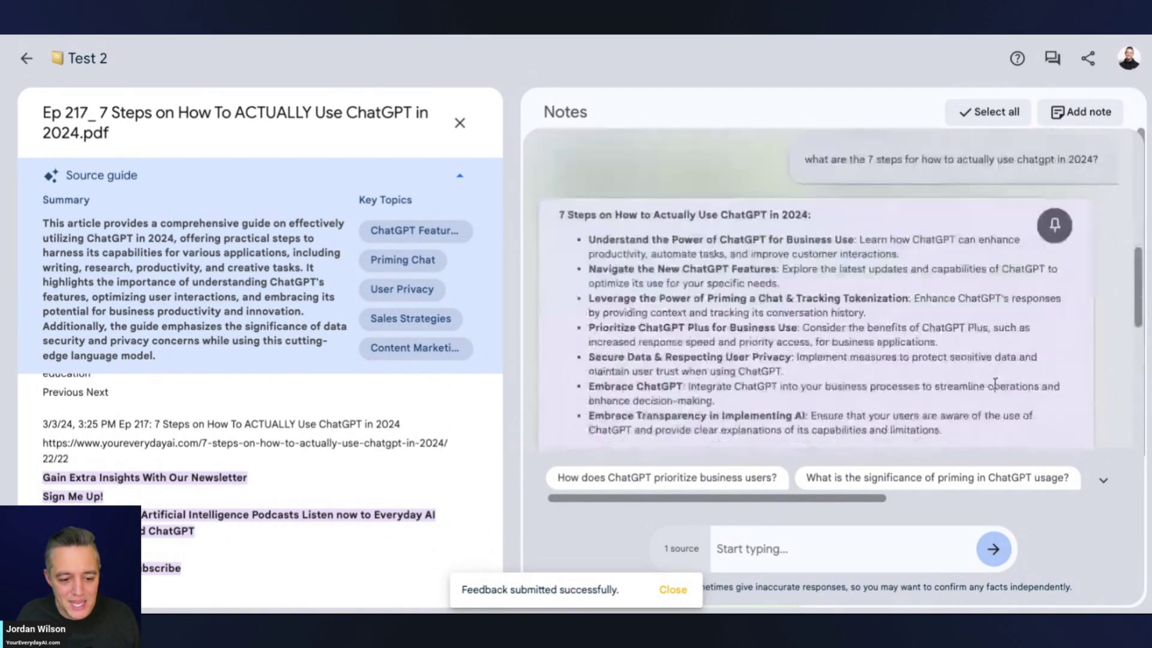
scroll(834, 383, up, 1)
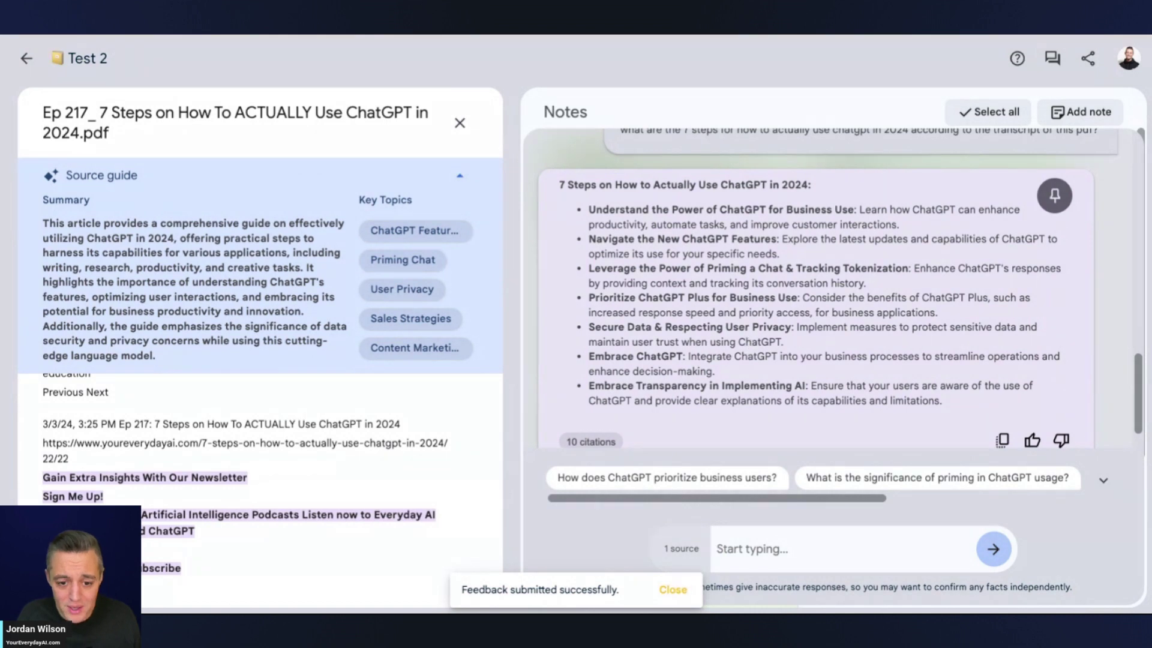
click(759, 563)
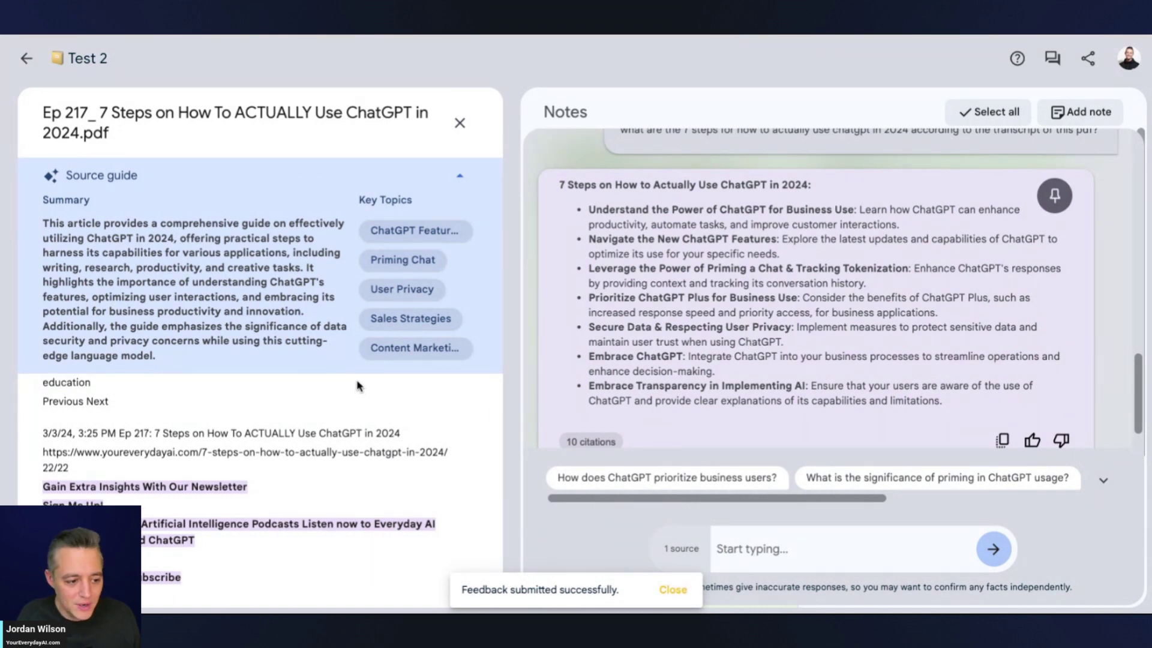
Make Ep 214 KPMG the only source and ask to summarize the conversation with the guest
click(460, 122)
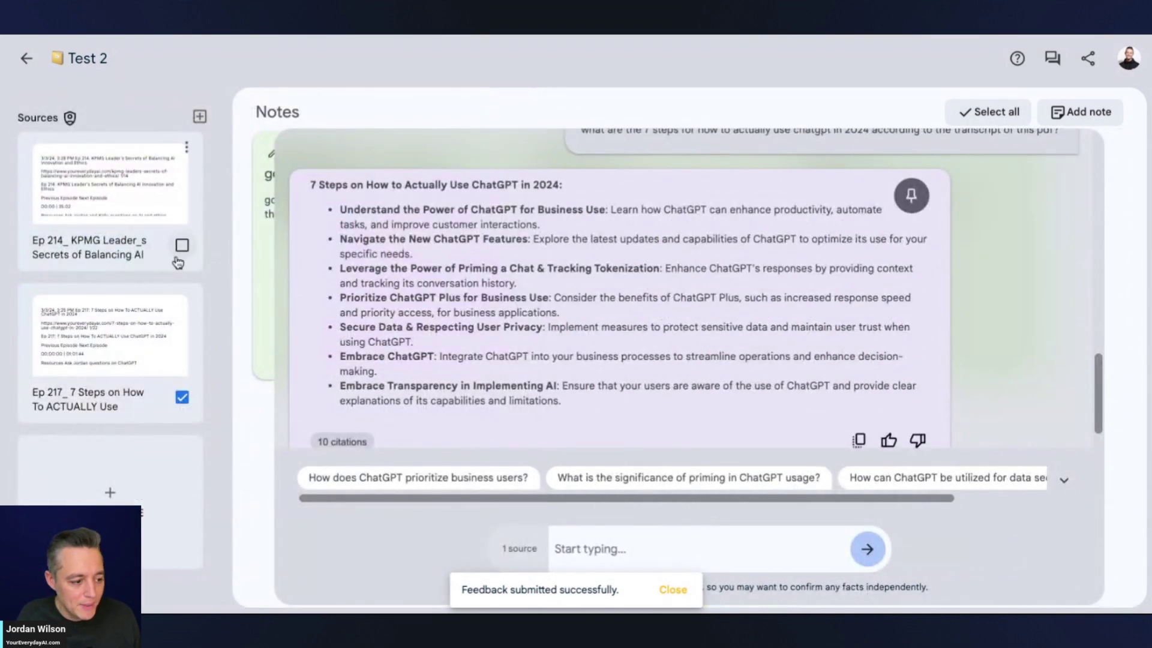
click(182, 396)
click(181, 244)
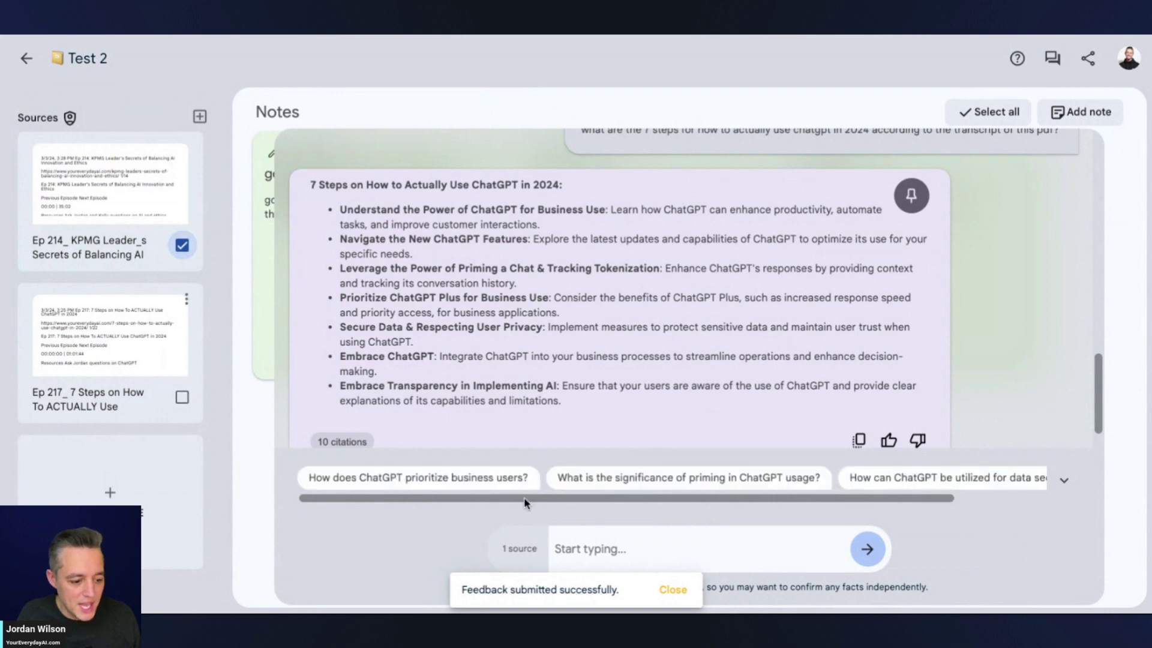
click(656, 550)
text(summari)
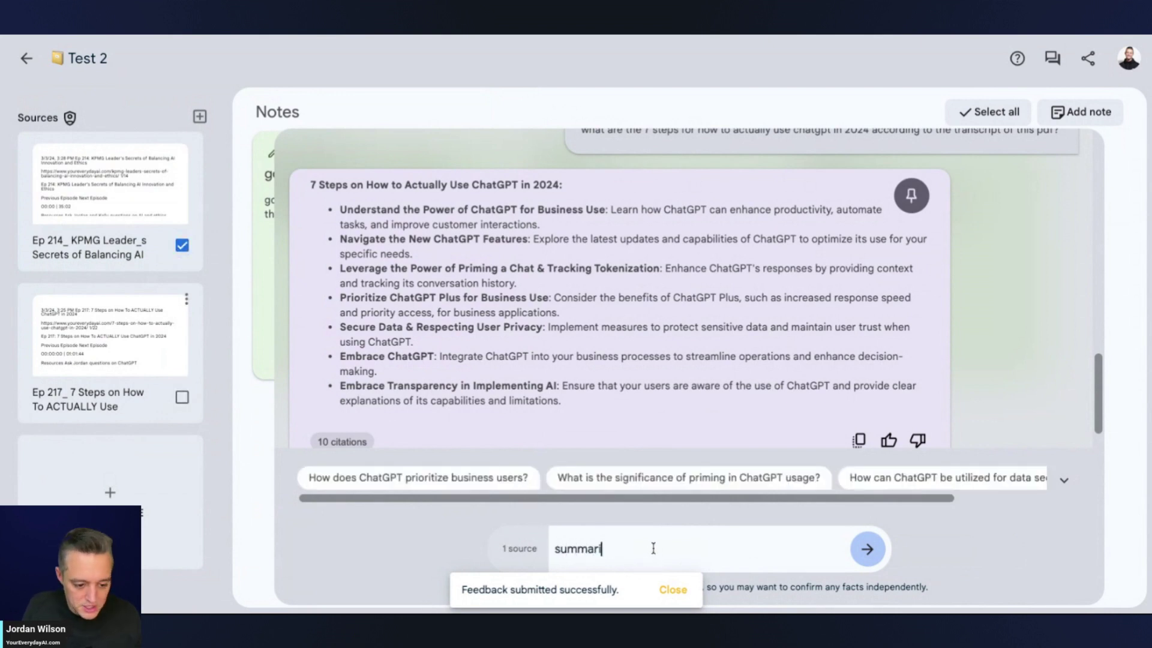
text(ze the convers)
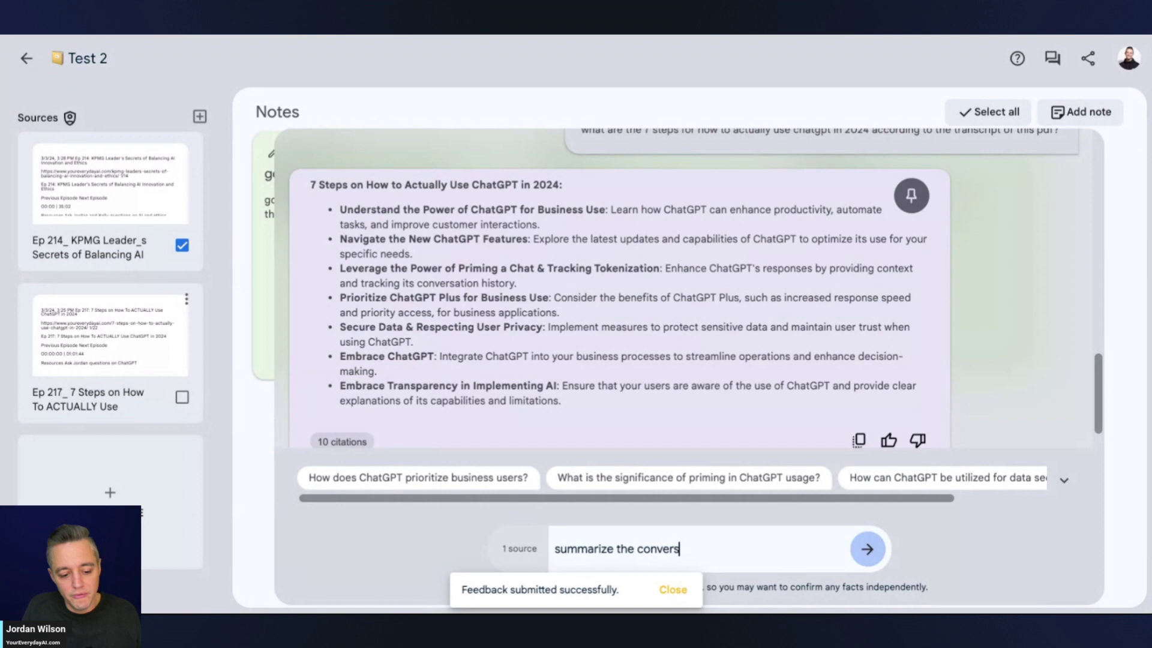
text(ation with ke)
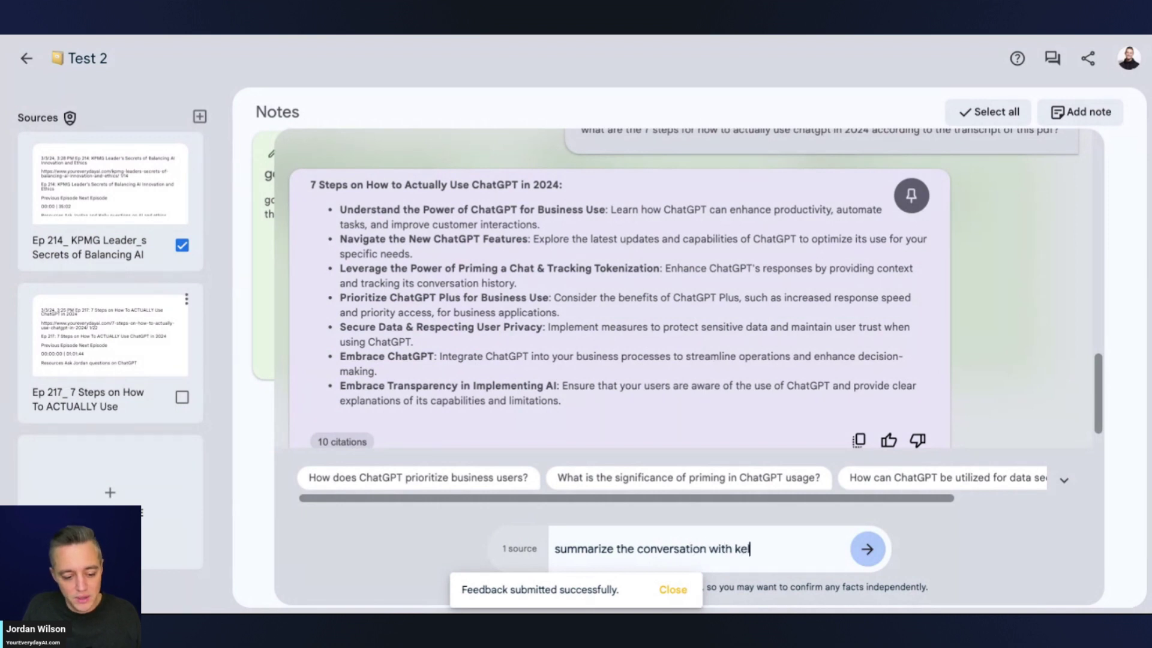
text(lly dowd)
key(Return)
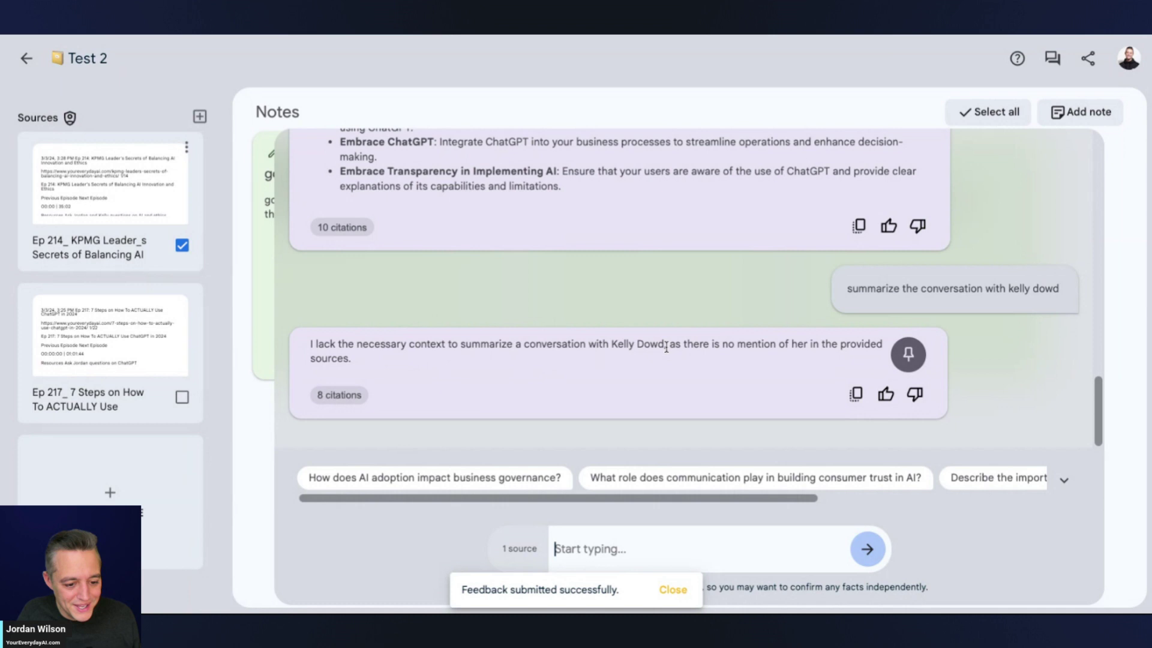
Highlight the reply's no-mention claim and view its cited passages 1, 2 and 4 in the KPMG PDF
drag(666, 347, 761, 363)
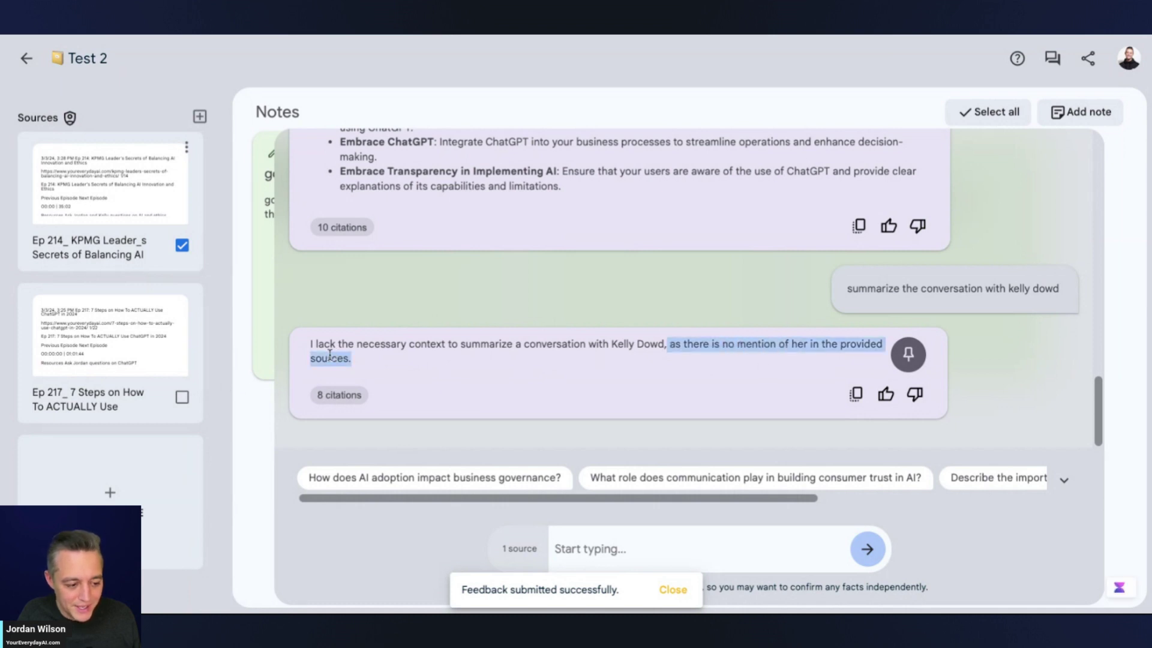
click(336, 395)
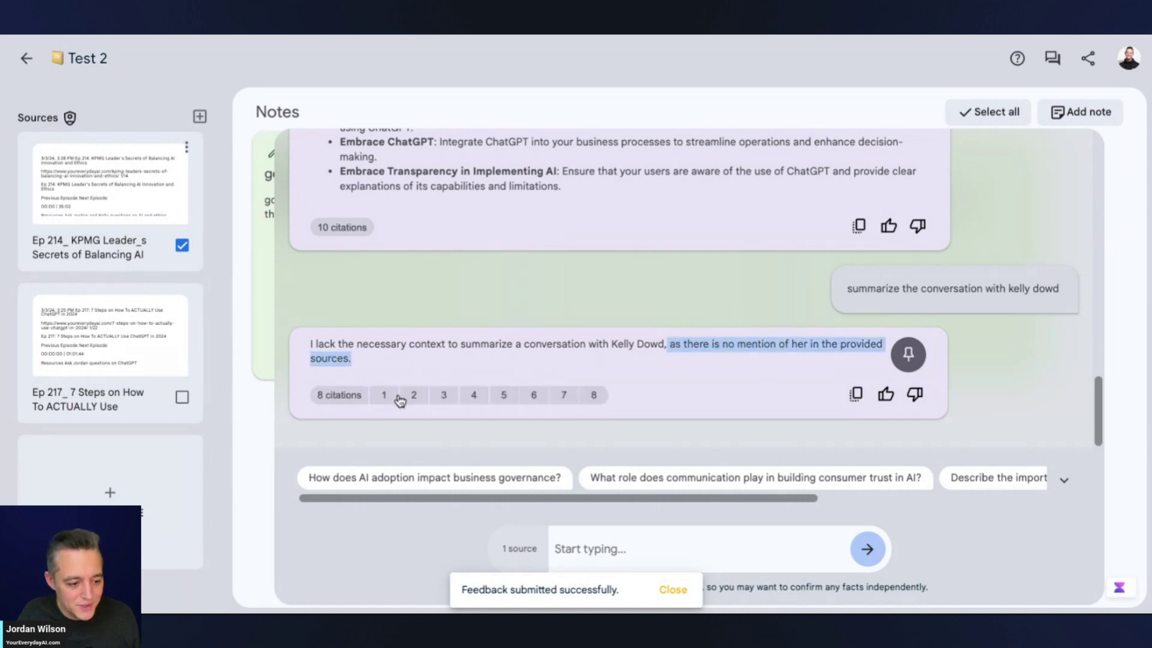
click(413, 395)
scroll(303, 498, up, 1)
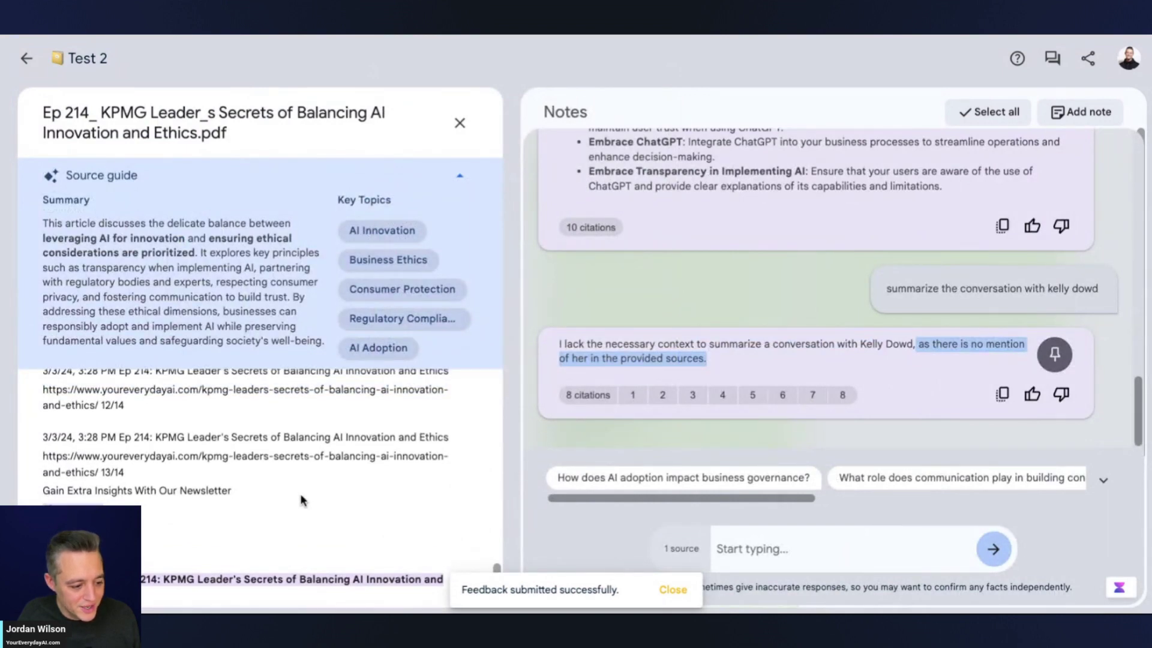
scroll(303, 500, up, 5)
click(674, 396)
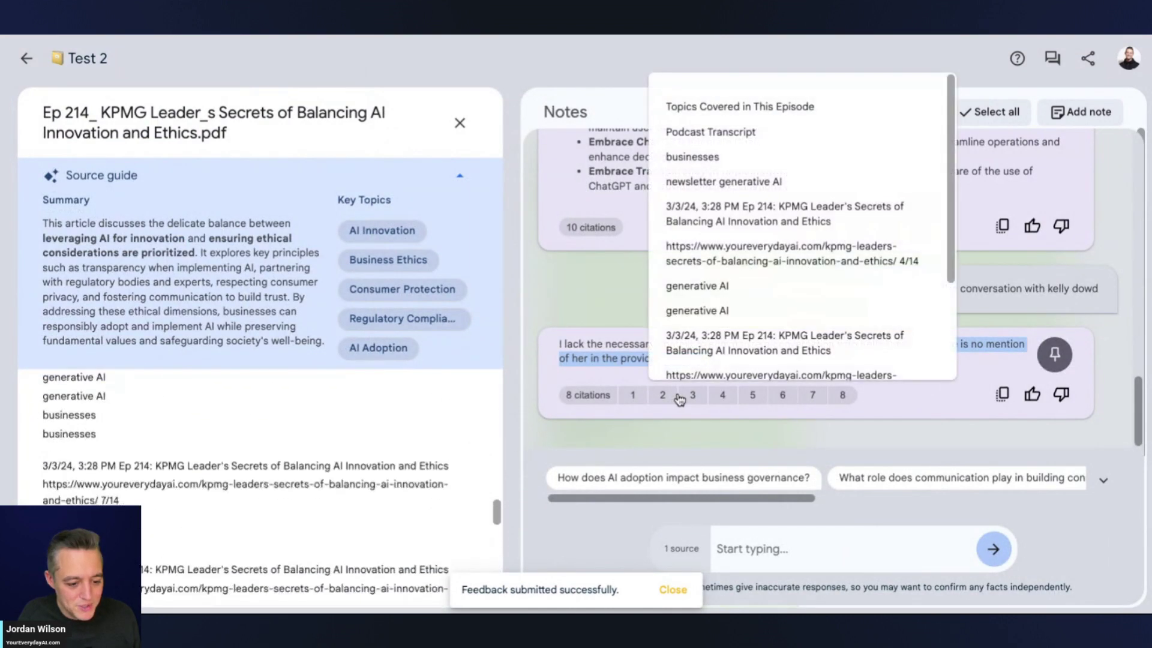
click(695, 398)
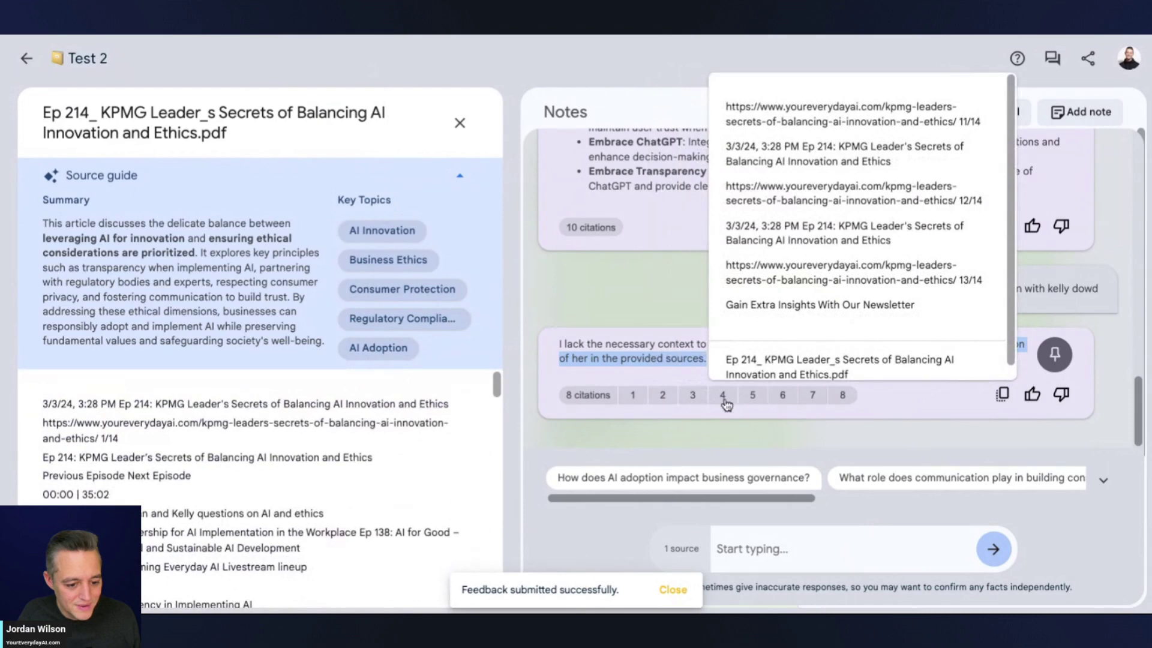
click(747, 397)
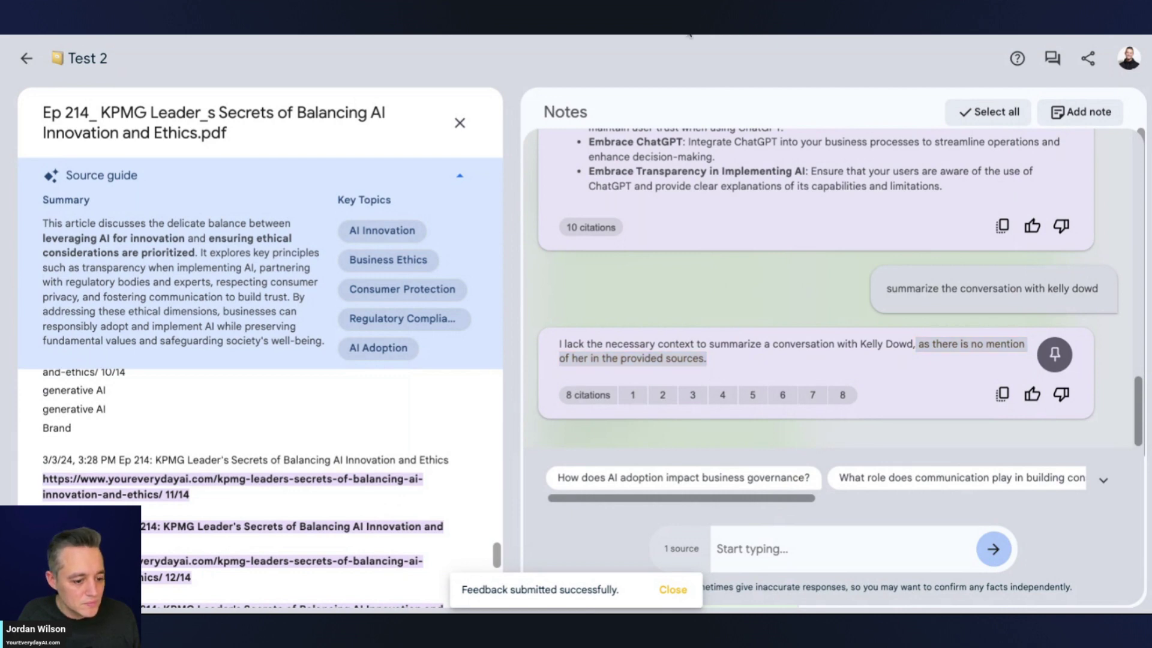
Search the Everyday AI episode transcript for the guest's name, highlight the matches, then return to NotebookLM
click(688, 34)
scroll(337, 361, down, 9)
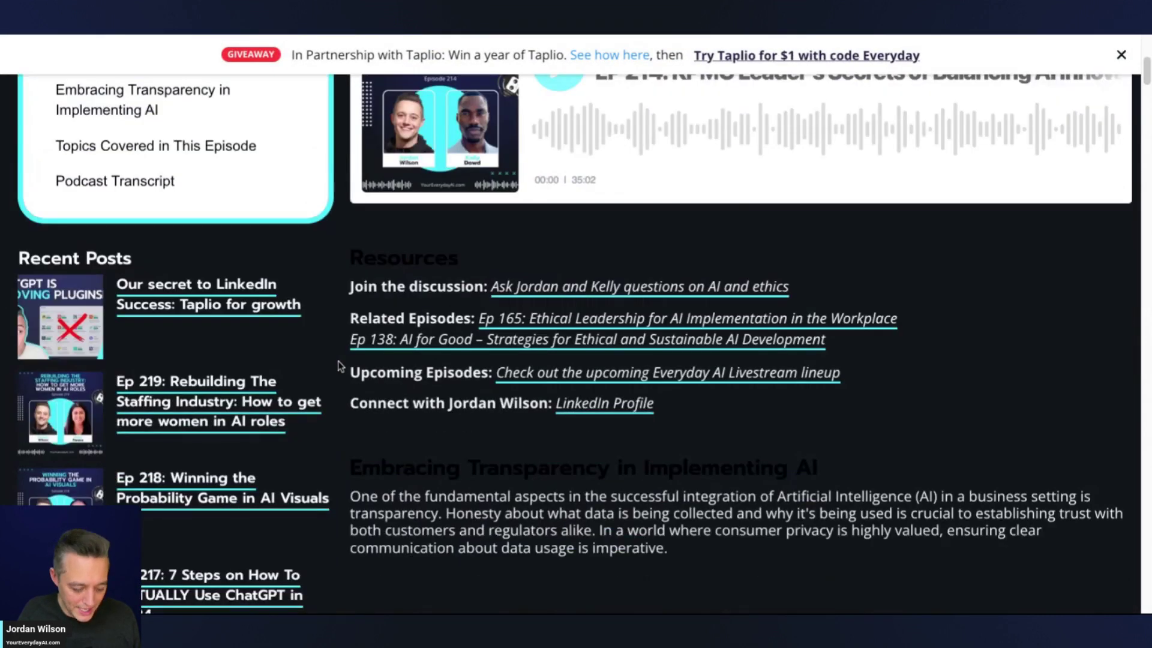
key(ctrl+f)
text(kelly)
key(Return)
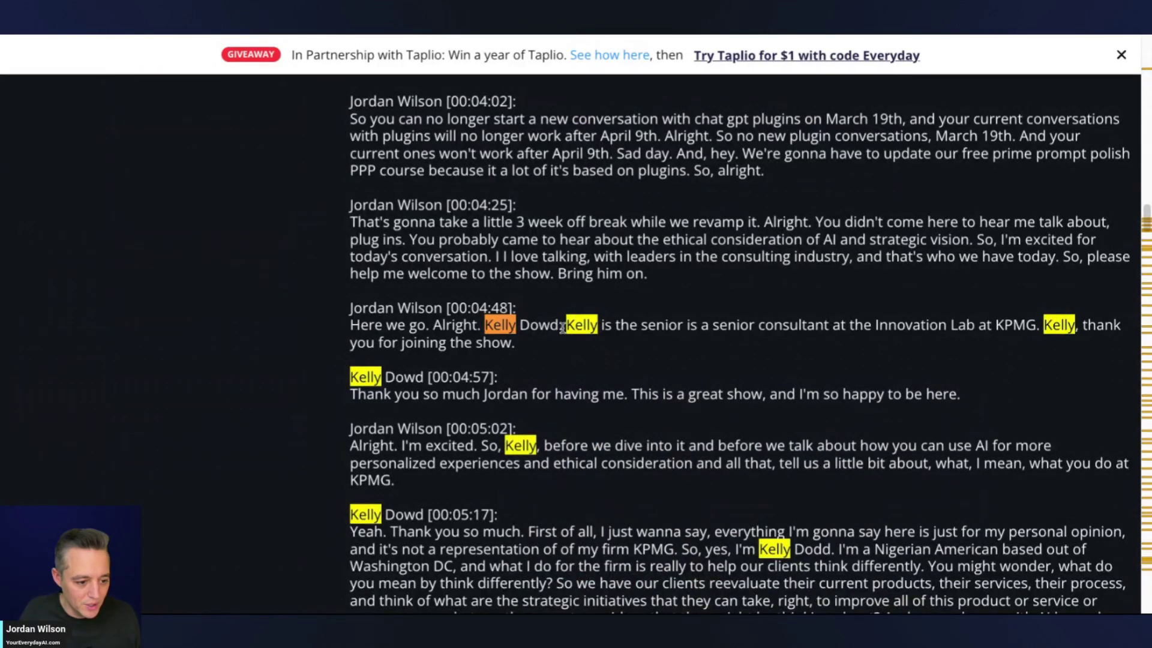
drag(562, 327, 486, 322)
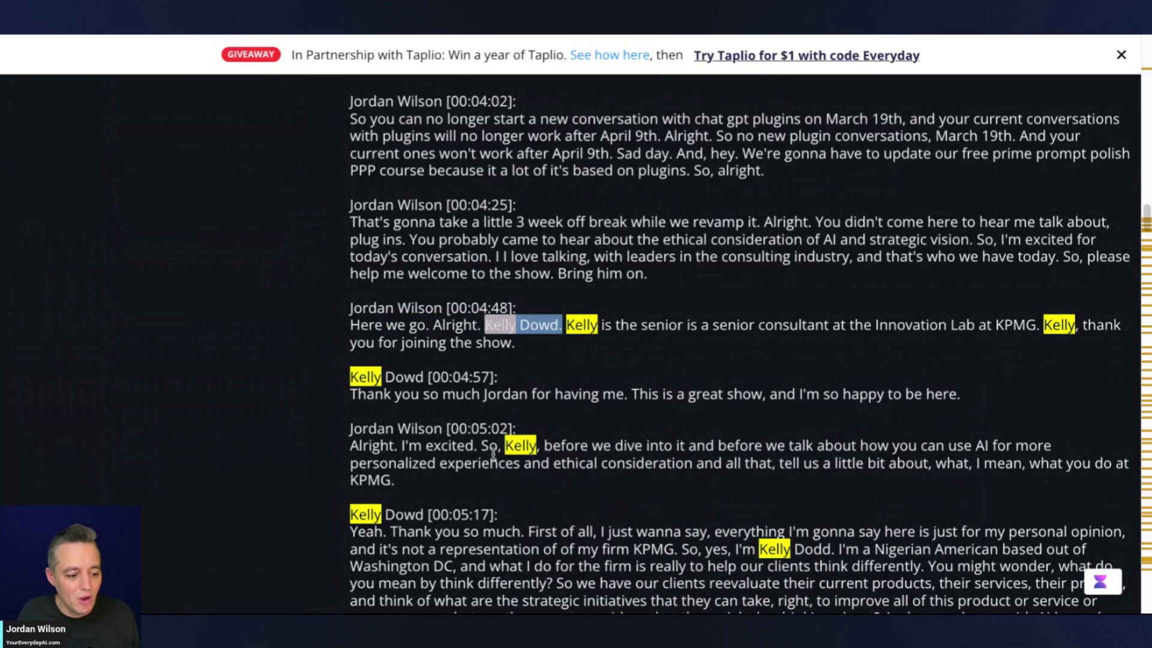
scroll(493, 454, down, 1)
drag(498, 503, 348, 503)
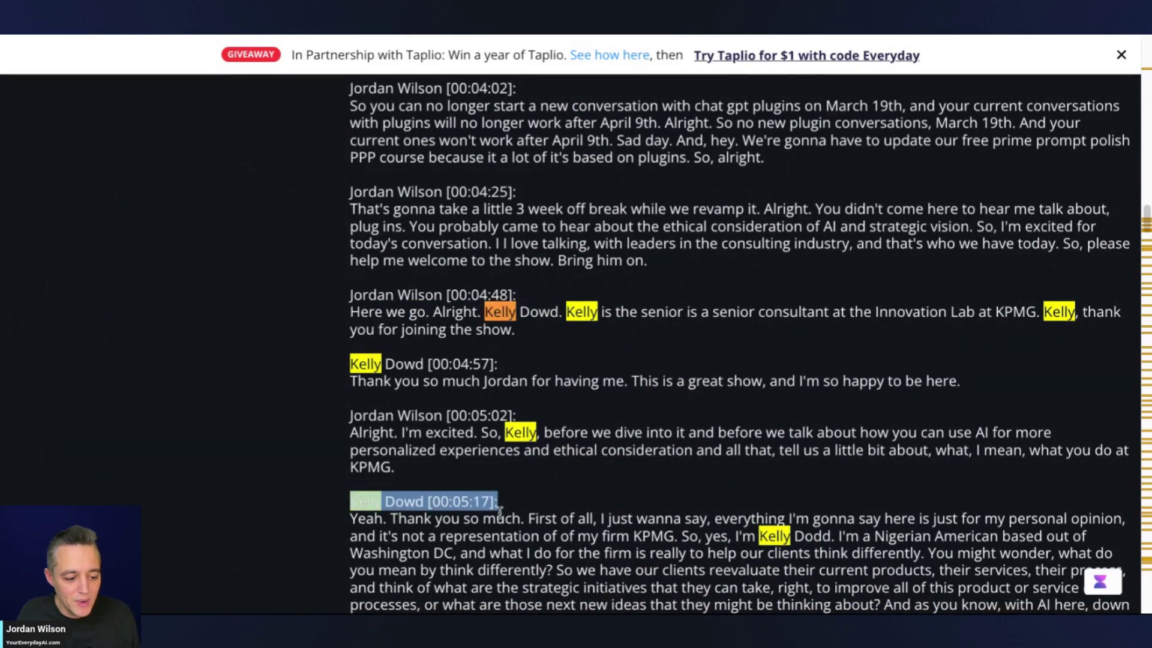
scroll(499, 511, down, 10)
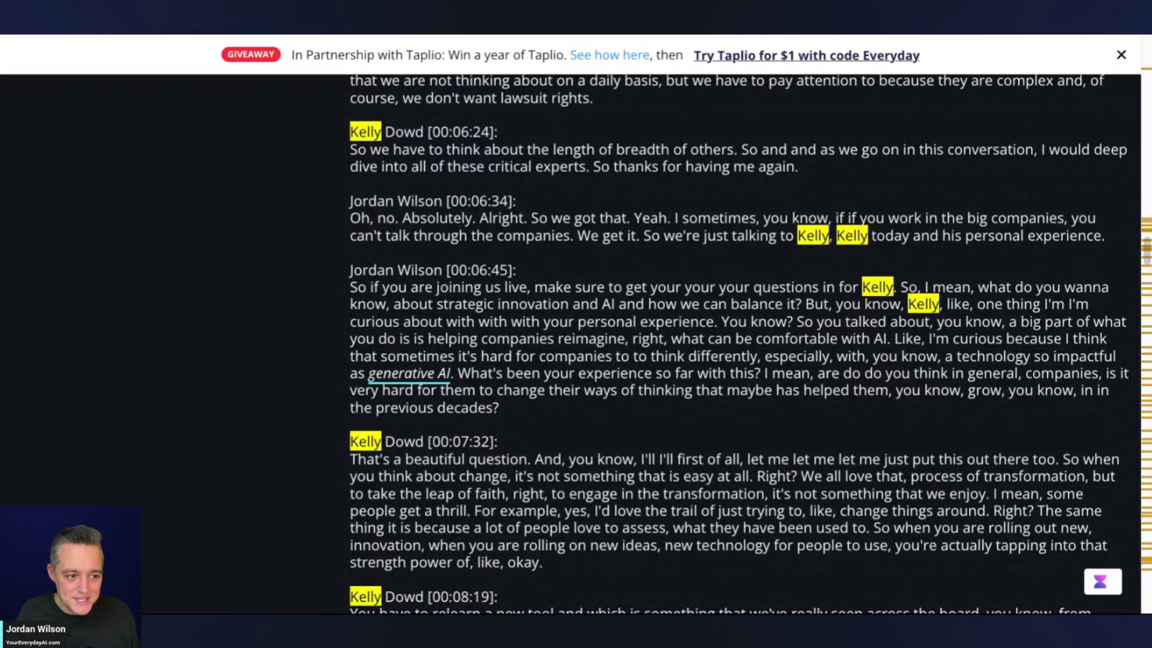
key(ctrl+Tab)
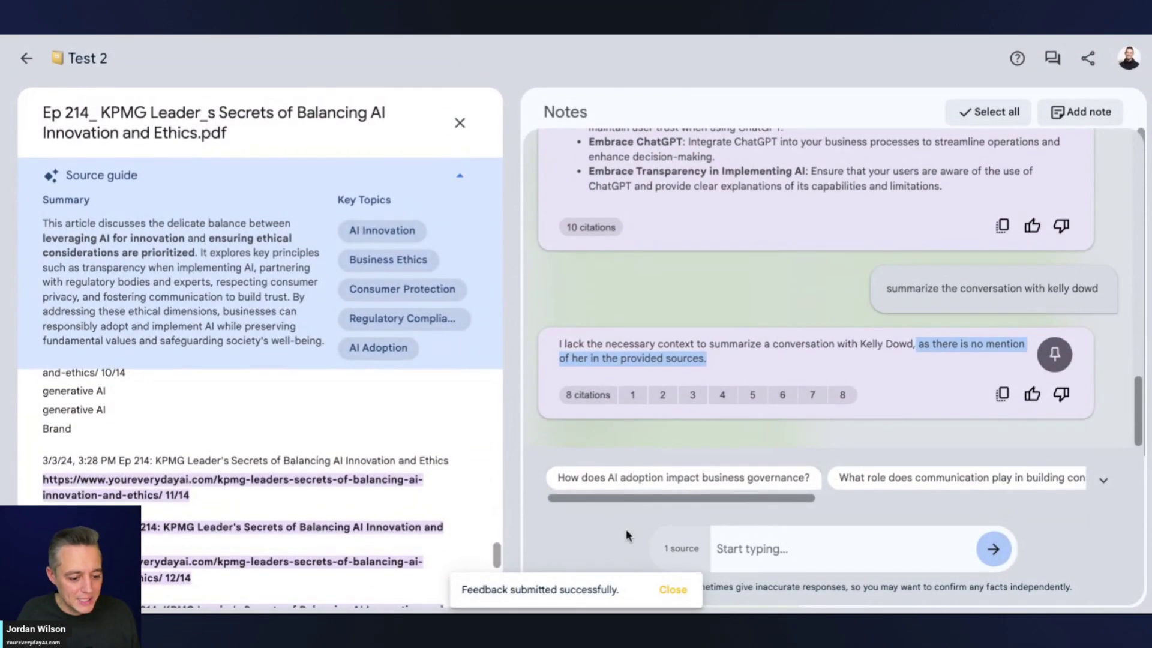
Ask the notebook to 'summarize this document focusing on the main points'
click(776, 549)
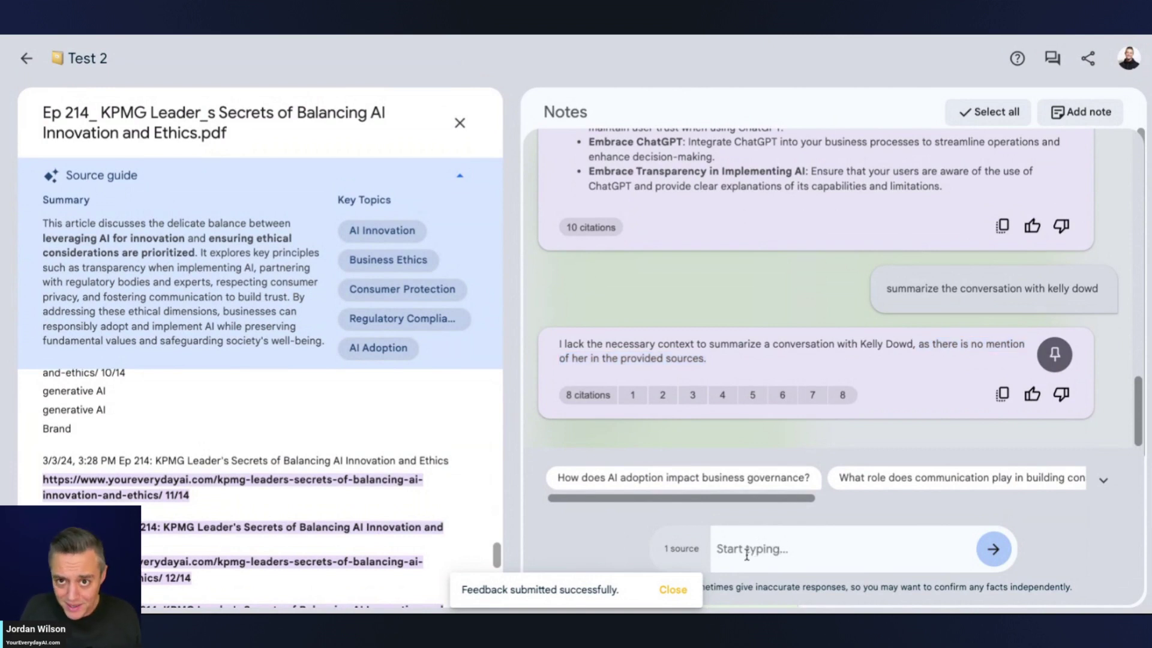
text(s)
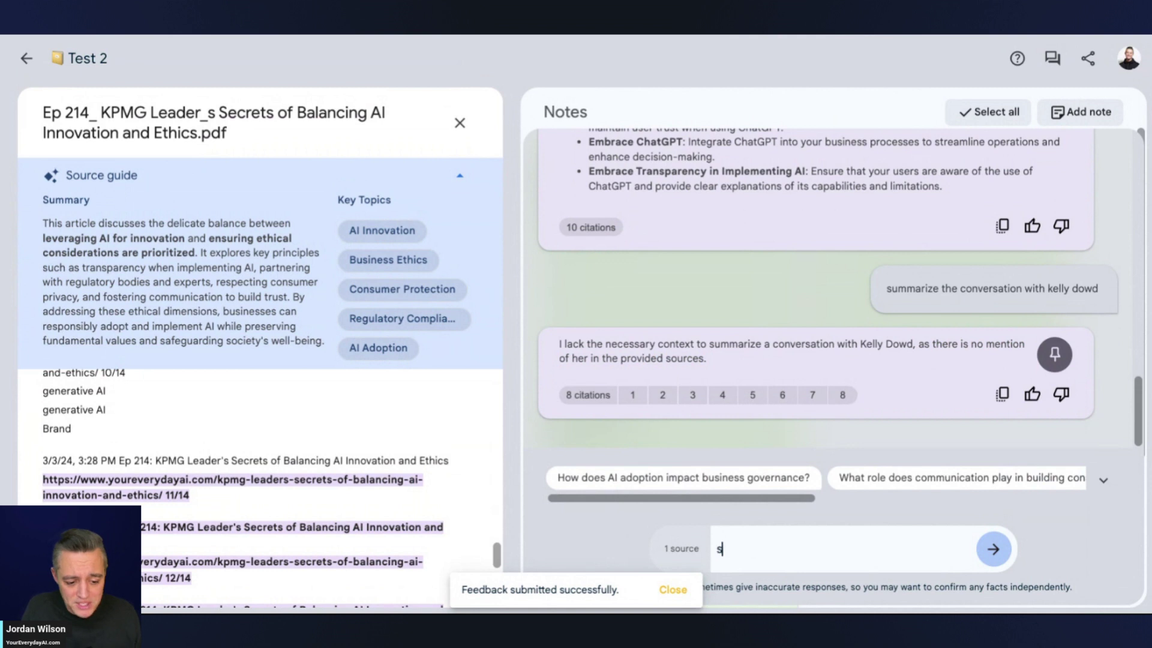
text(ummarize this docume)
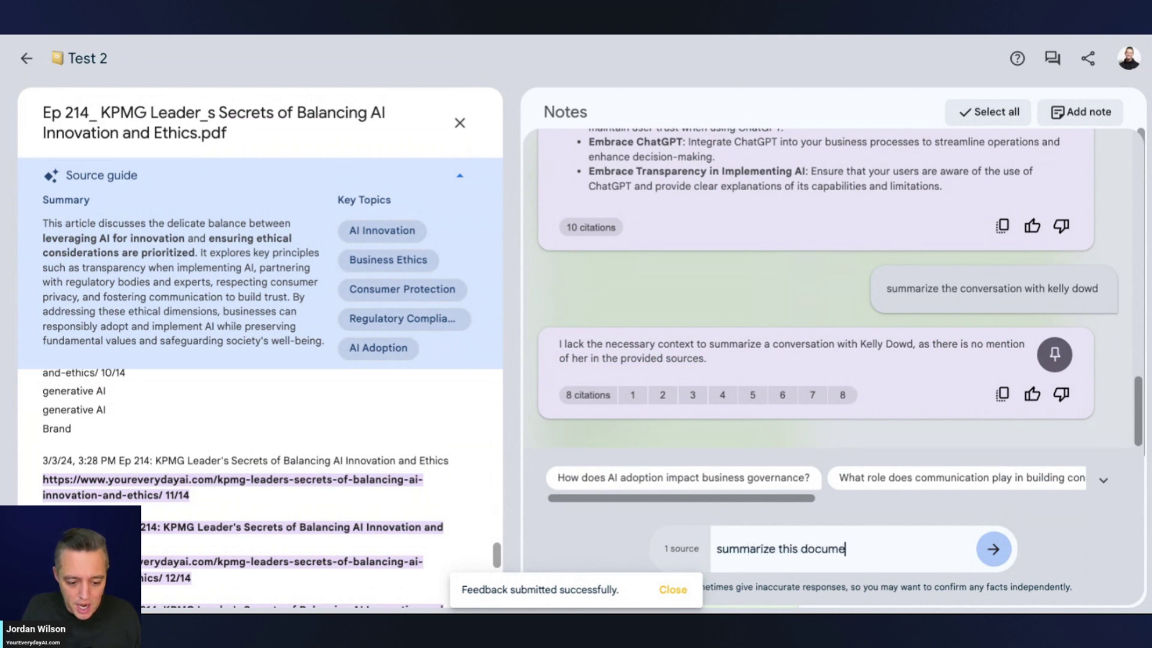
text(nt focusing on h)
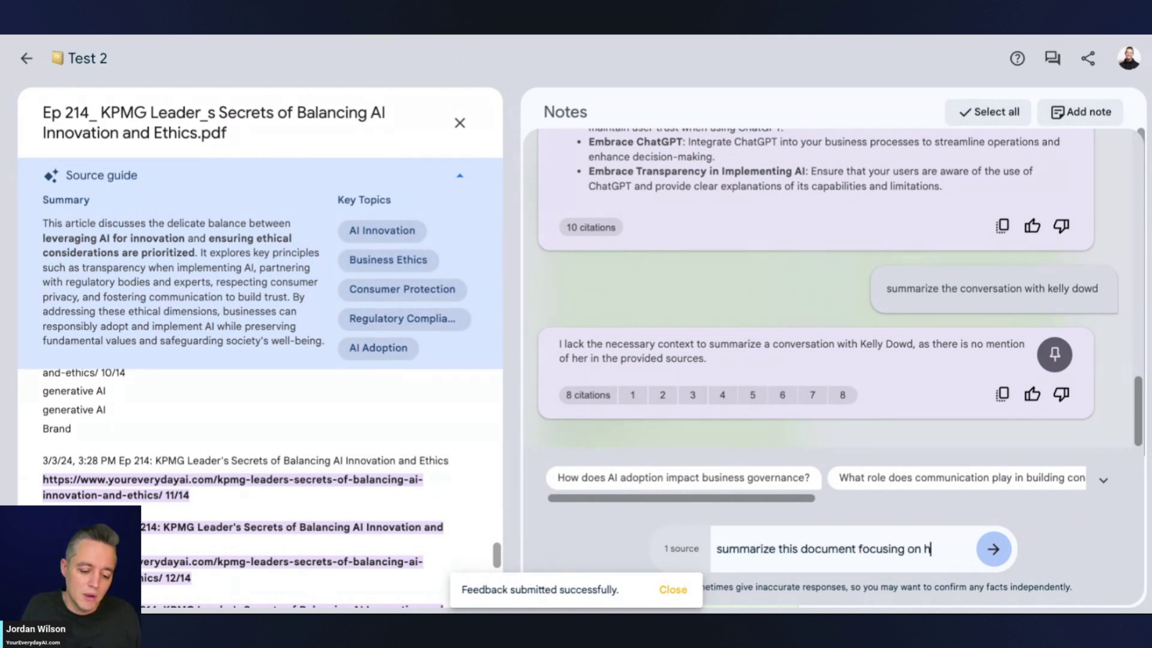
text(ighe main points)
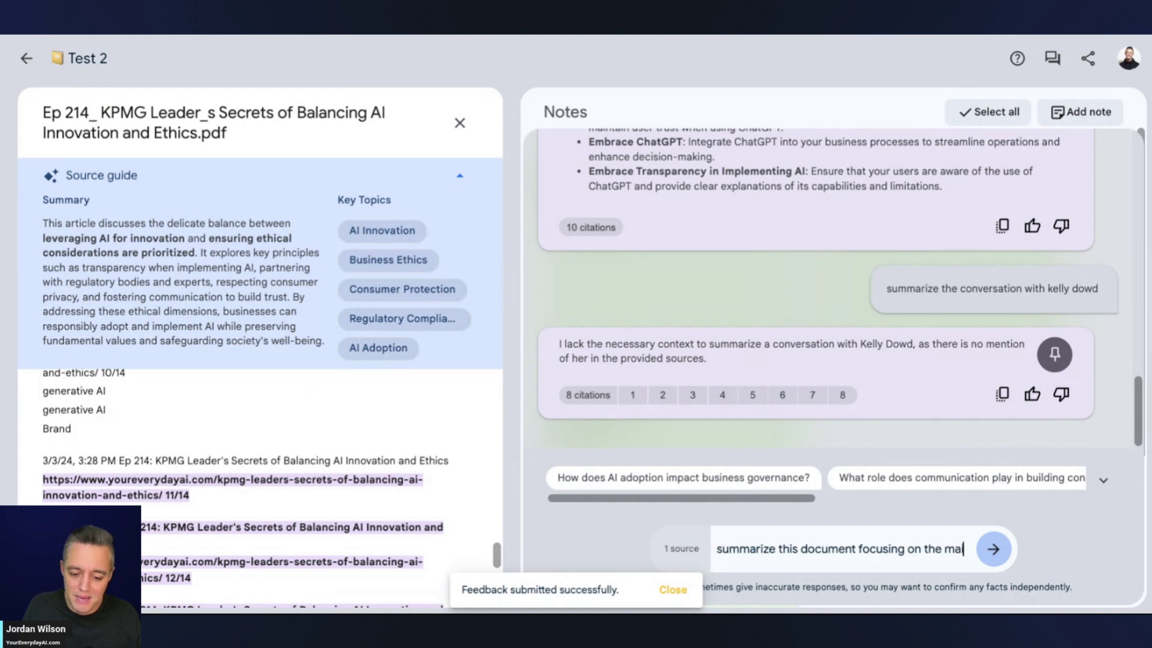
key(ctrl+a)
key(Return)
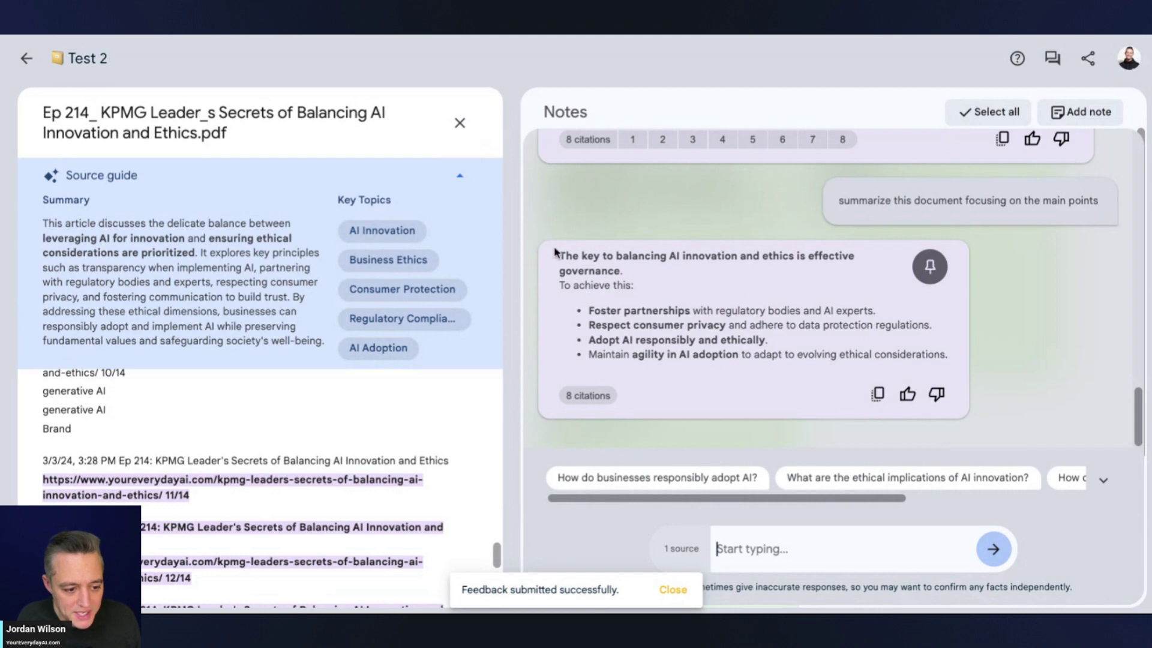
Highlight the summary's opening sentence about effective governance, then deselect it
drag(559, 256, 619, 271)
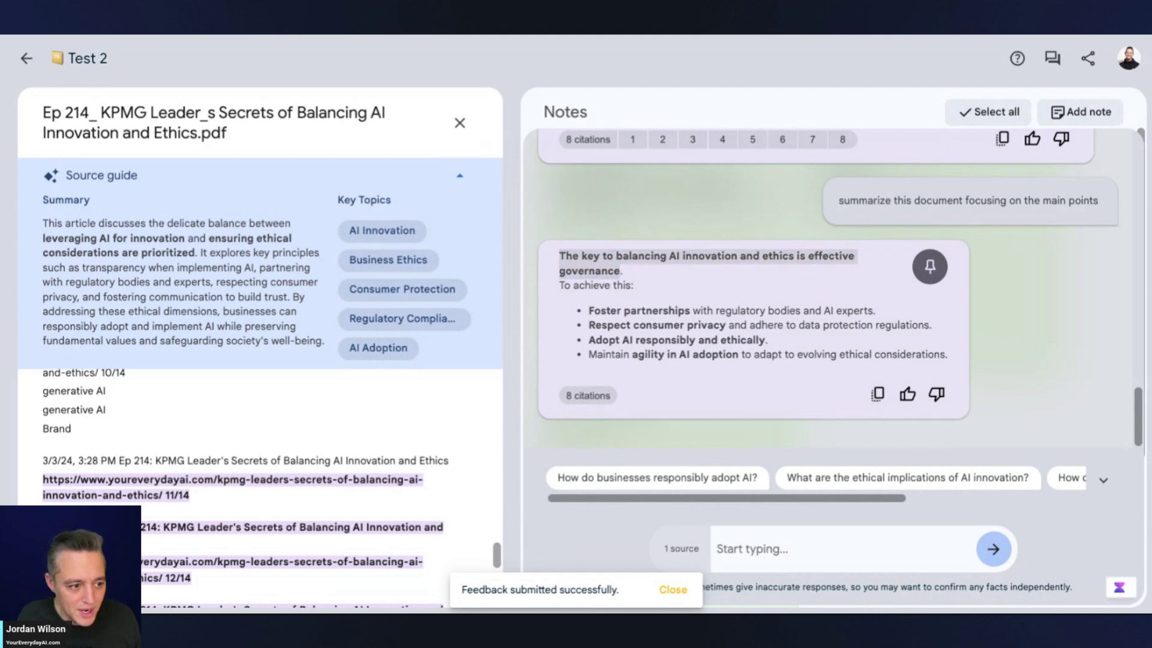
click(658, 306)
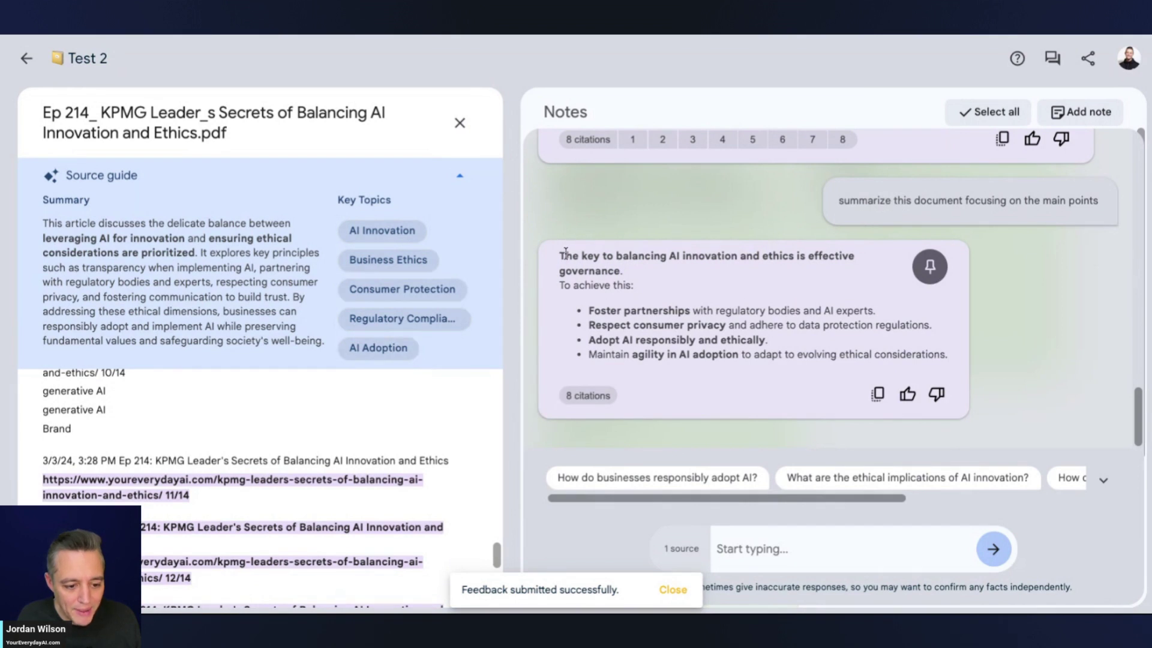
drag(562, 256, 661, 287)
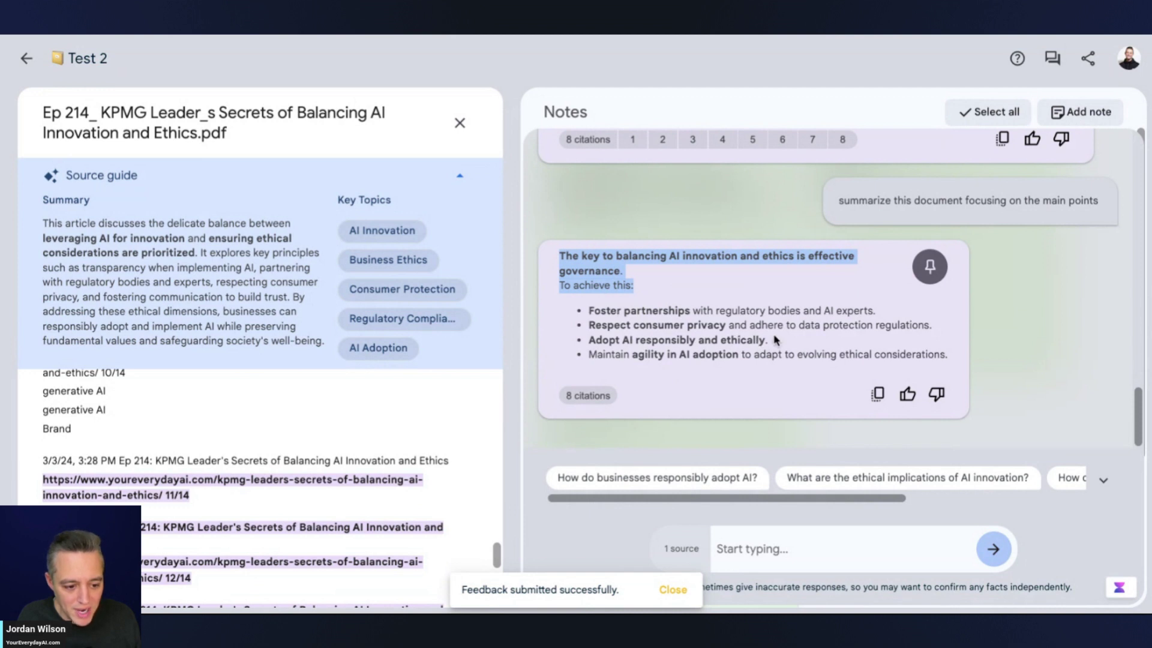
click(792, 543)
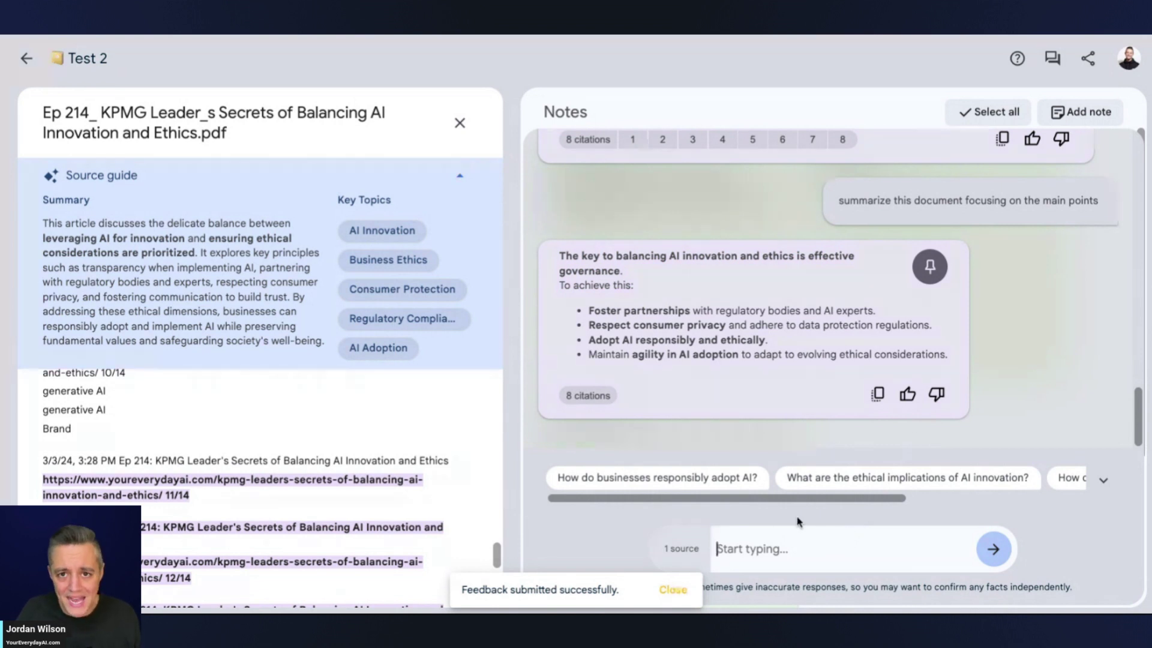
Ask 'what brands or use-cases were talked about in this document?'
text(what)
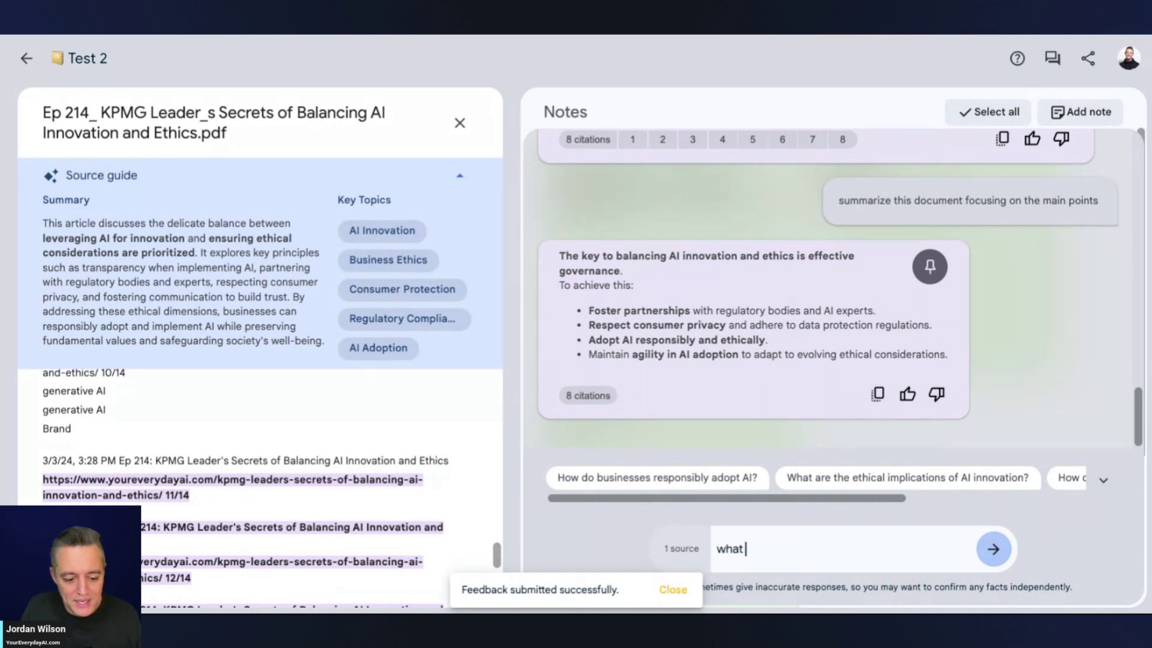
text( brands)
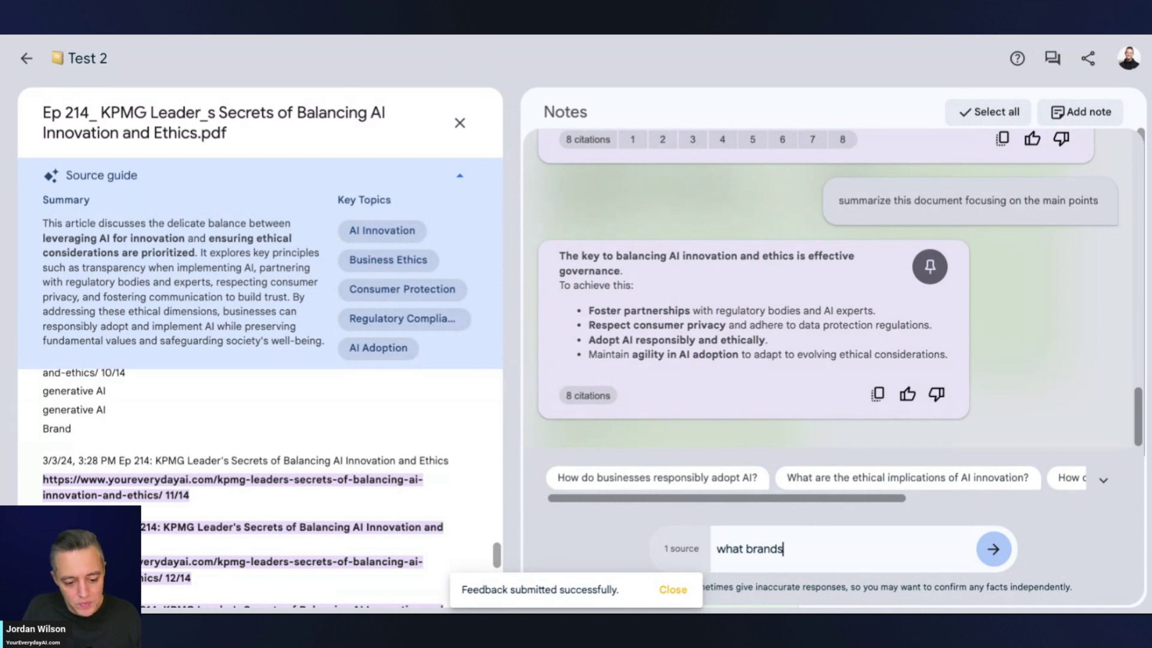
text( or use-cases w)
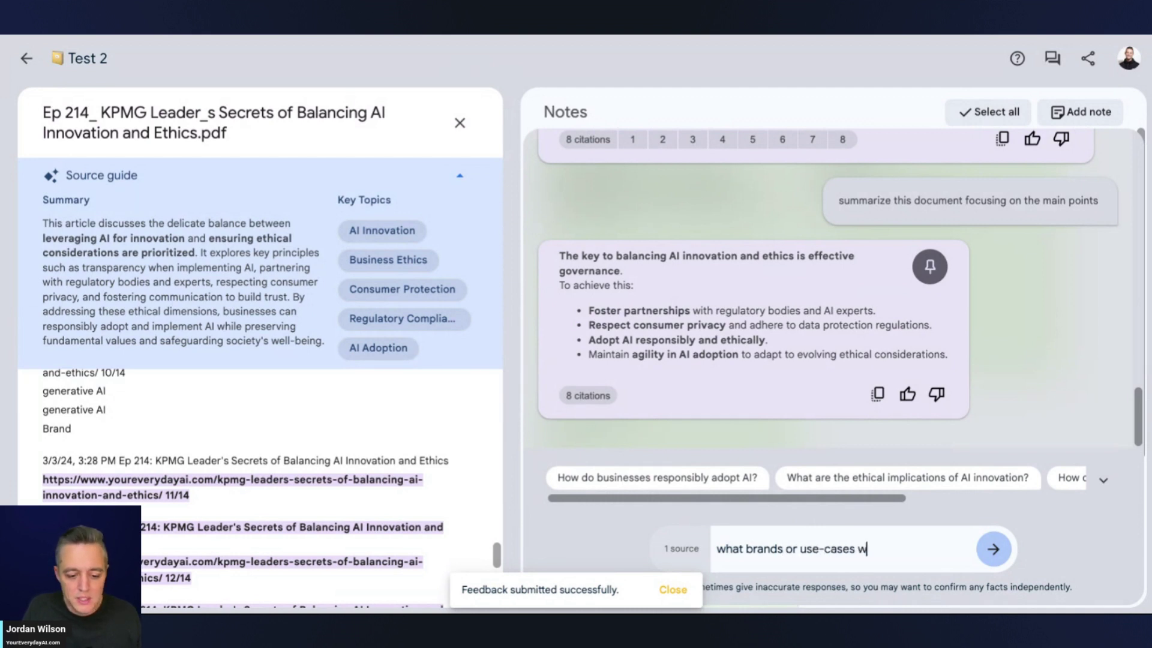
text(ere talked about in this)
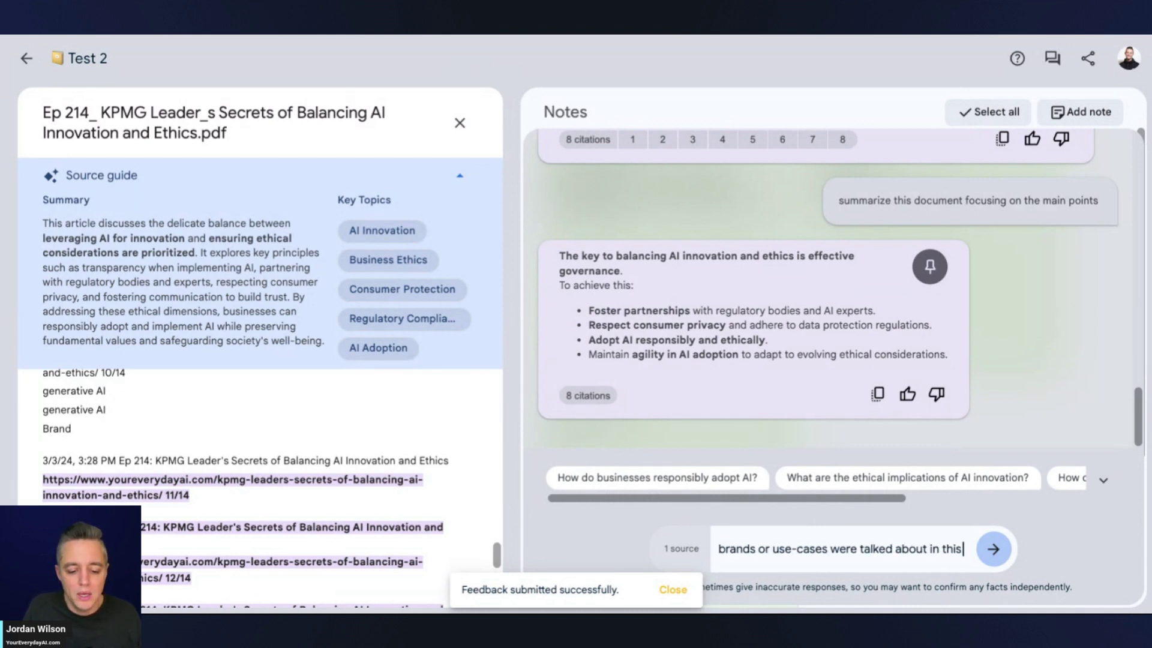
text( do)
key(BackSpace)
key(BackSpace)
key(BackSpace)
text(doc)
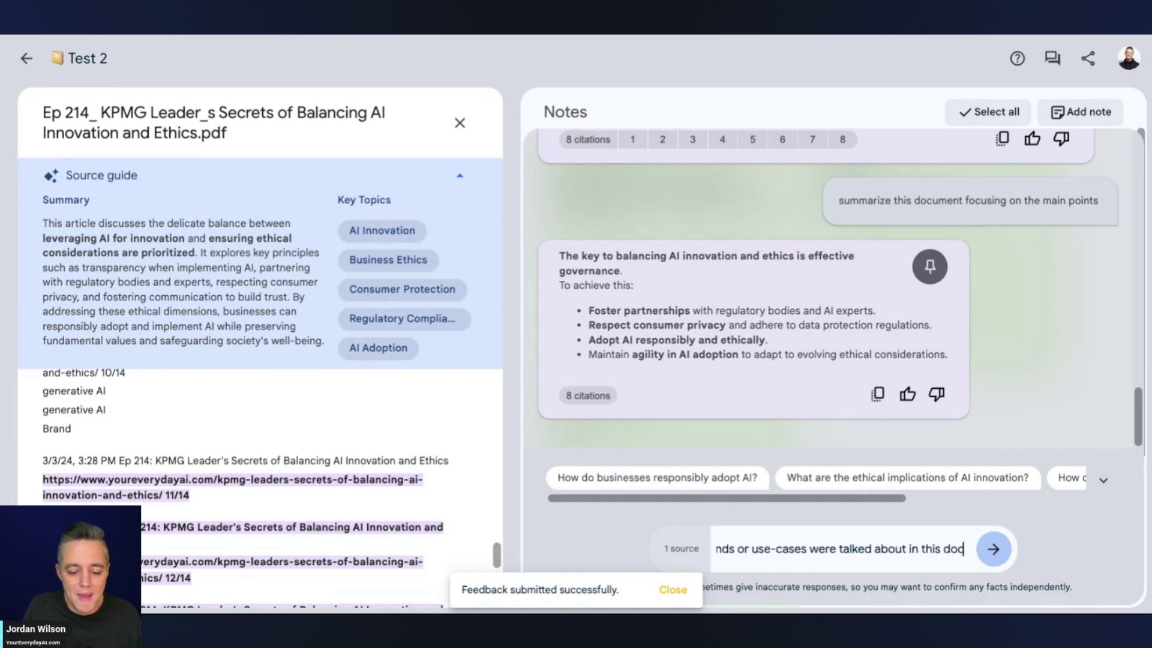
text(ument?)
key(Return)
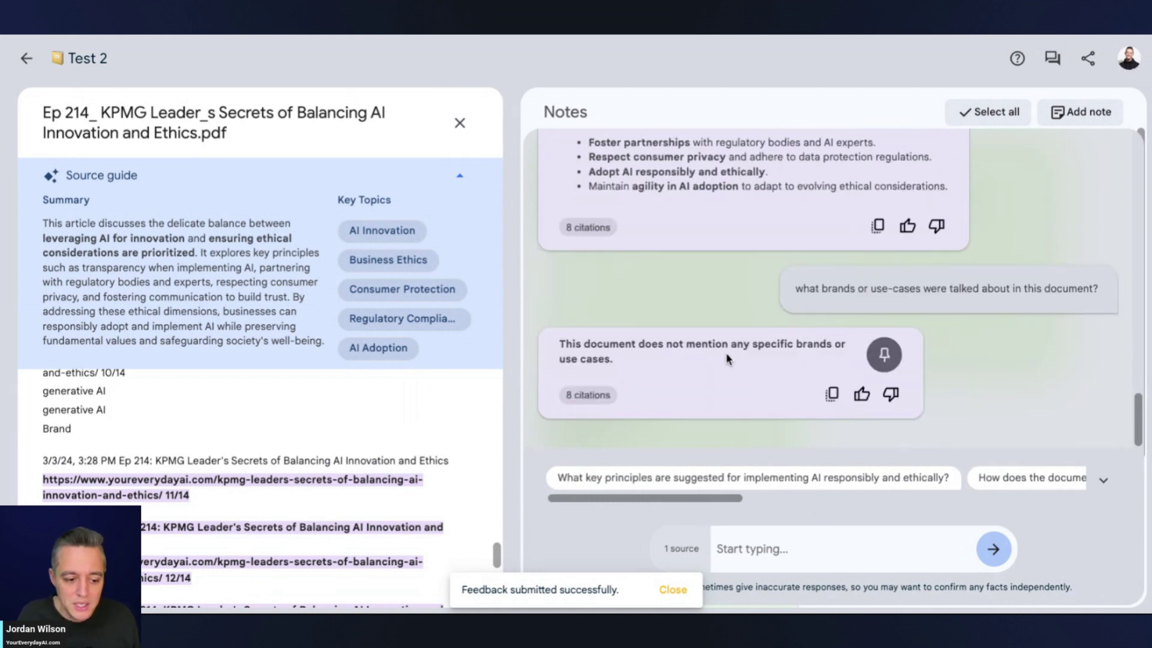
Review the no-brands reply and view citations 4, 5 and 8 in the source
drag(607, 357, 587, 343)
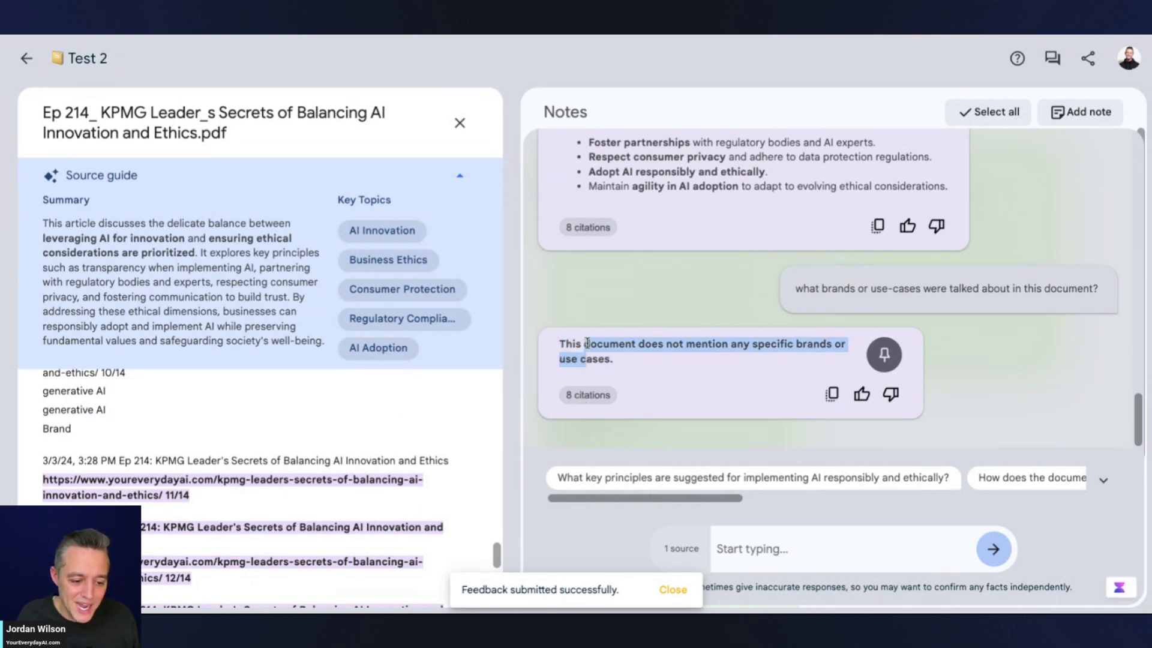
click(704, 357)
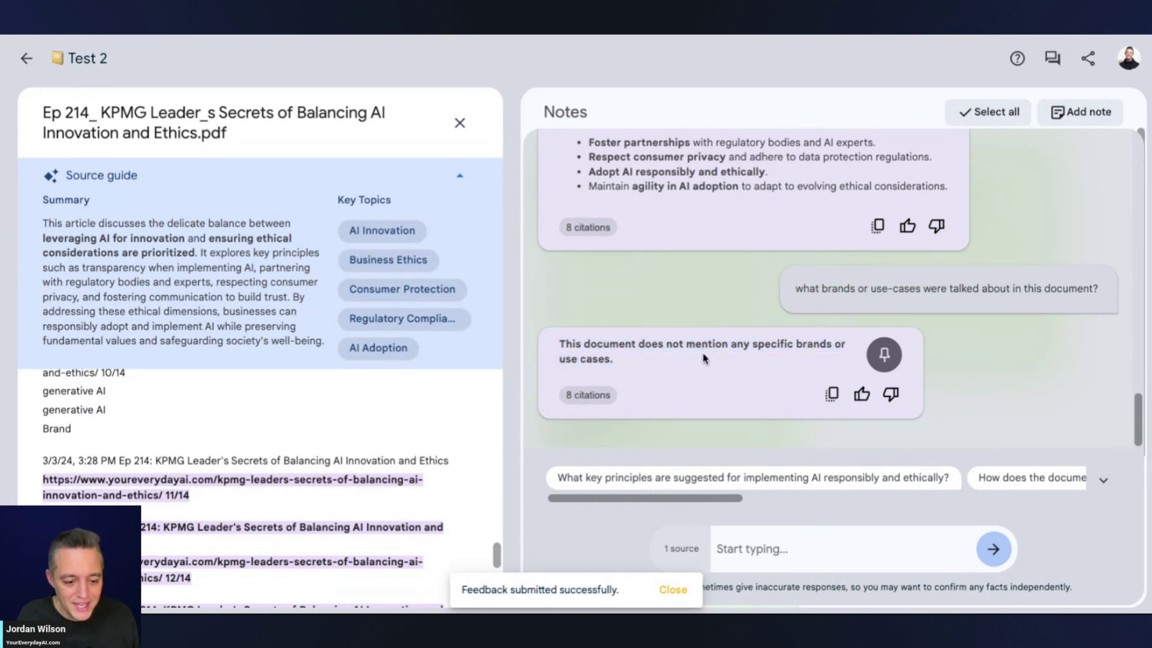
mouse_move(599, 403)
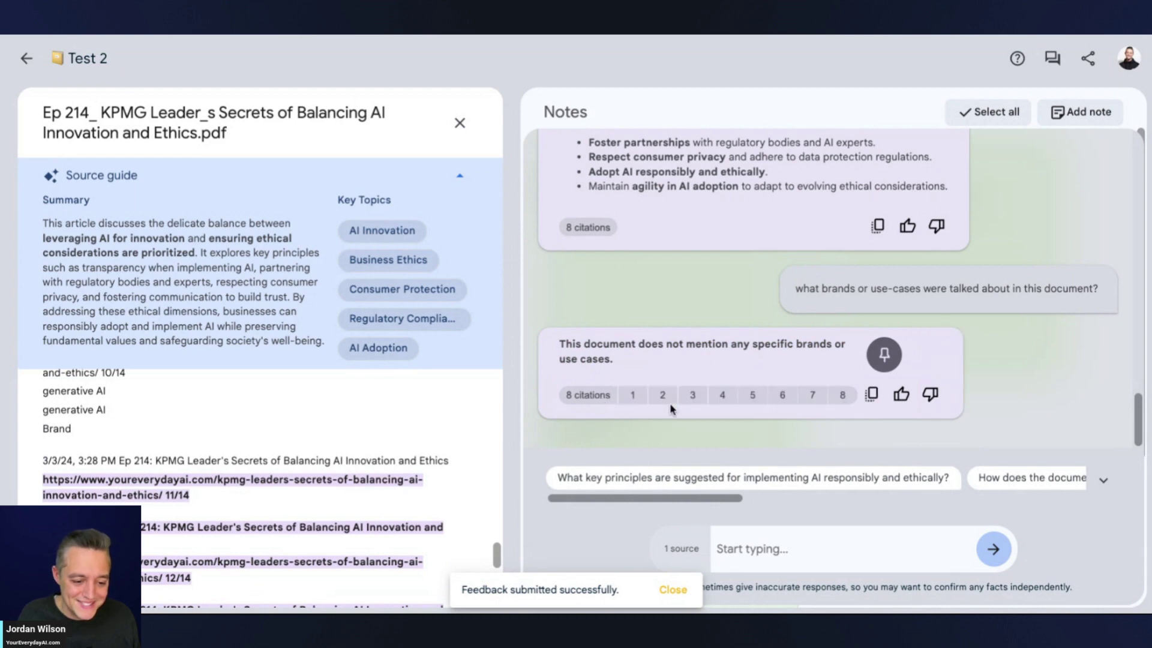
click(725, 403)
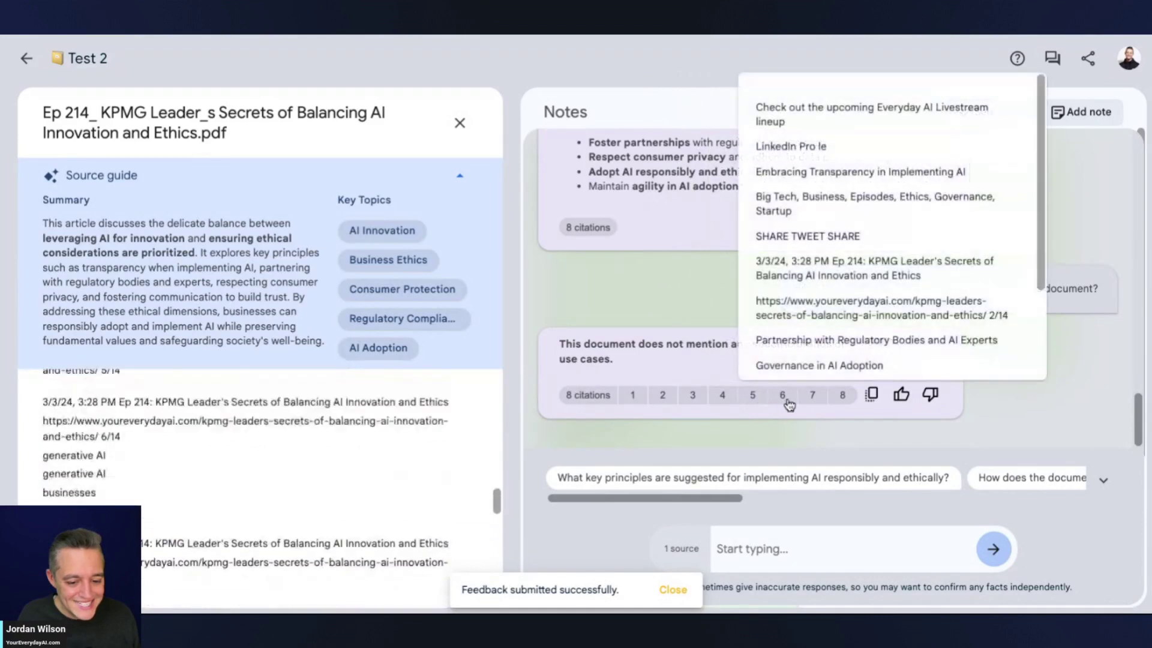
click(754, 399)
click(849, 407)
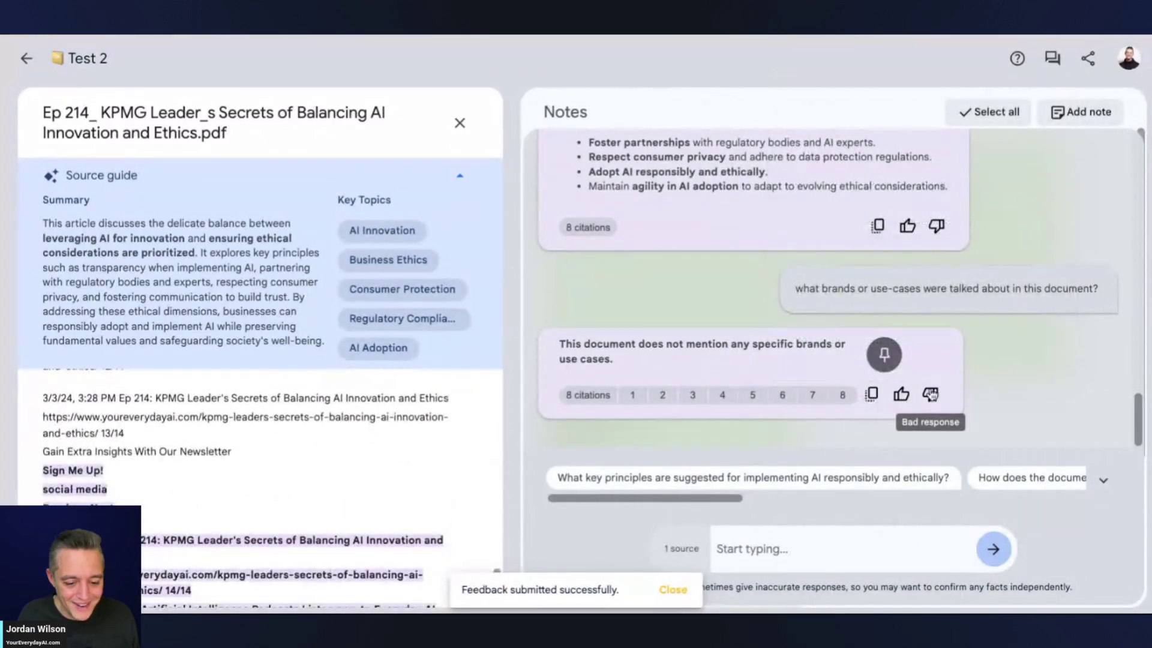
Rate the no-brands reply thumbs-down with reason 'Failed to answer'
click(930, 395)
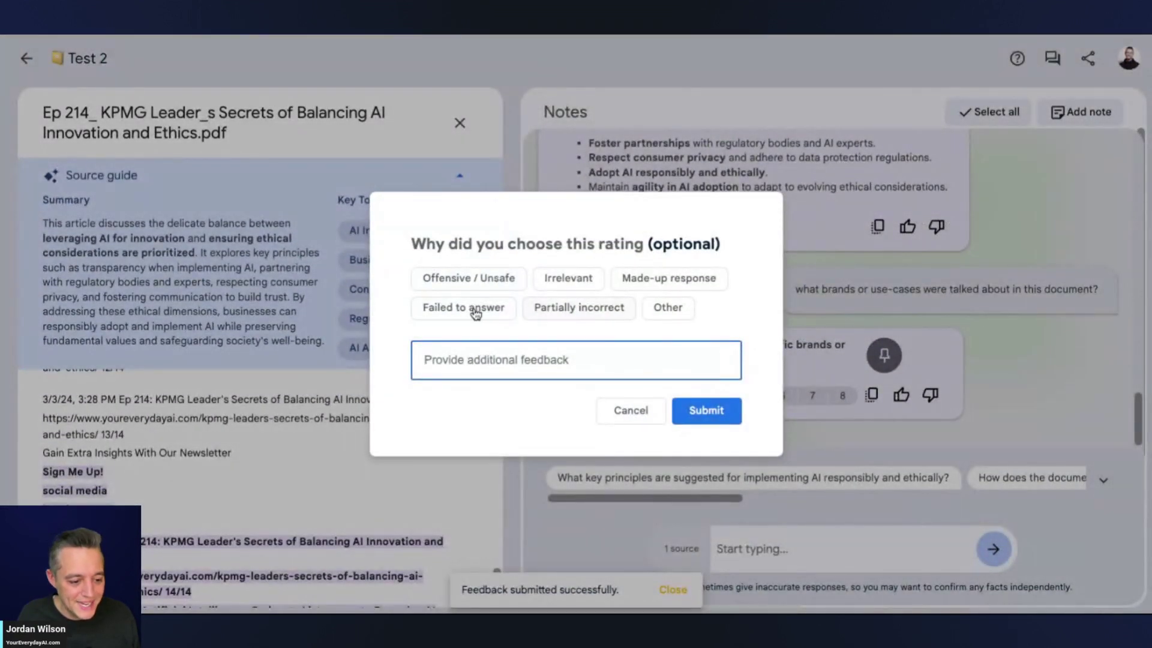
click(473, 313)
click(706, 410)
Re-send the same brands question and review the repeated no-brands reply
triple_click(936, 291)
key(ctrl+c)
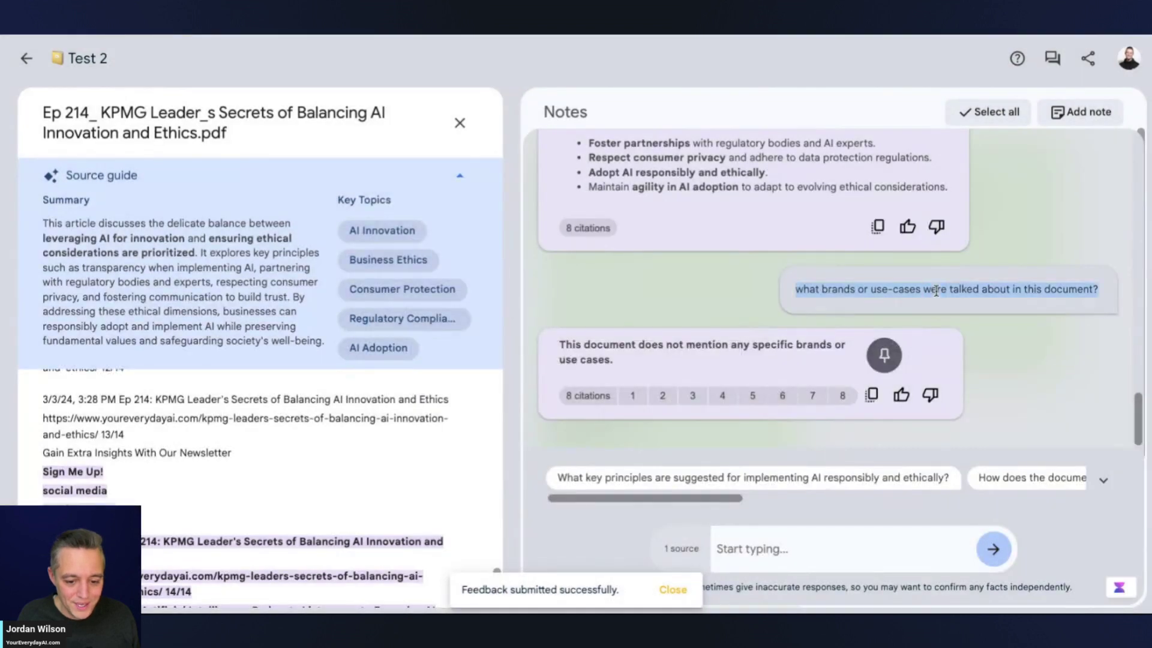
click(809, 555)
key(ctrl+v)
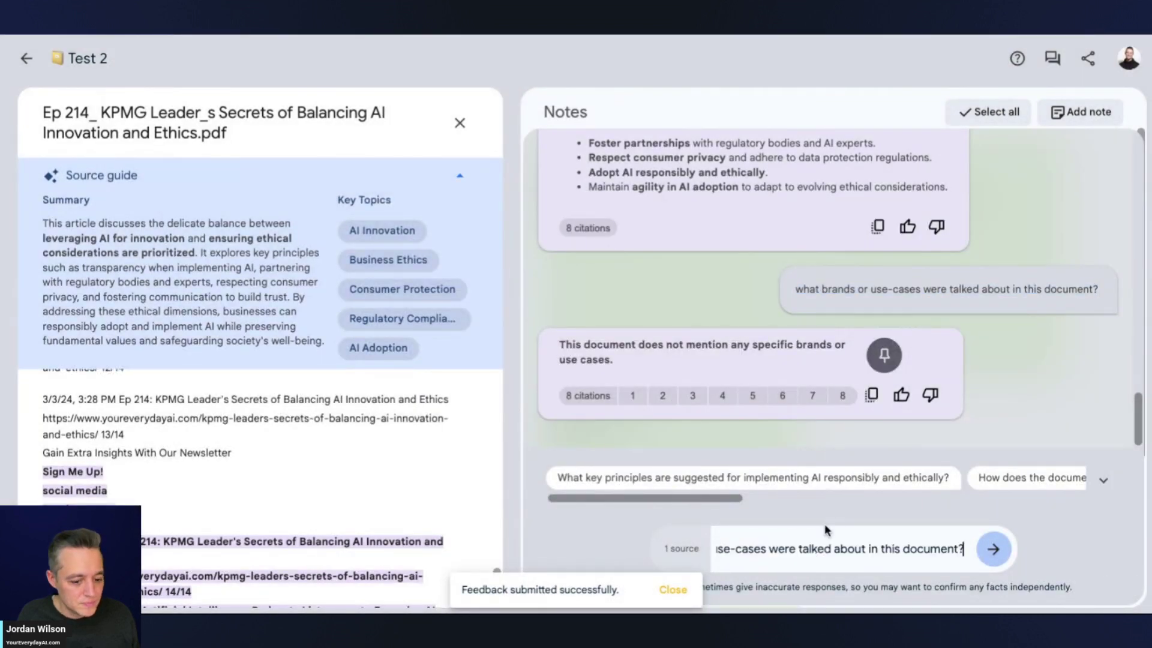
key(Return)
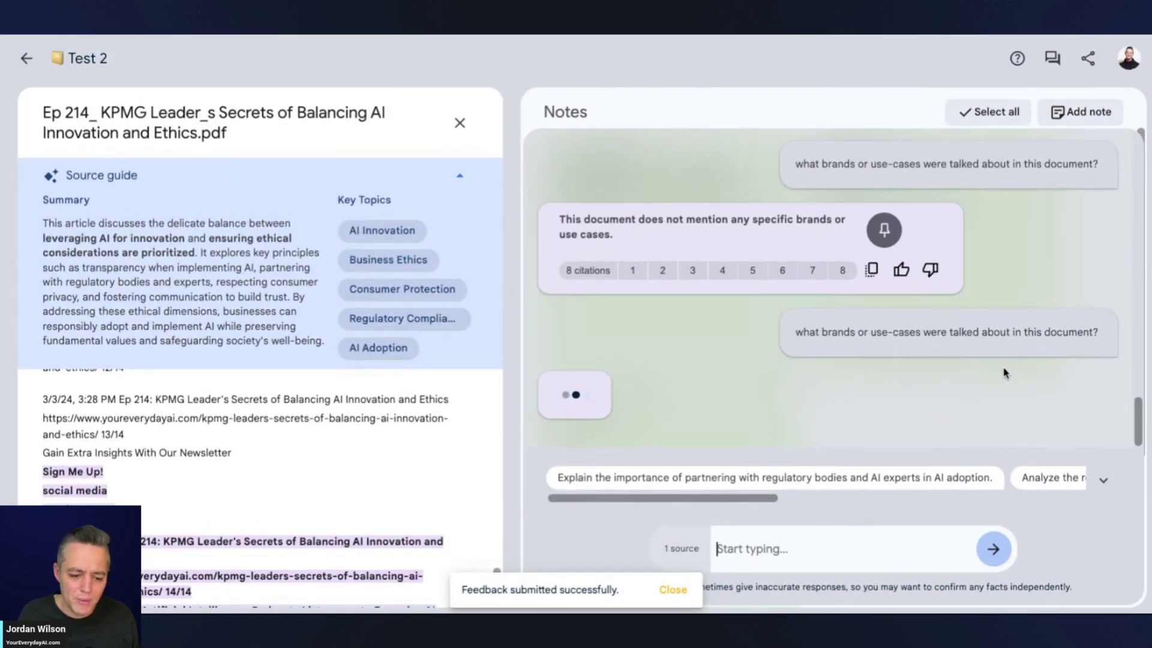
scroll(239, 413, down, 2)
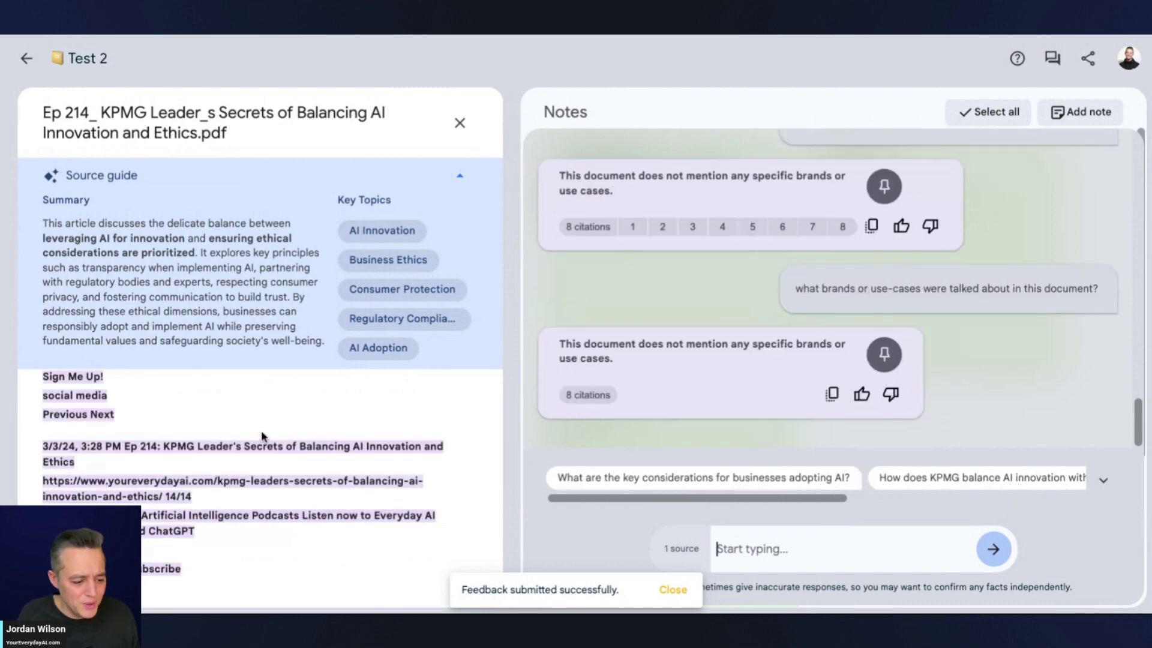
scroll(254, 436, down, 5)
scroll(254, 441, up, 3)
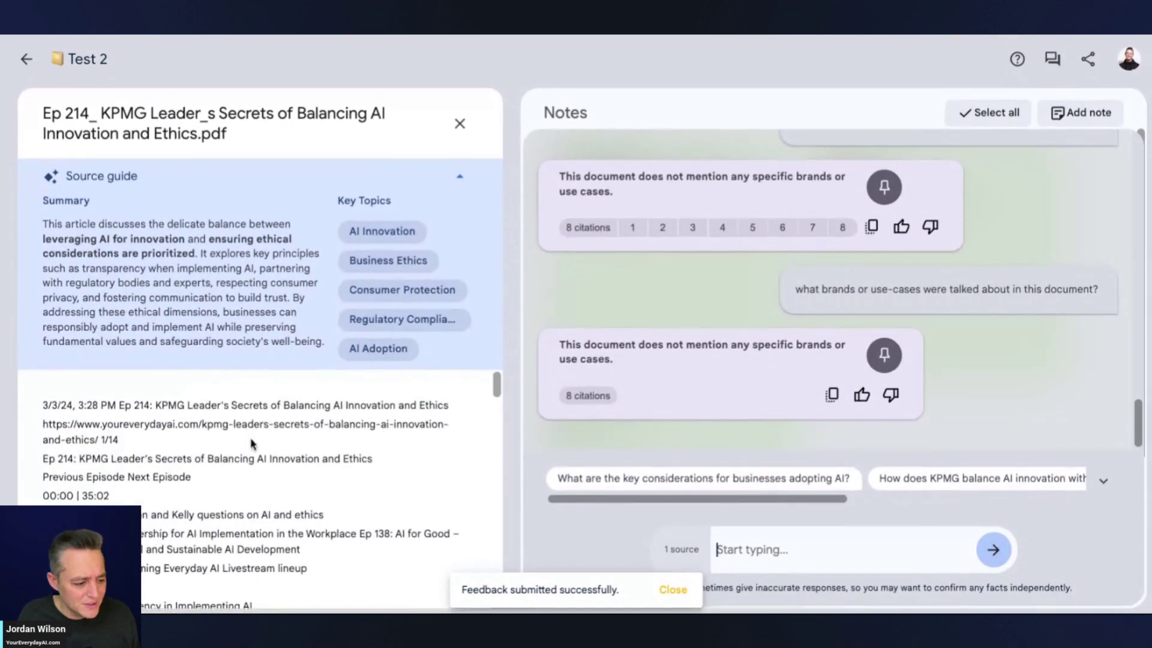
scroll(254, 442, down, 3)
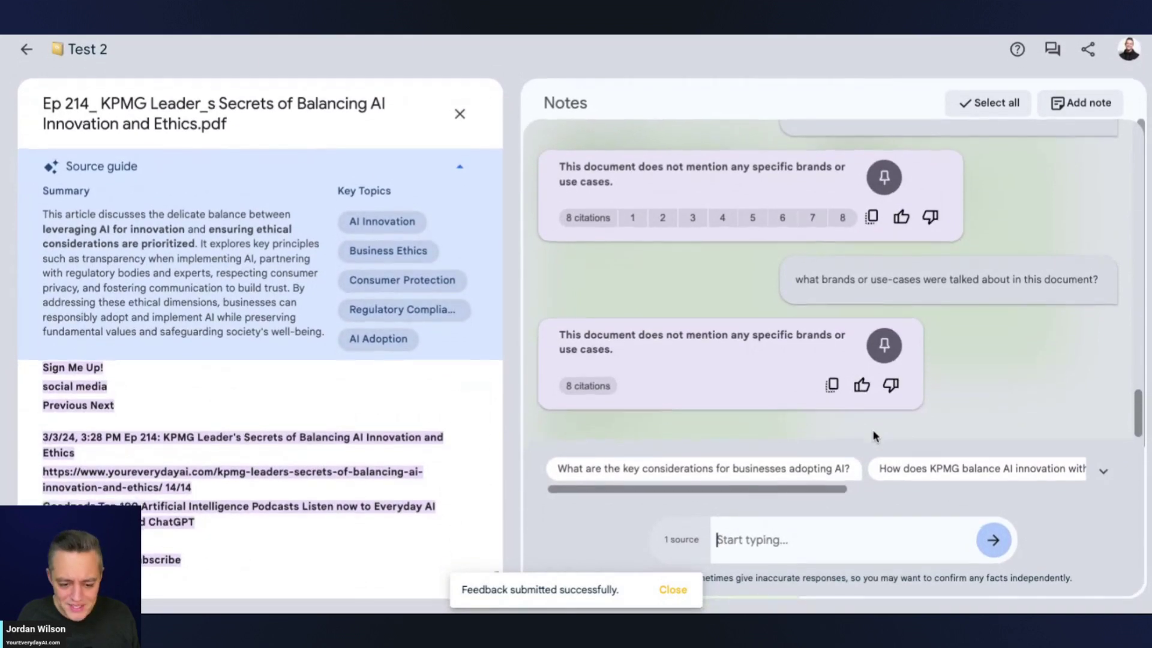
triple_click(599, 348)
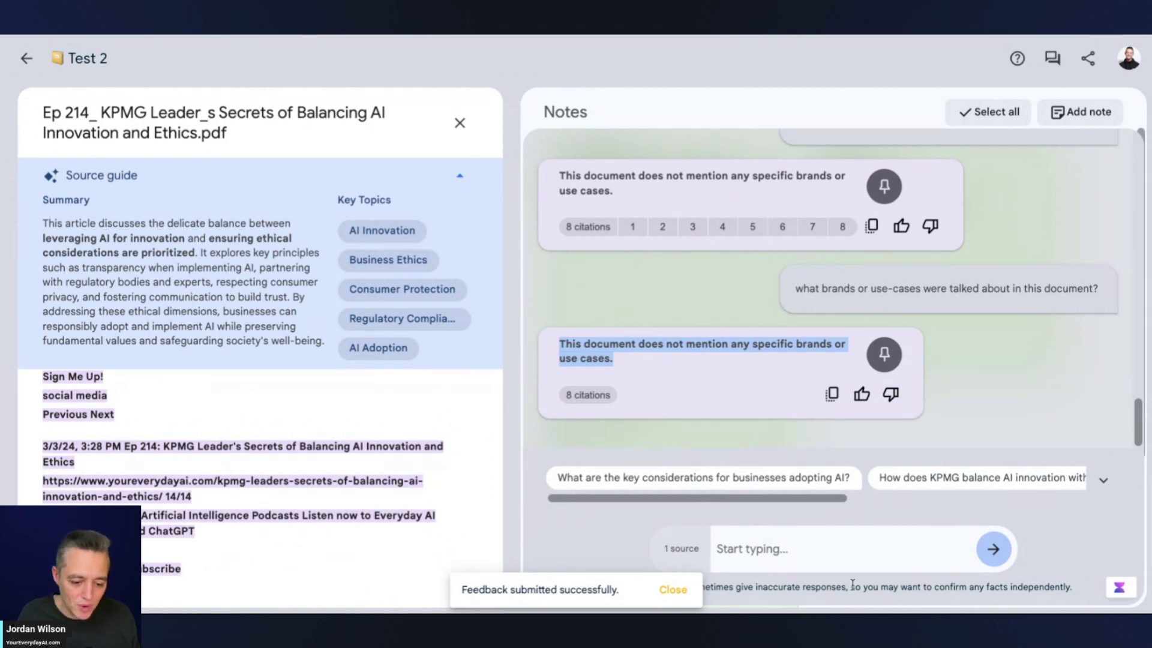
click(858, 559)
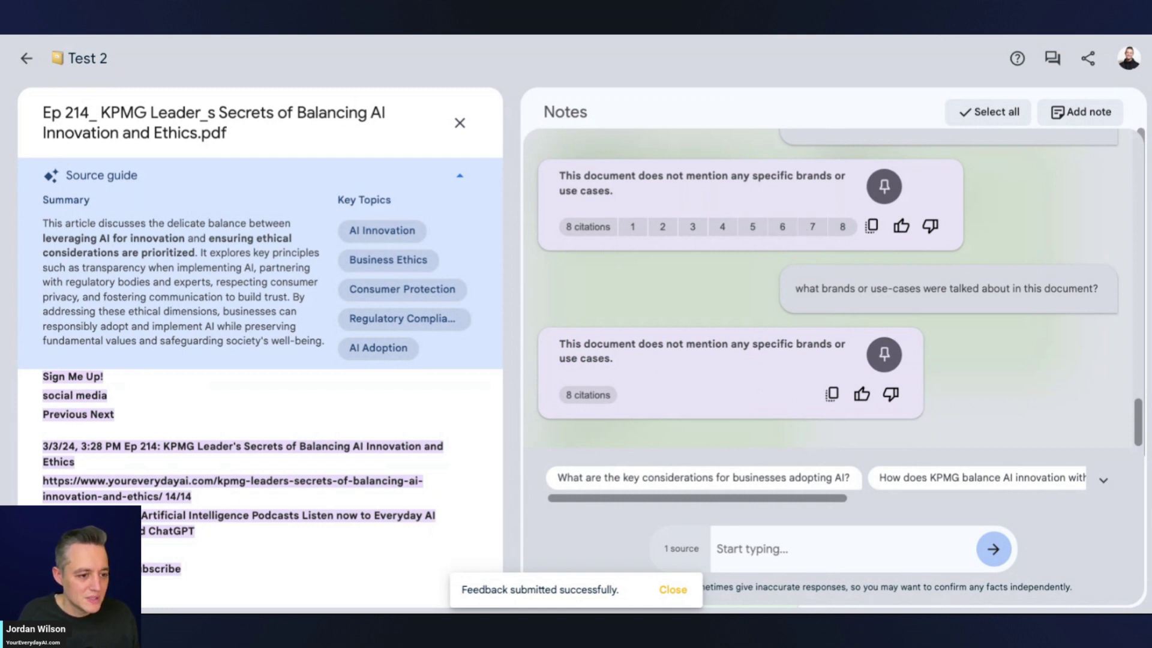
Find 'brand' in the episode transcript near the Sephora passage and bring up the Voila prompt
key(ctrl+Tab)
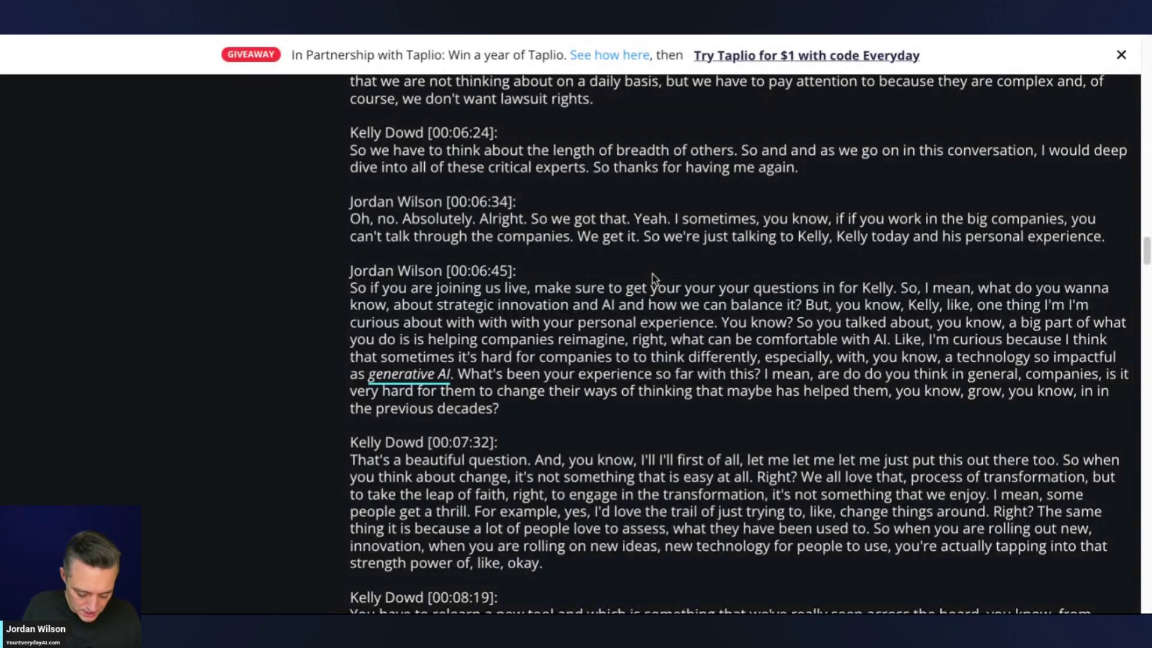
text(brand)
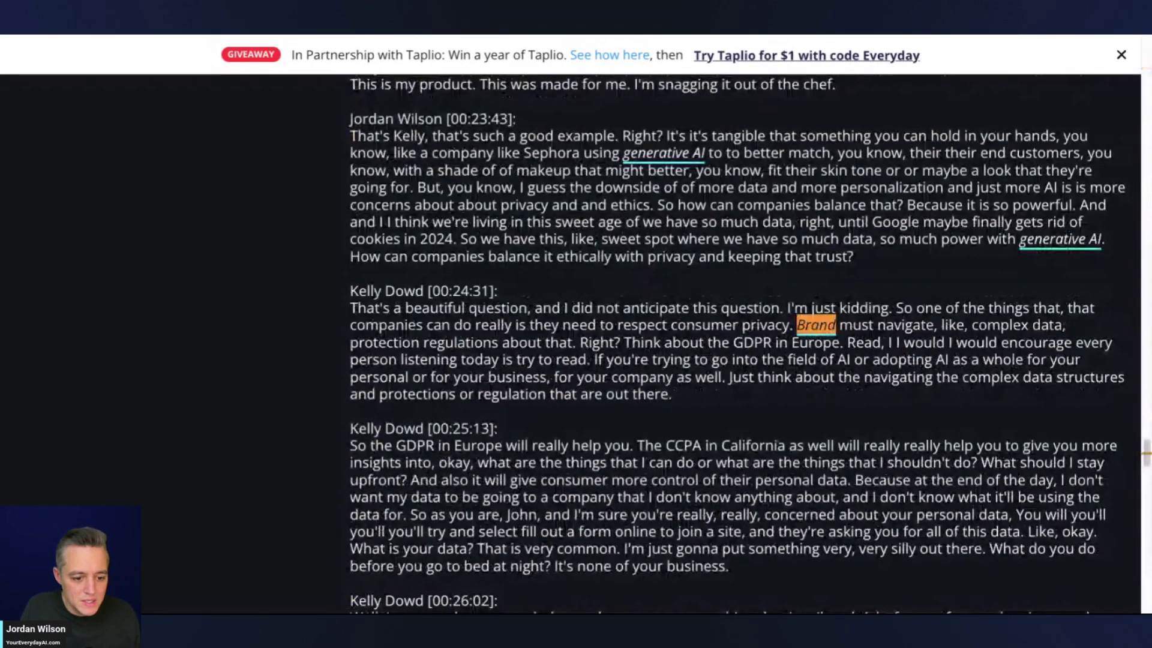
key(Escape)
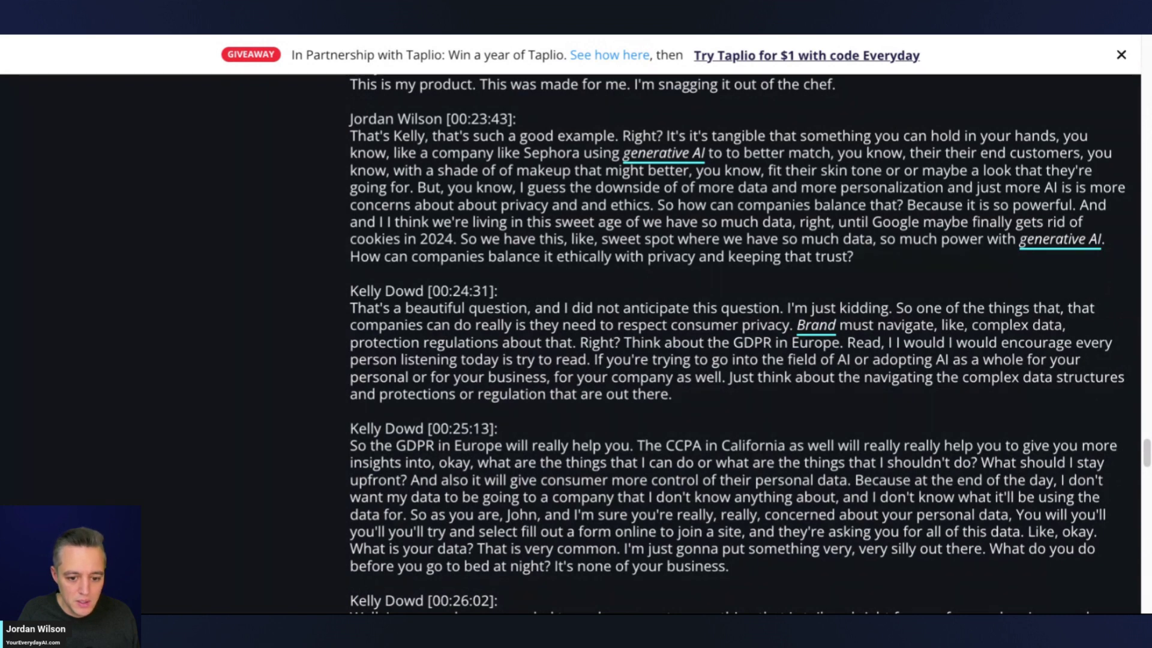
scroll(578, 142, up, 4)
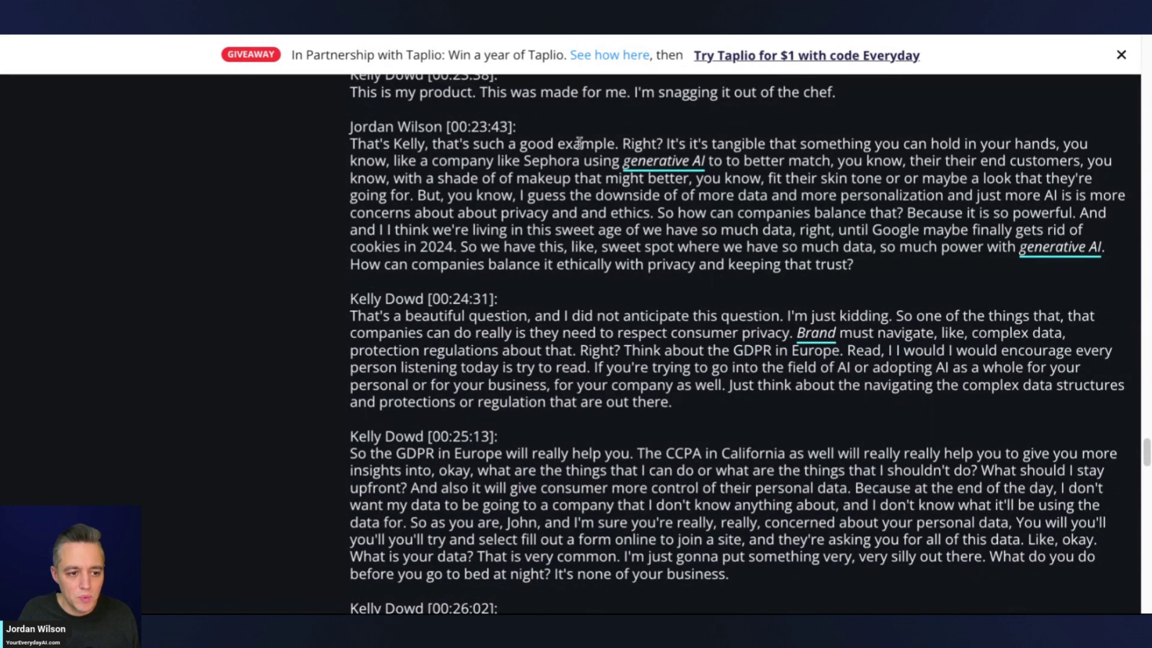
key(alt+space)
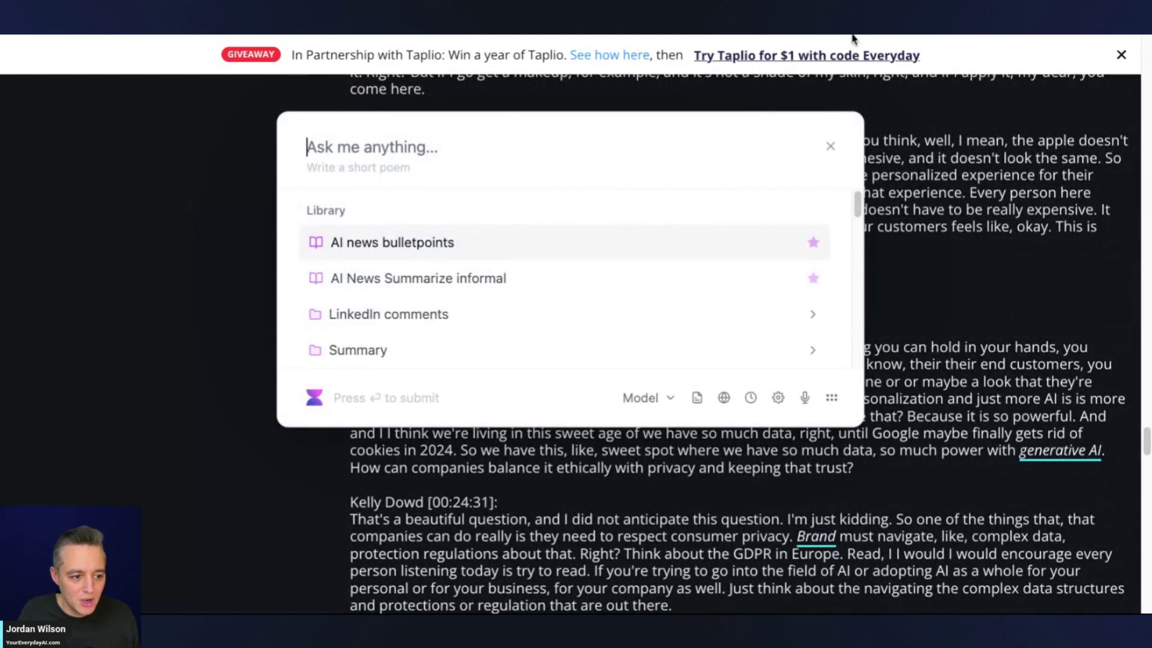
Ask Voila 'what brands or use-cases were talked about in this page?' about the page content
click(696, 399)
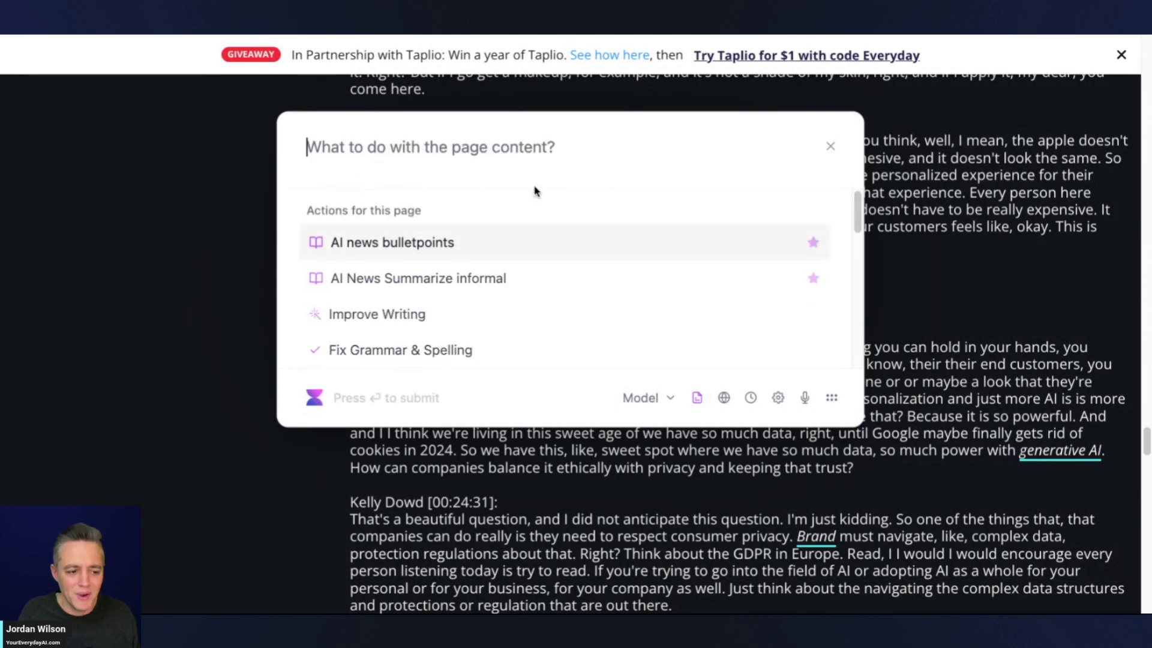
key(ctrl+v)
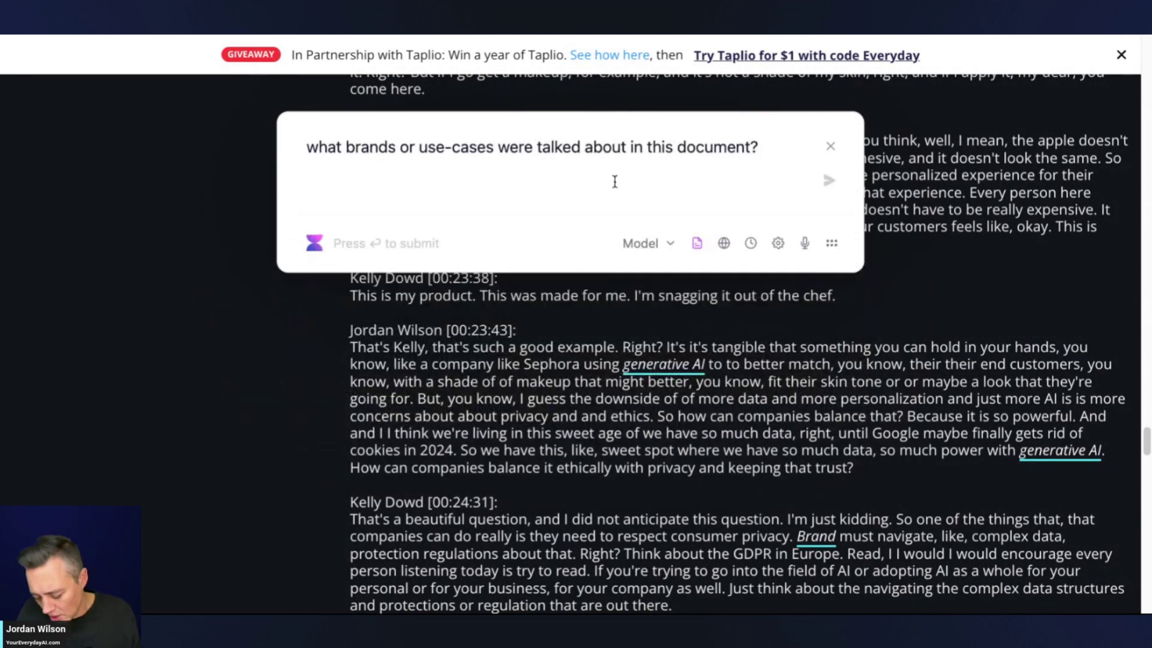
key(BackSpace)
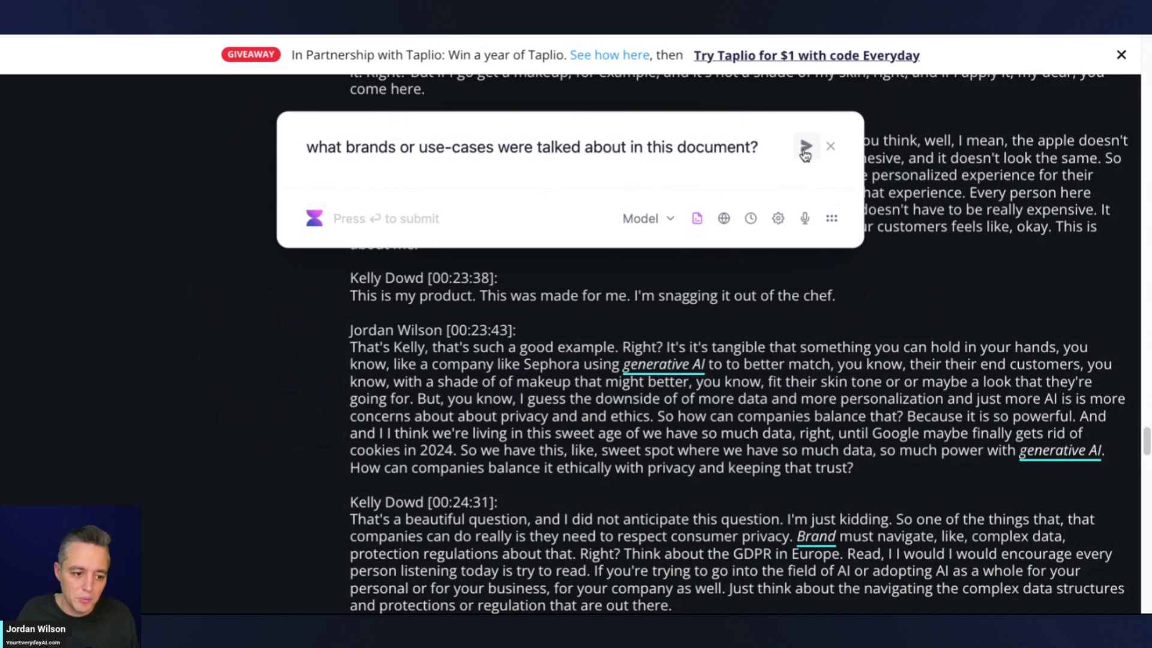
double_click(720, 150)
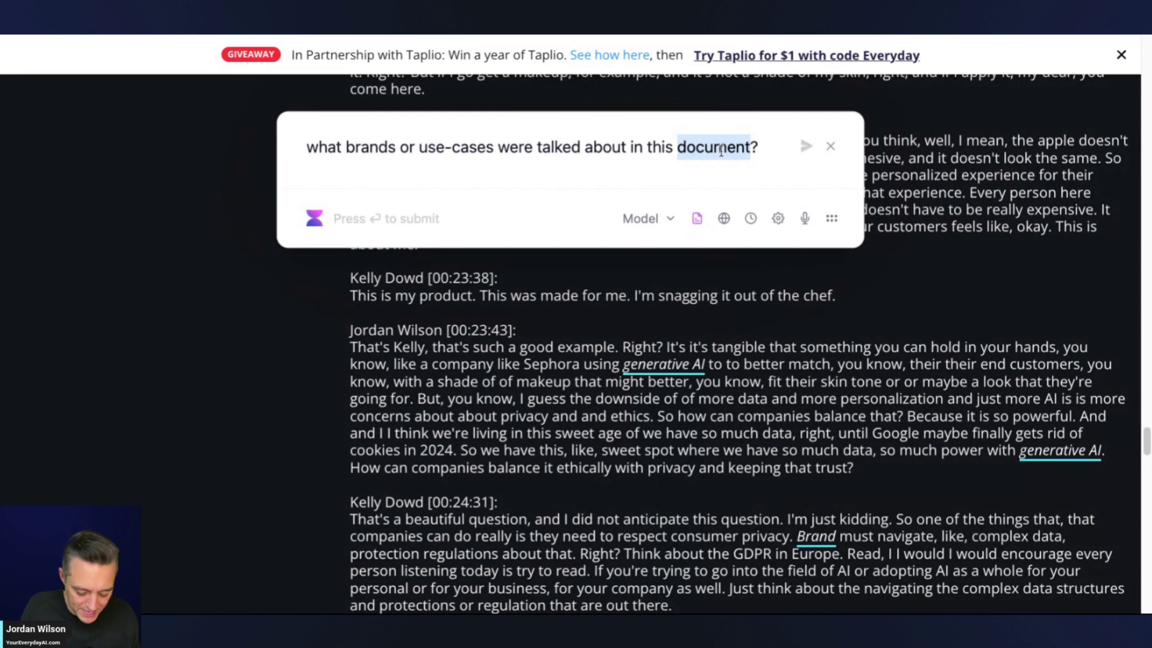
text(page)
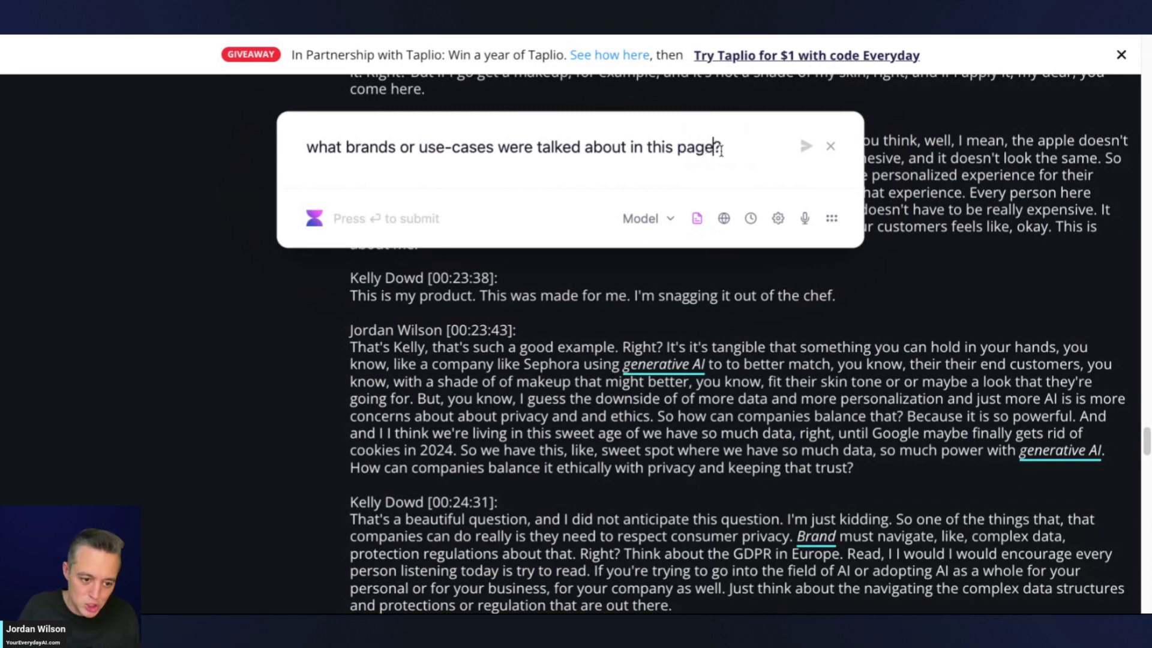
click(803, 148)
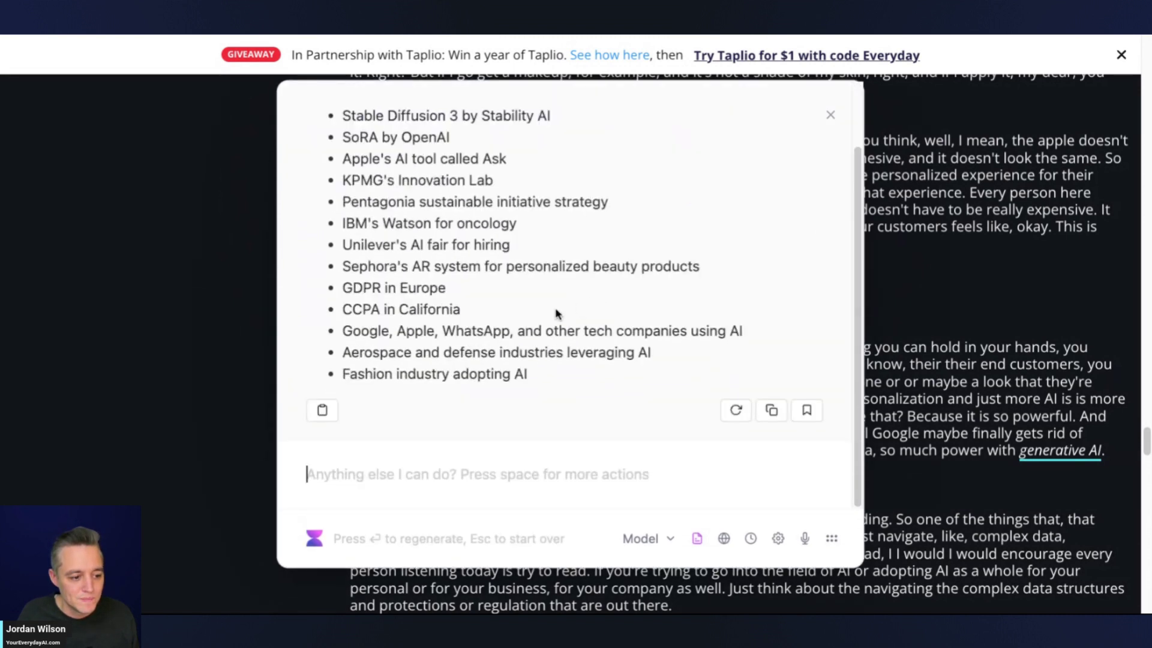
Highlight Voila's brand list and pick out the Sephora's AR system entry
drag(540, 376, 308, 116)
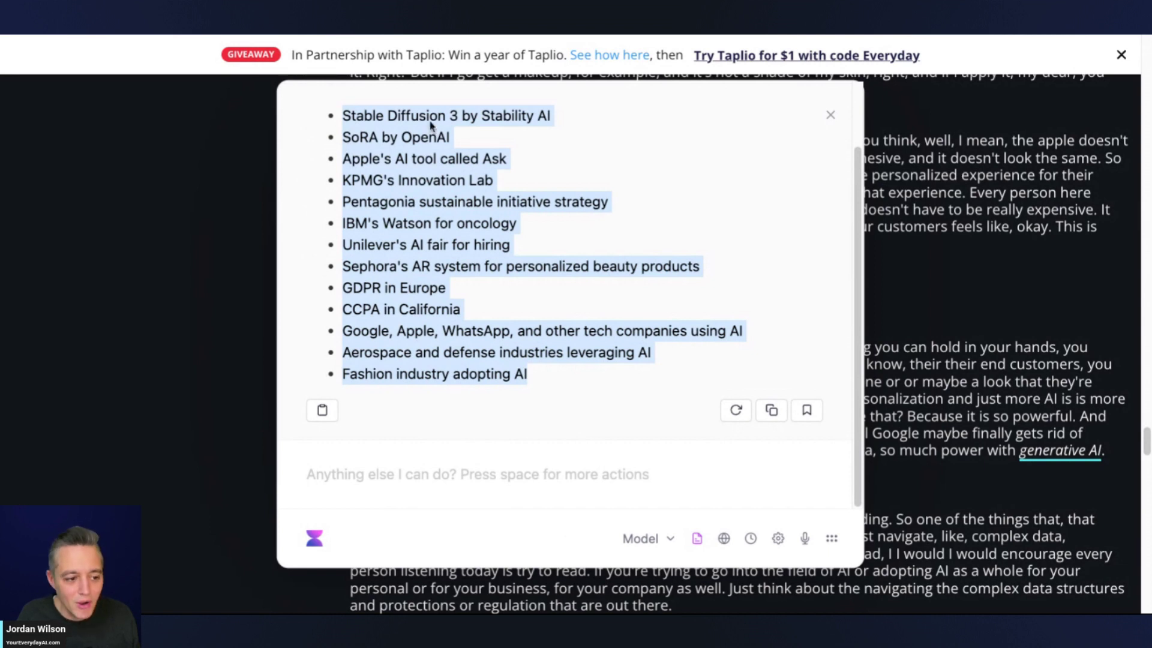
scroll(480, 151, up, 1)
scroll(479, 150, up, 1)
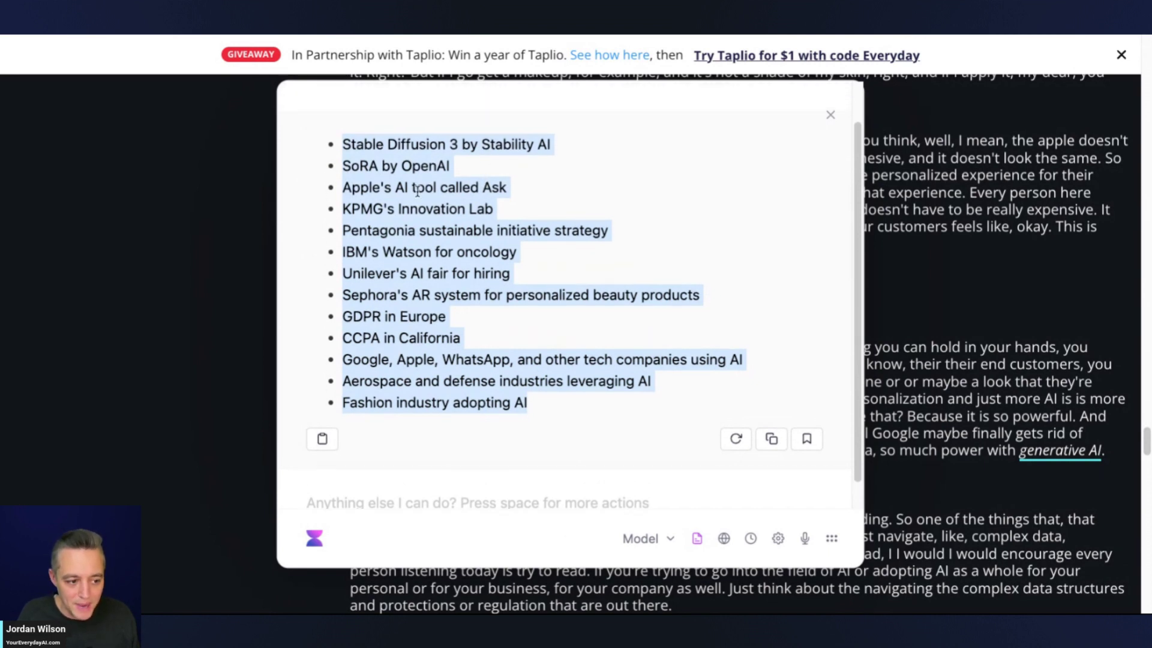
click(489, 224)
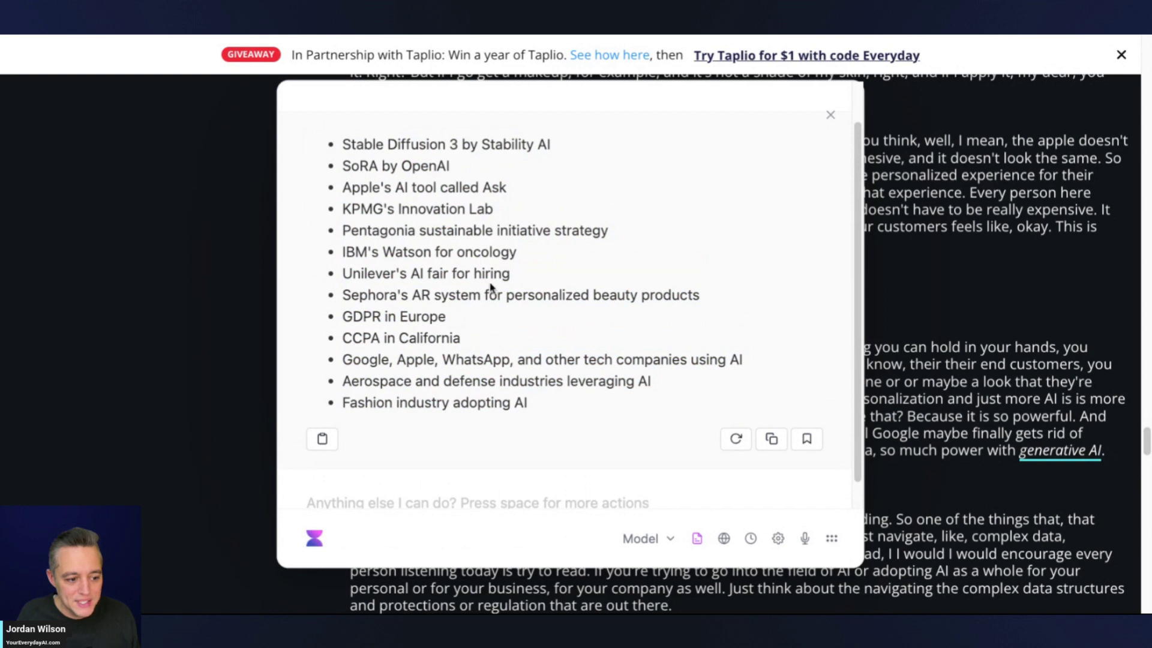
drag(344, 296, 744, 300)
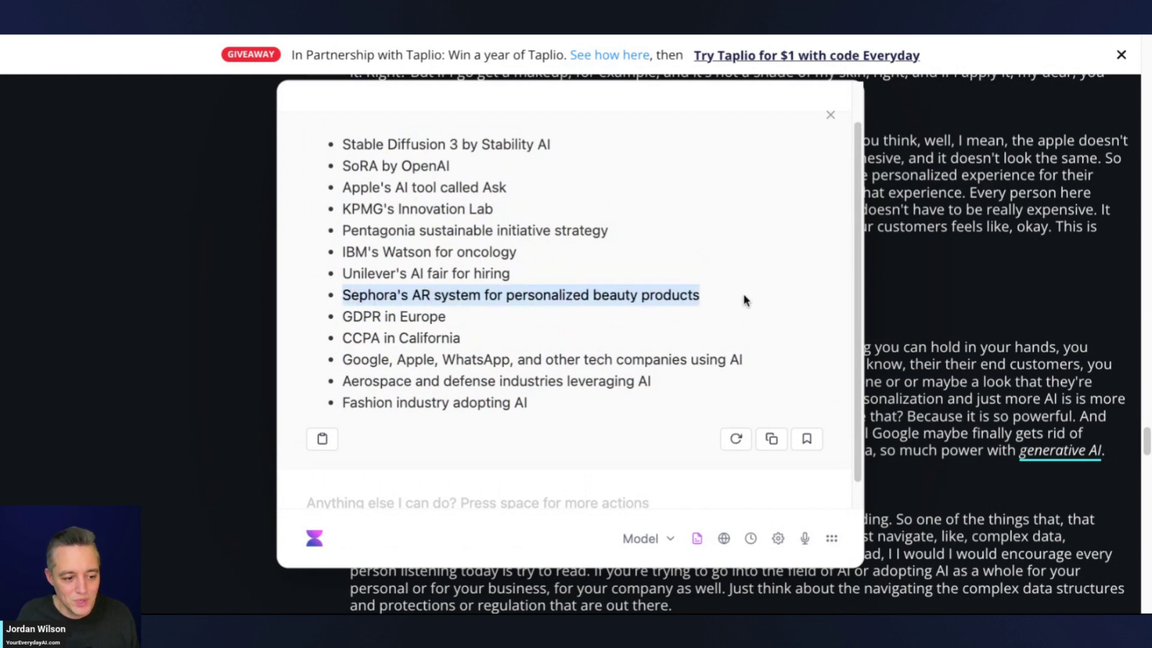
double_click(385, 297)
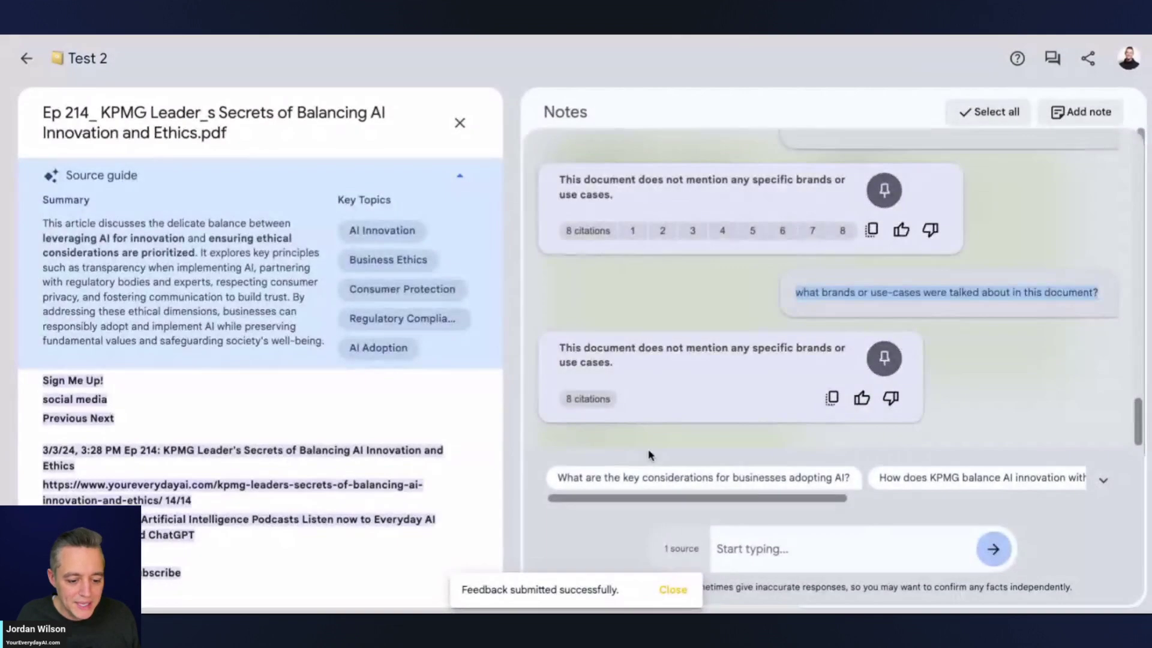
Ask what the guest said when referencing Sephora, then 'what was said about Sephora?'
click(809, 547)
text(what did ke)
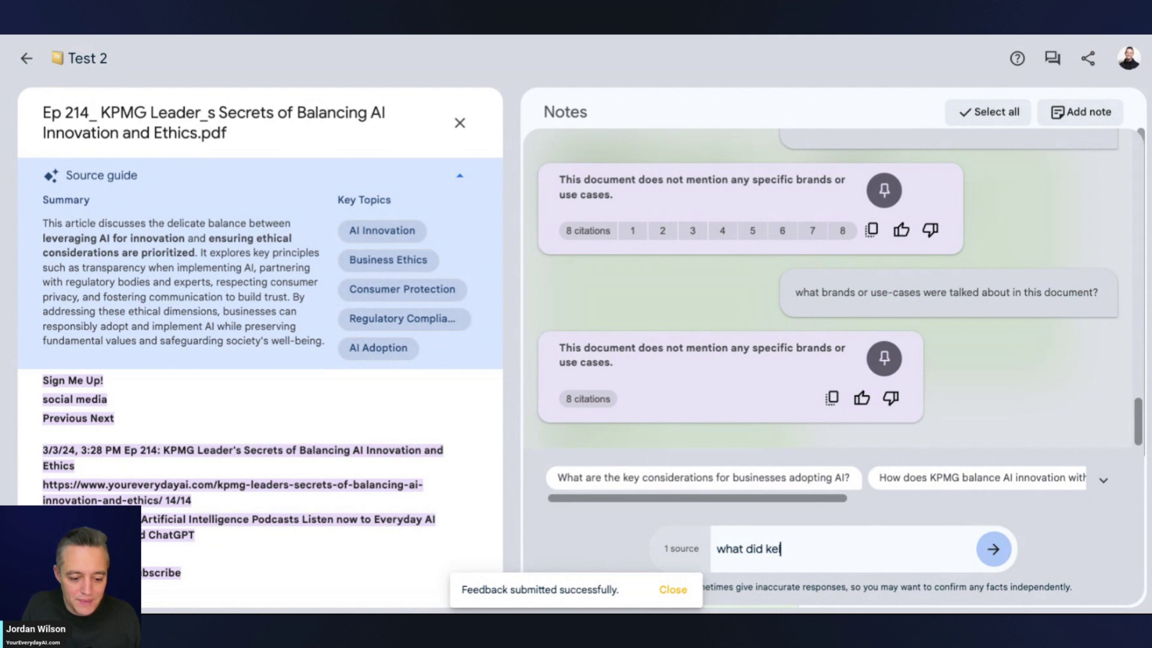
text(lly talk about)
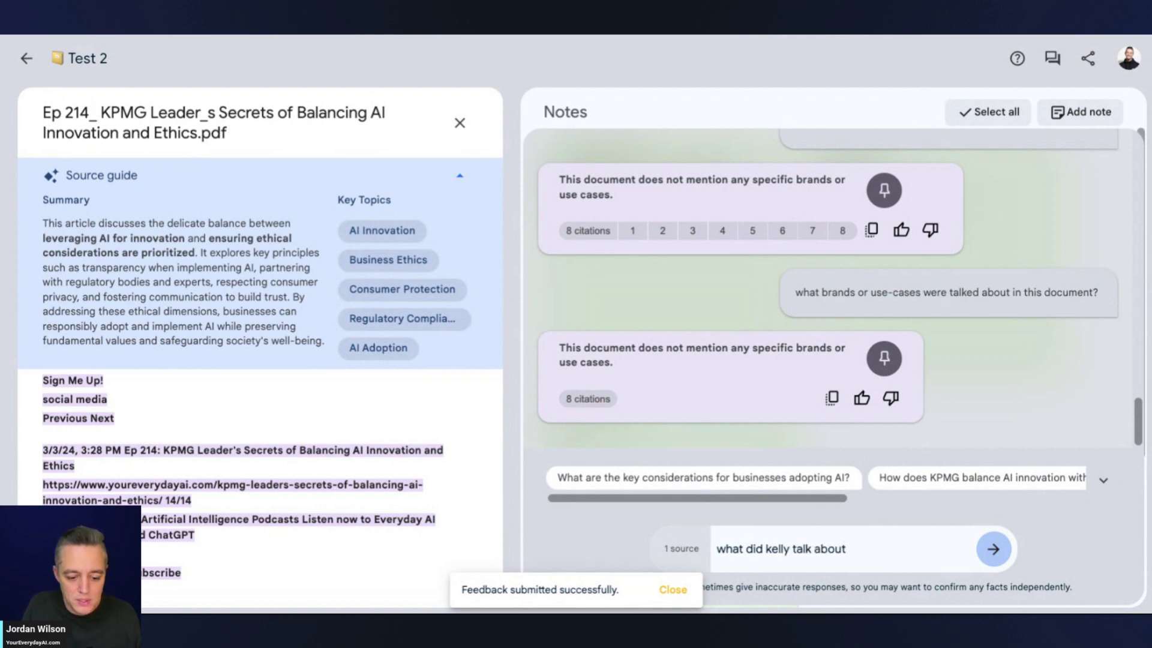
text( when he)
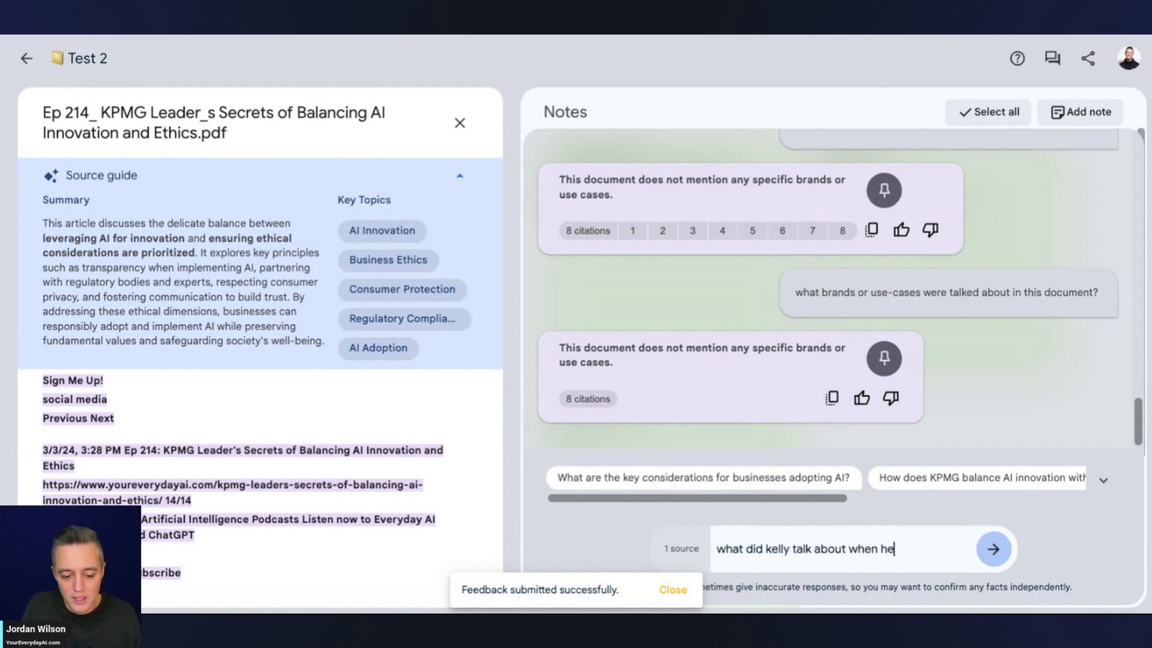
text( referenced )
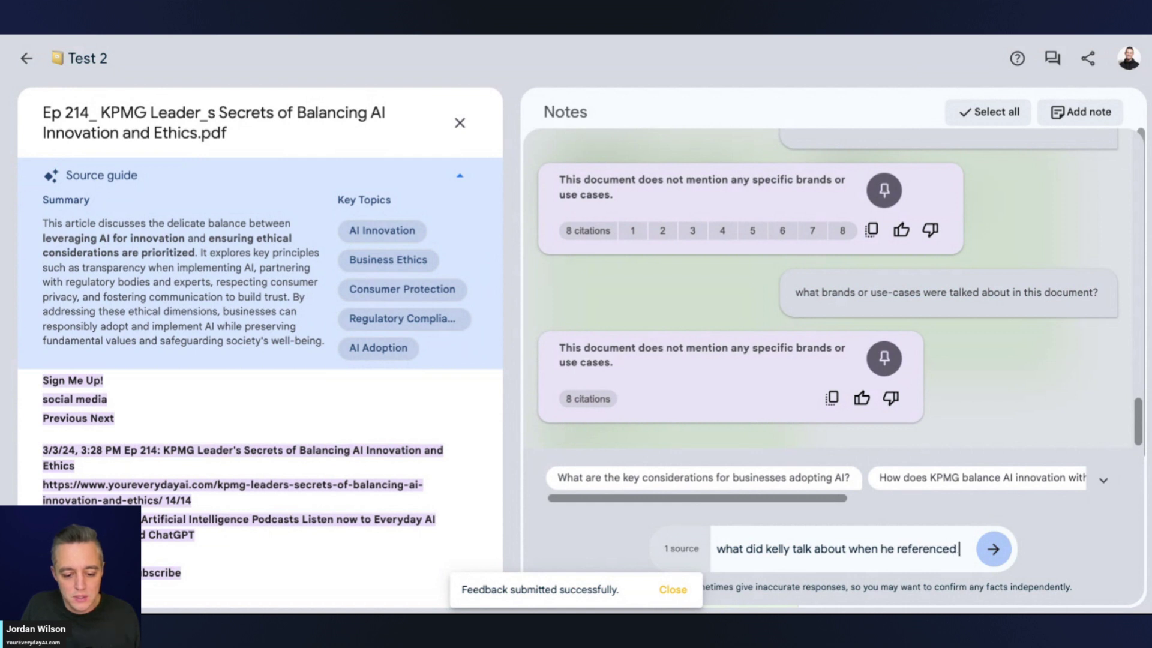
text(Sephora's?)
key(BackSpace)
key(BackSpace)
key(BackSpace)
key(BackSpace)
text(a?)
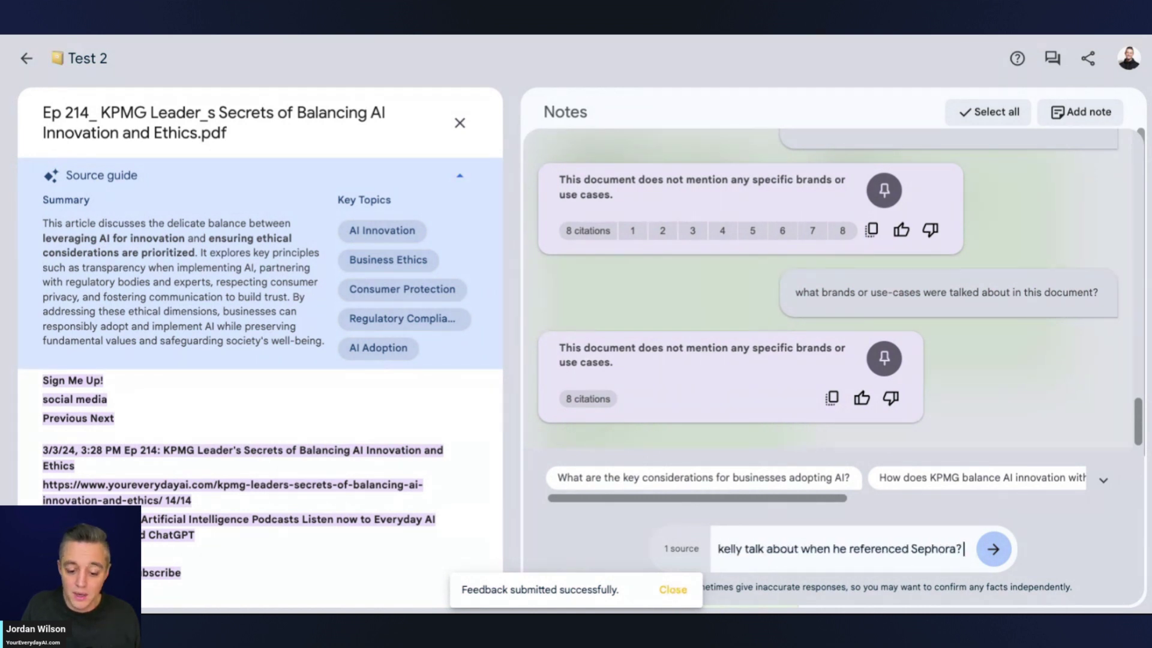
key(Return)
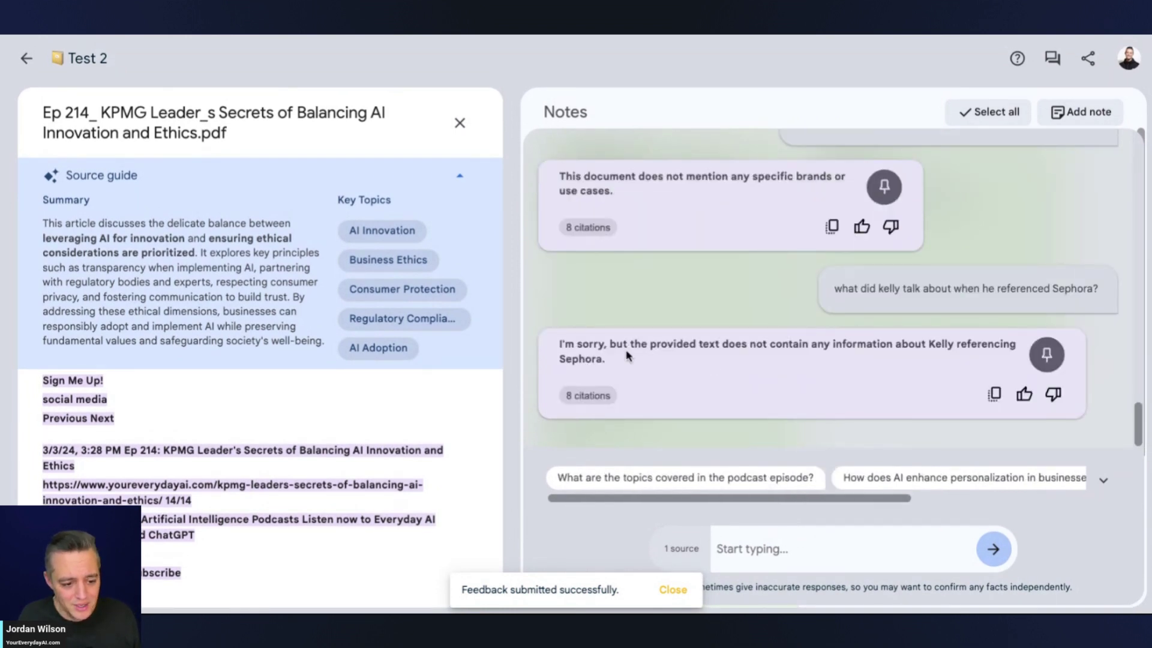
triple_click(626, 352)
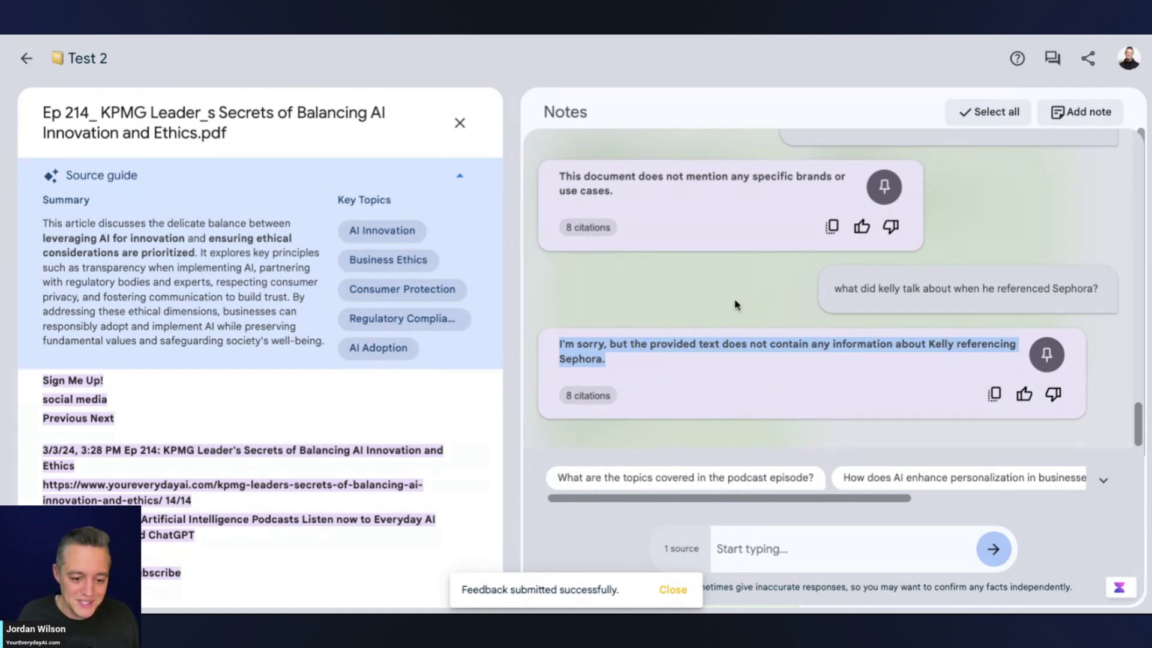
click(749, 313)
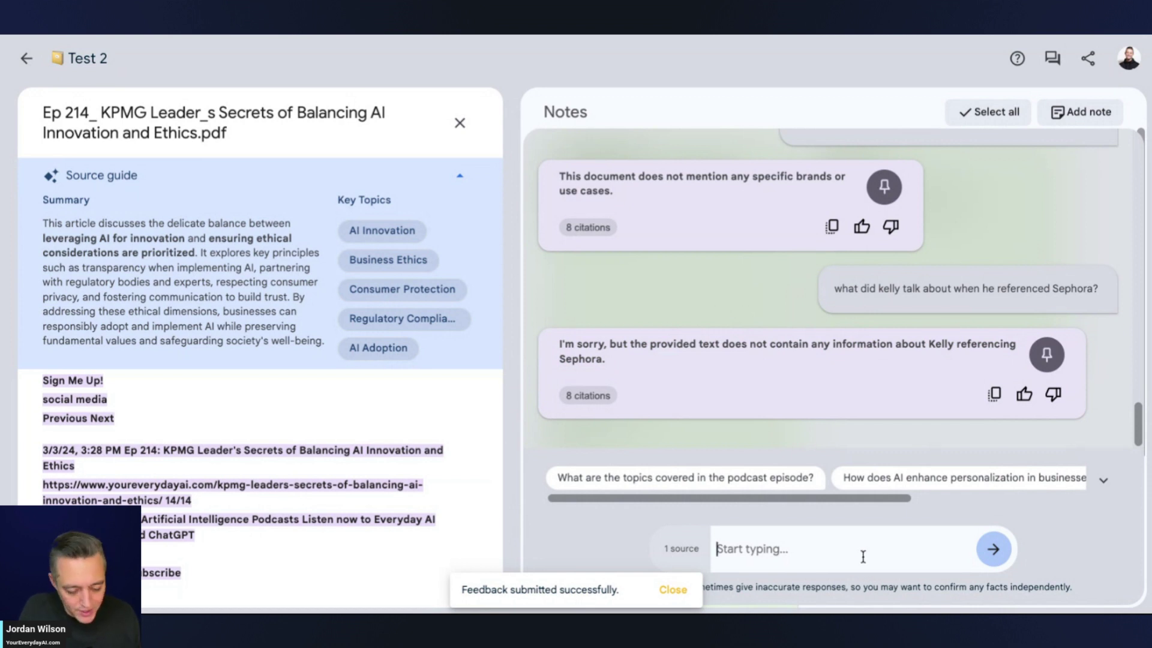
text(what was said)
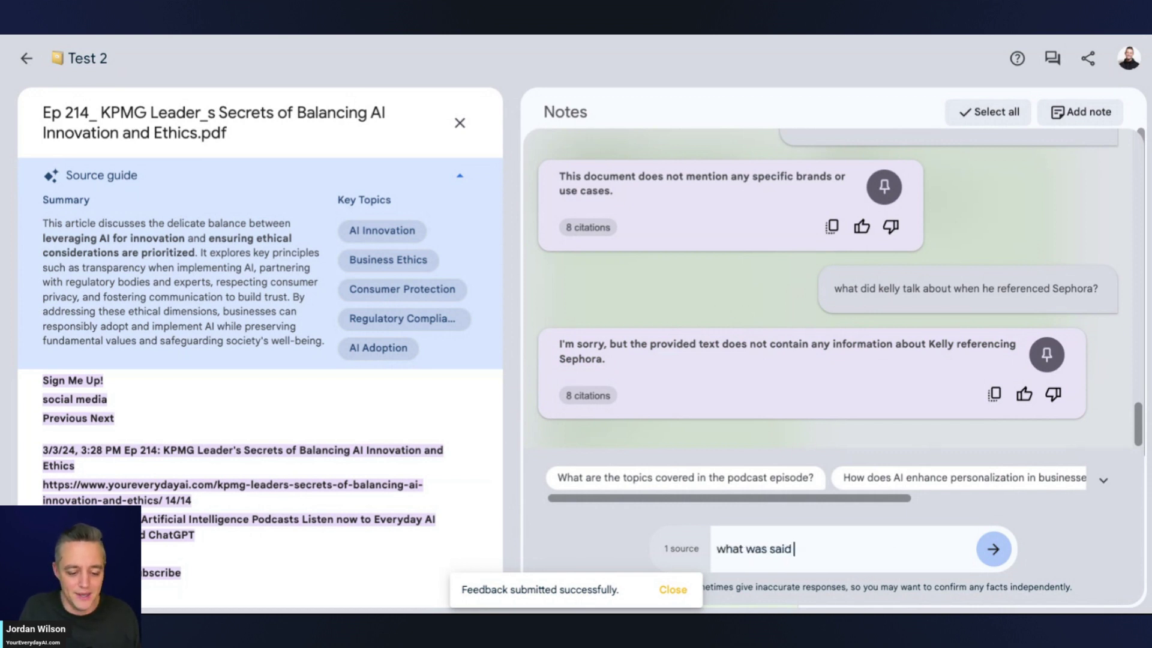
text( about Sephora)
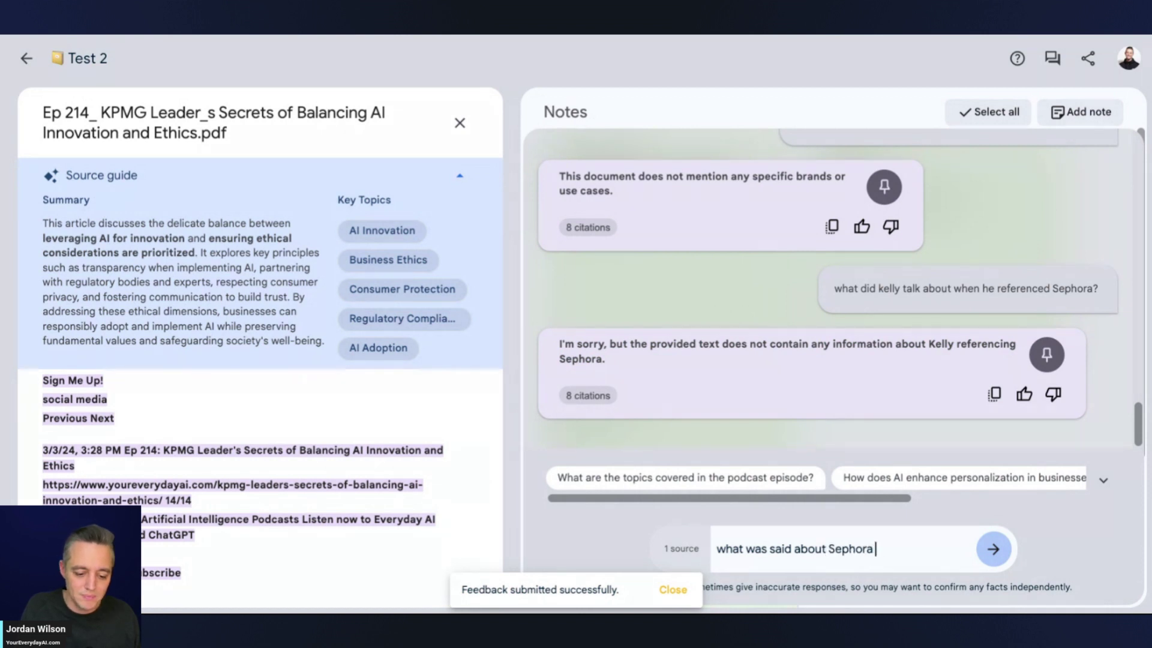
text('s?)
key(Return)
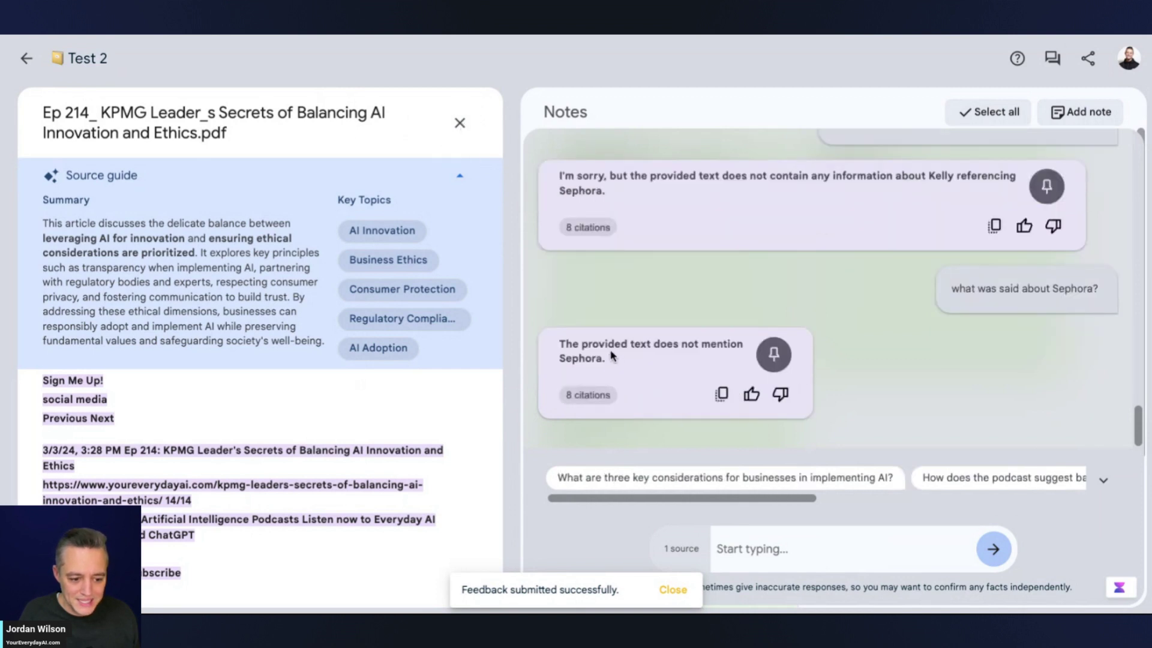
Close the source guide to return to the sources list
click(460, 122)
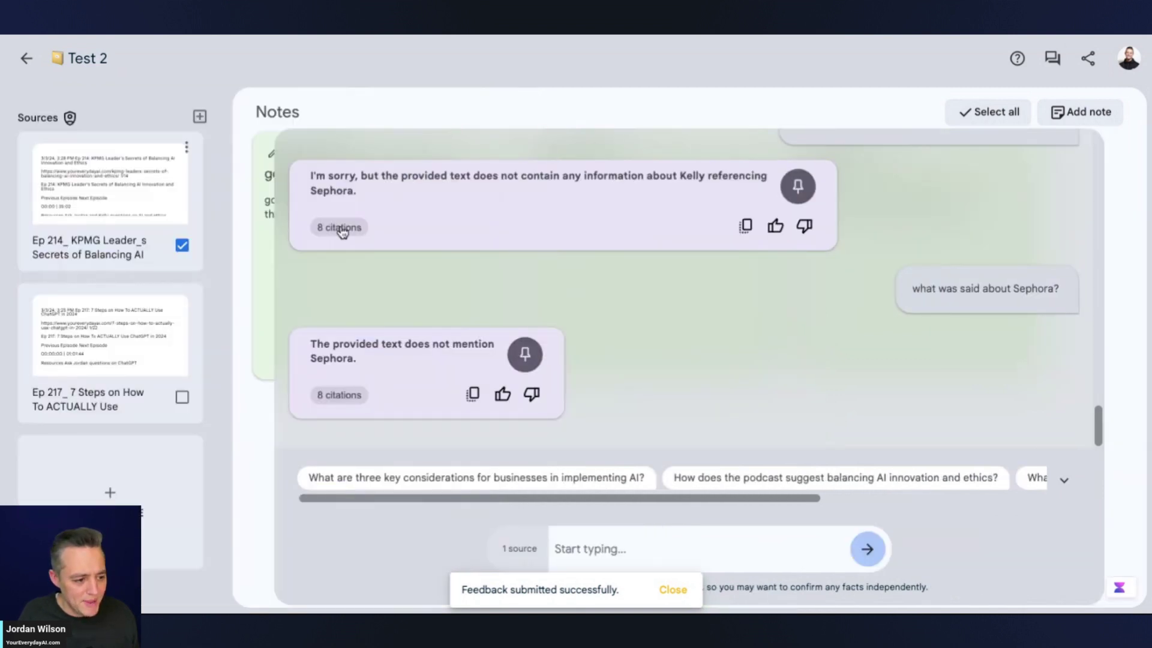
scroll(660, 301, up, 15)
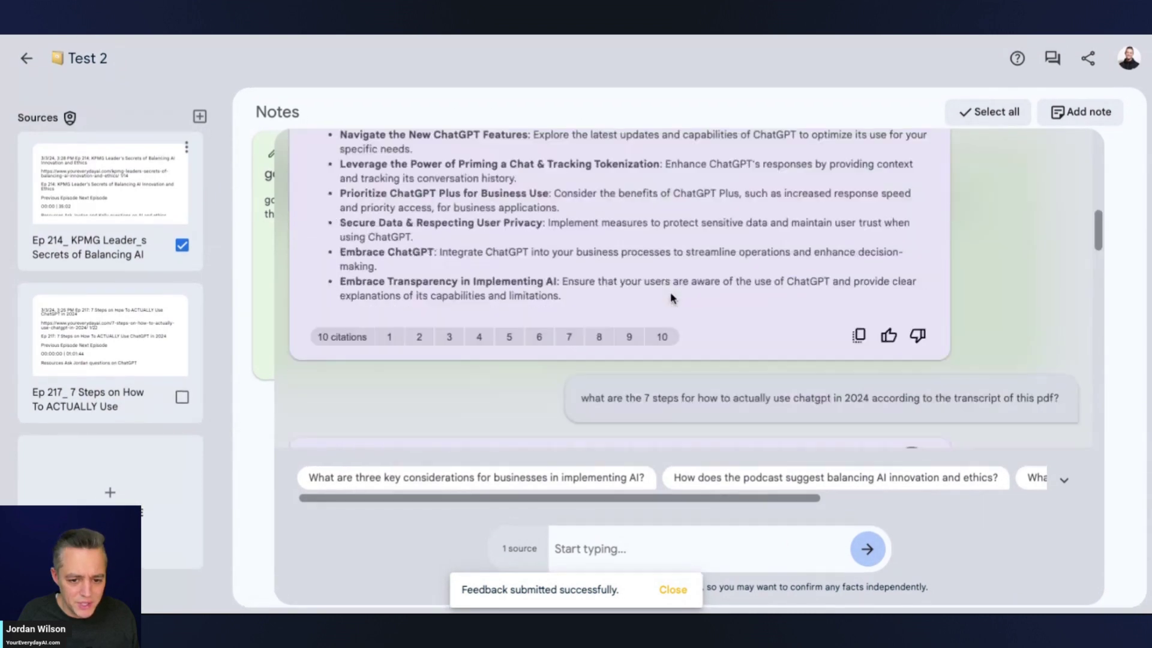
scroll(680, 297, down, 15)
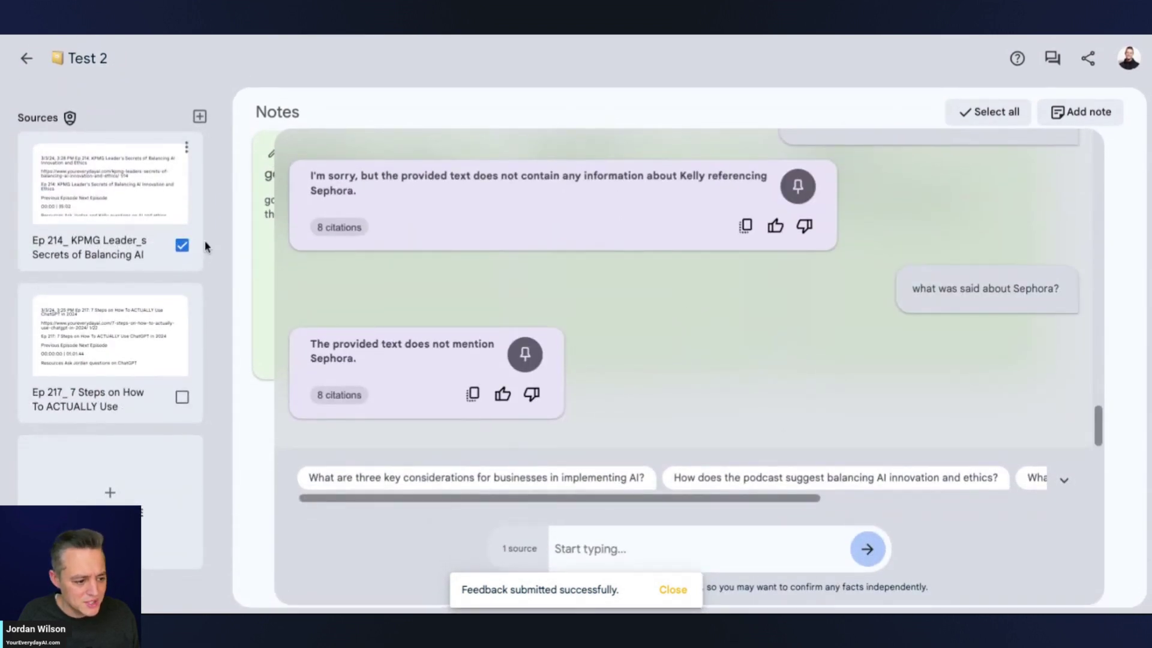
Re-toggle the Ep 214 source and resend the Sephora question, getting 'does not mention Sephora' again
click(660, 547)
text(what was said about Sephora?)
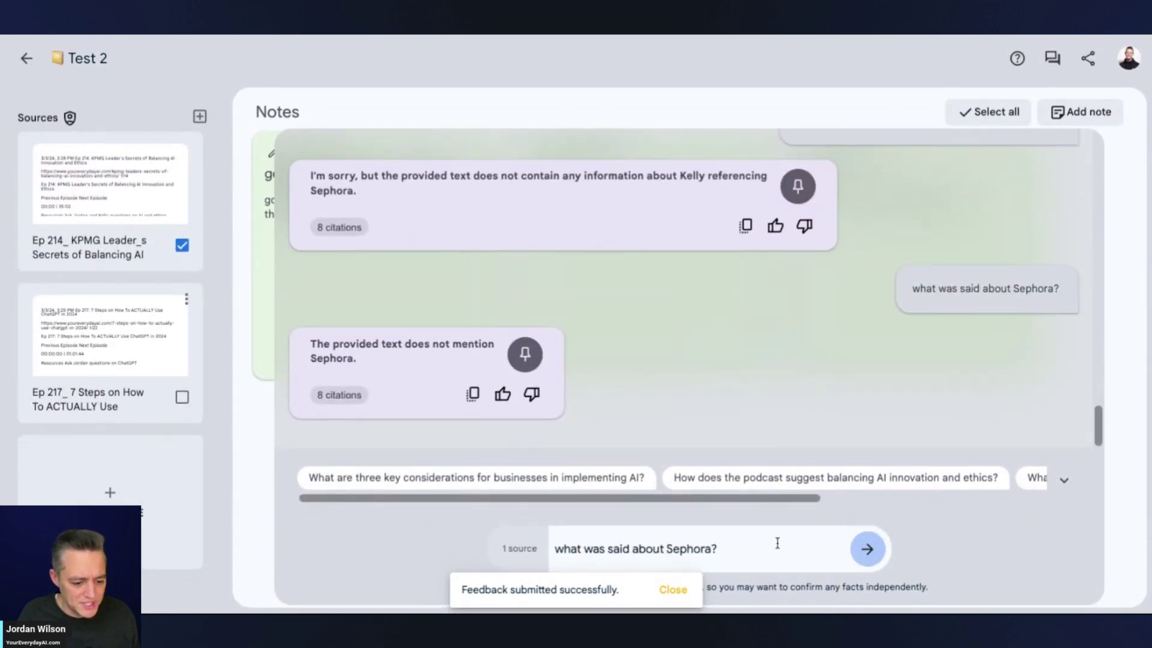
click(182, 245)
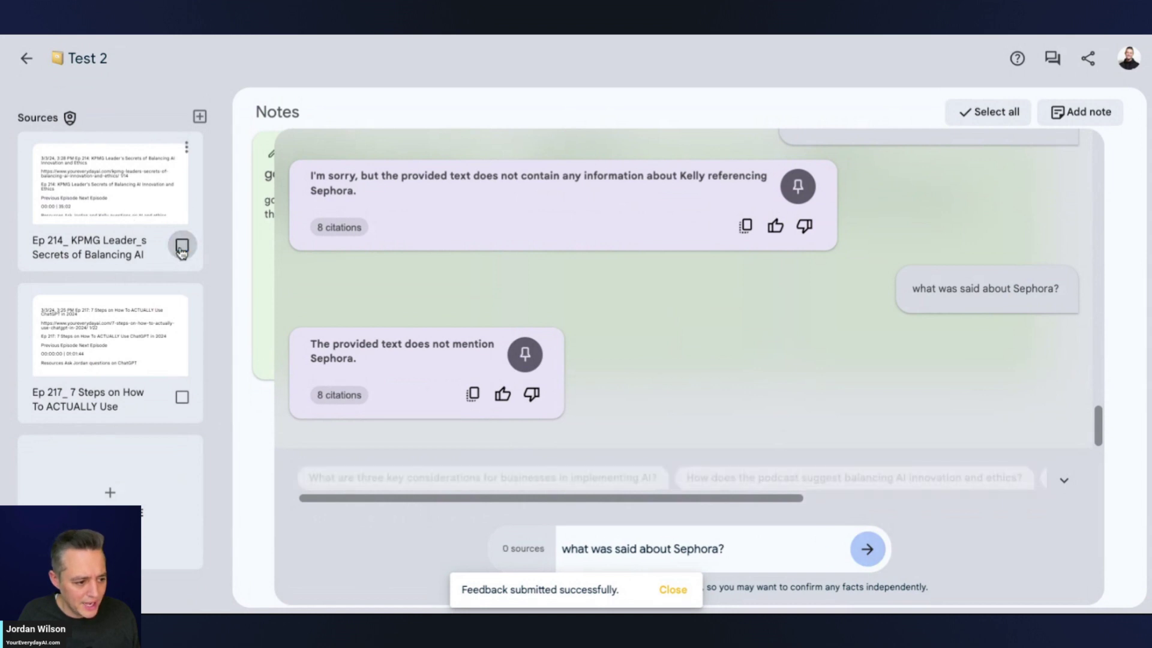
click(182, 246)
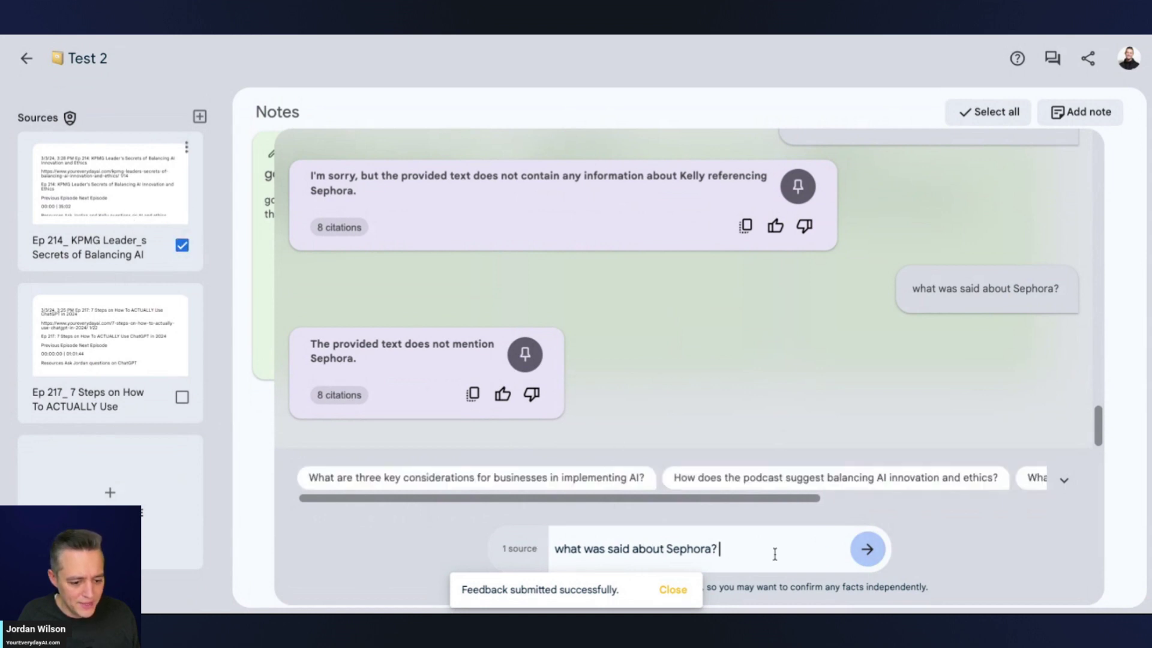
click(880, 557)
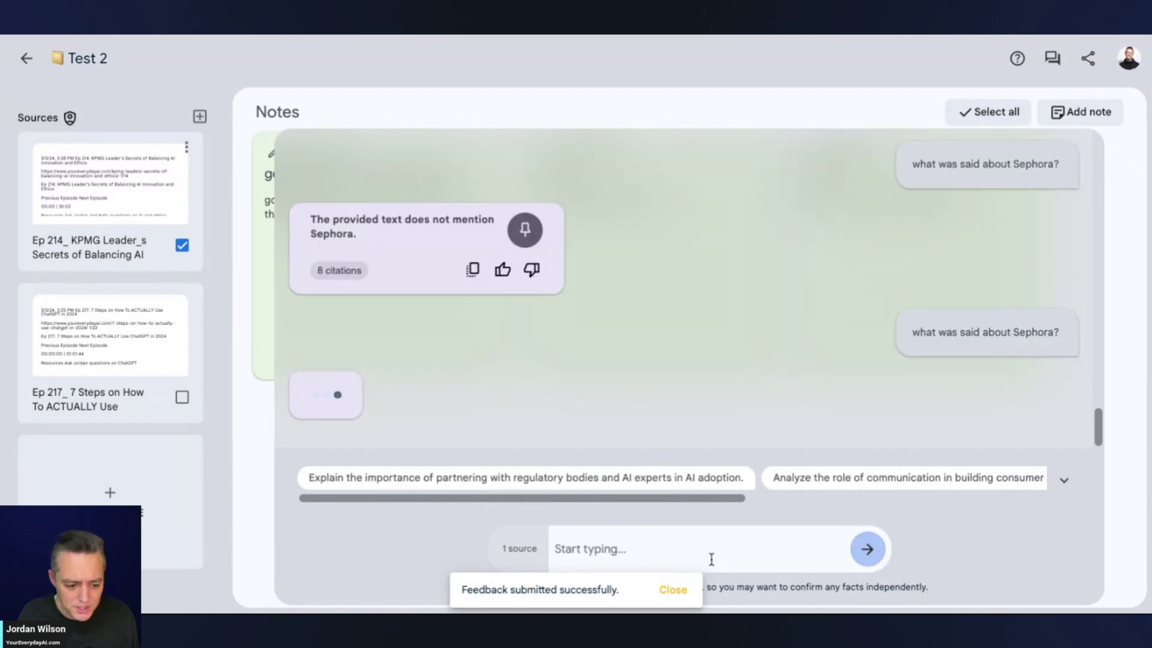
click(674, 590)
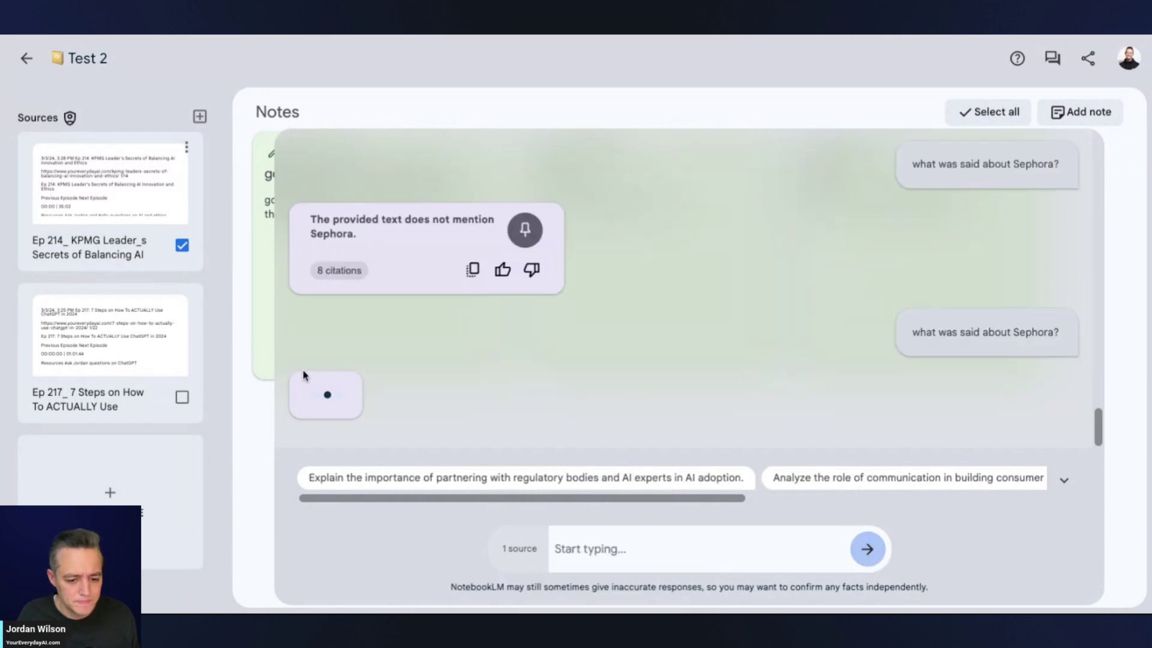
triple_click(351, 346)
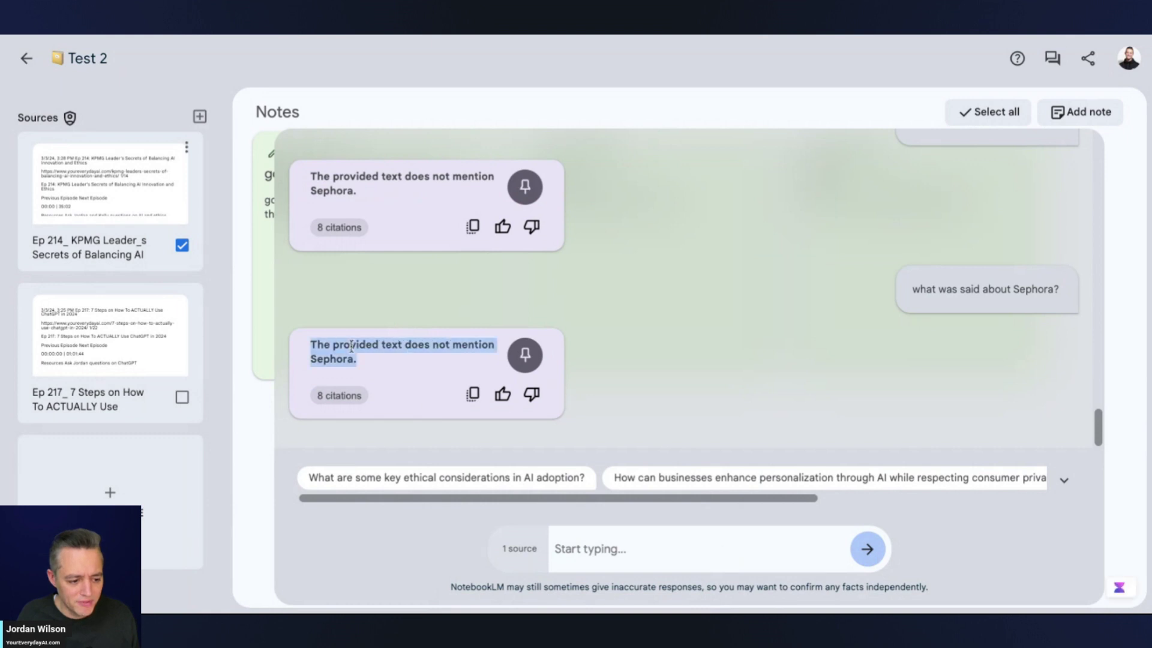
Open the Ep 214 KPMG source guide and scroll to the end of its extracted text
click(136, 185)
scroll(270, 450, down, 5)
scroll(420, 603, up, 15)
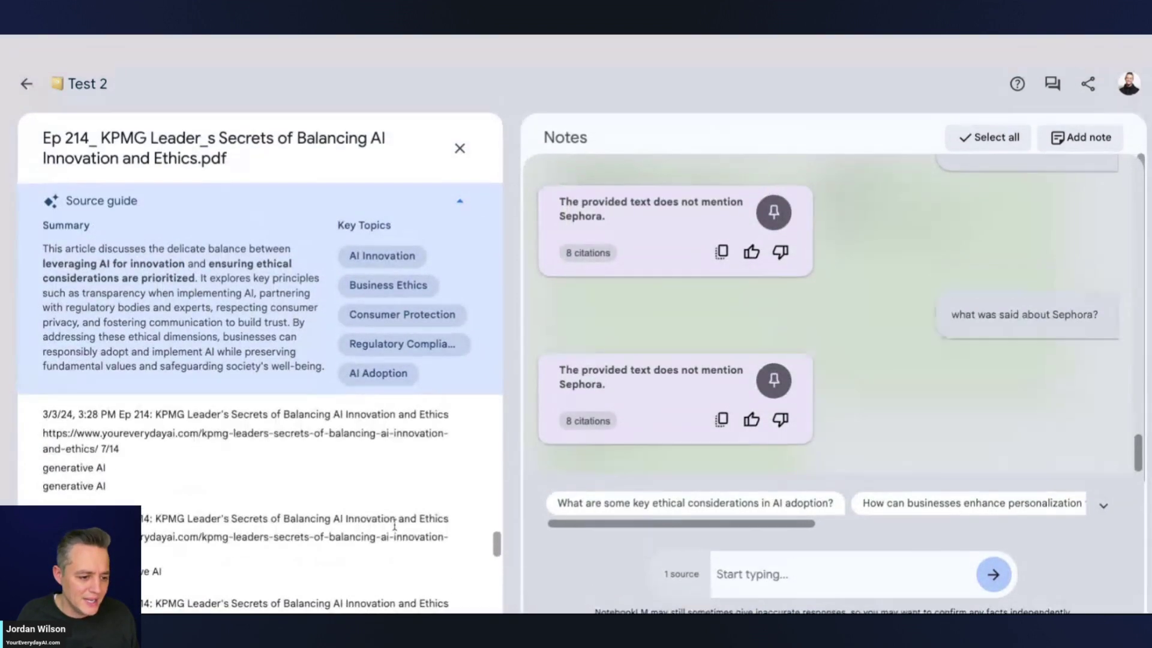
scroll(335, 478, down, 15)
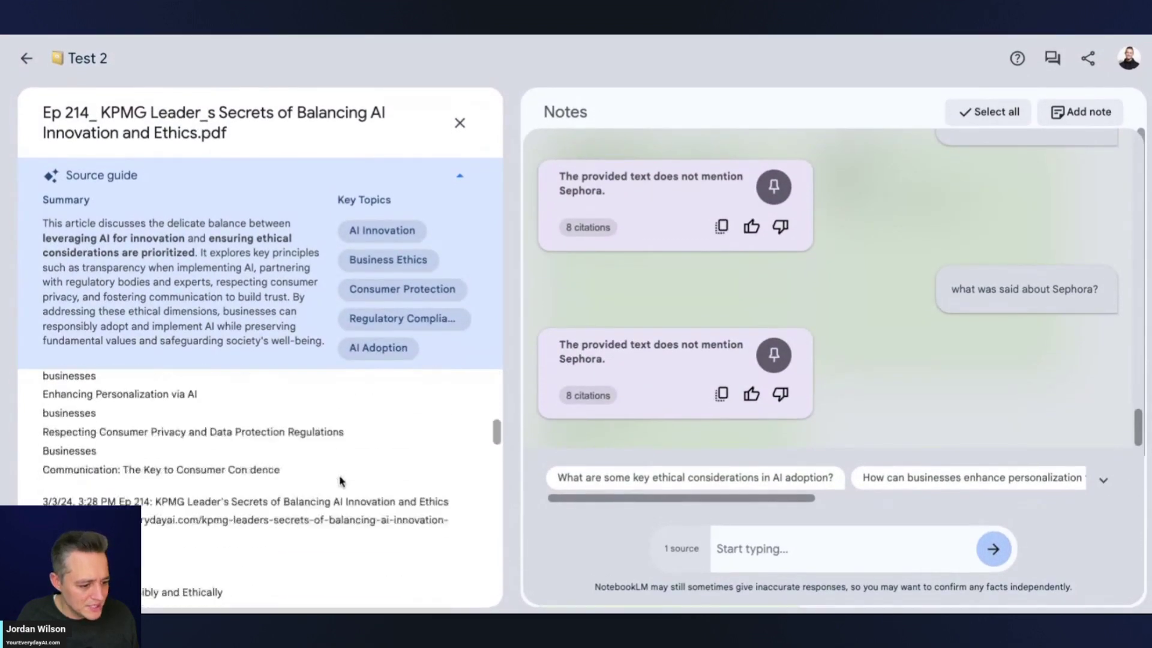
drag(336, 478, 335, 480)
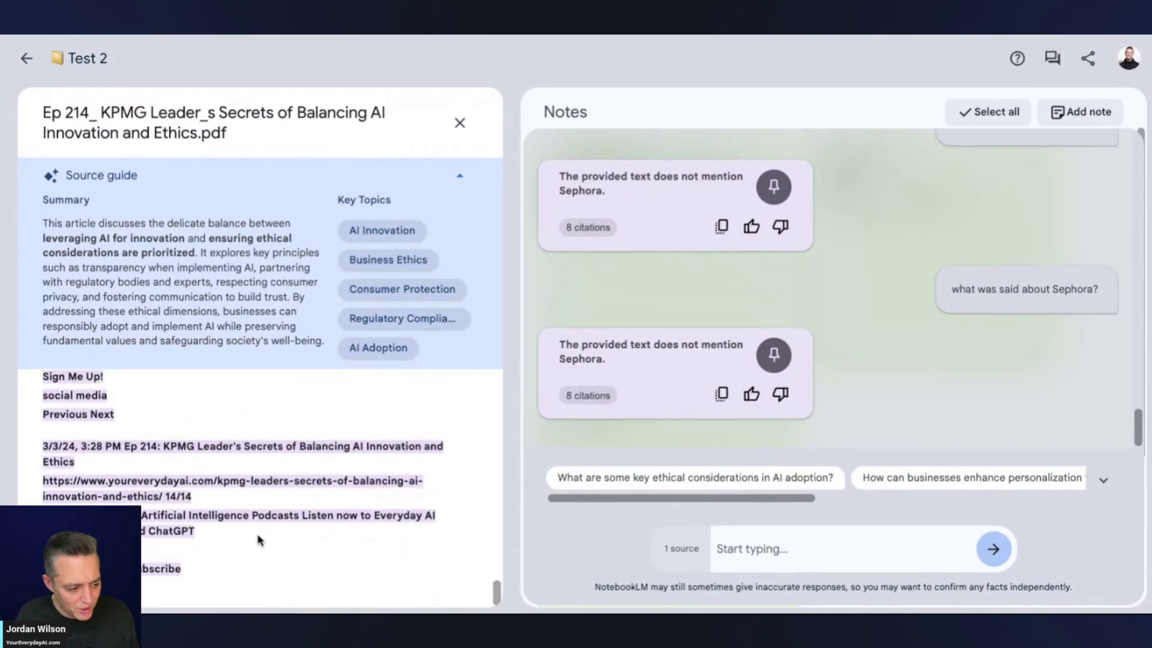
scroll(259, 539, up, 5)
scroll(259, 540, down, 5)
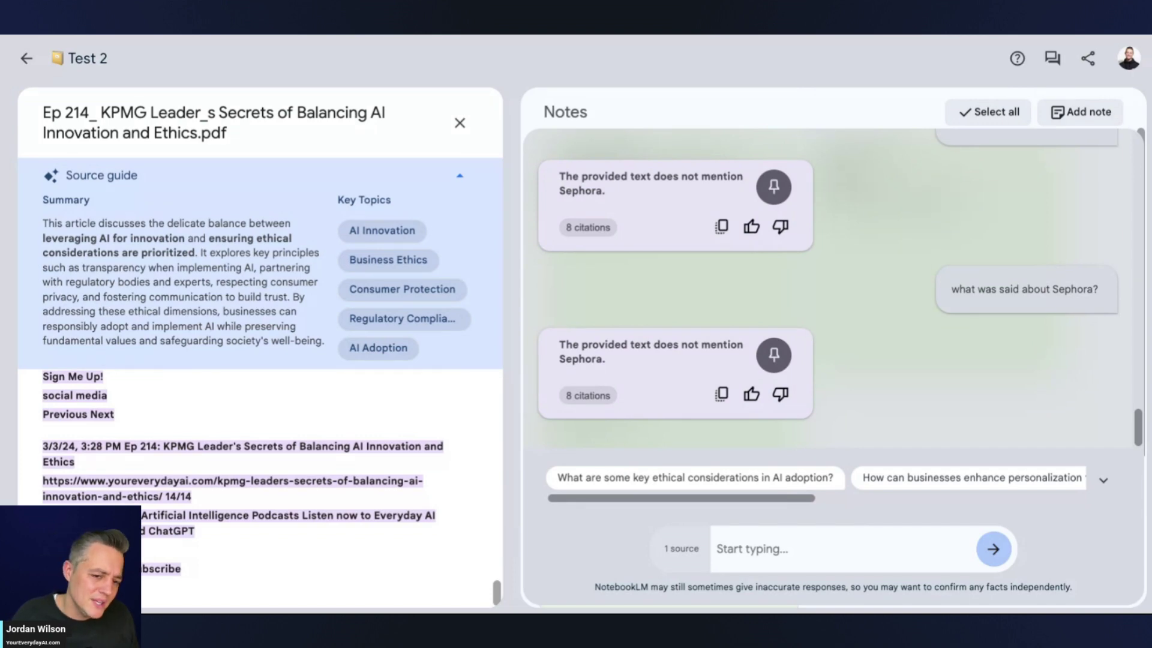
Switch to the Everyday AI 'Outsmart The Future' homepage tab
key(ctrl+Tab)
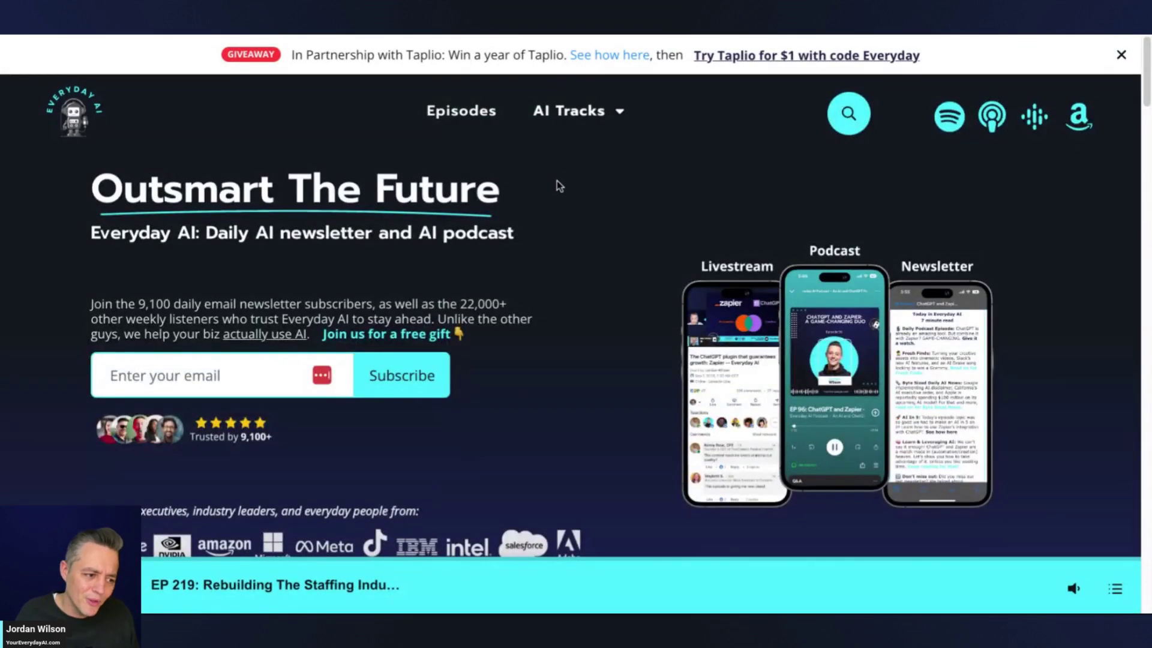